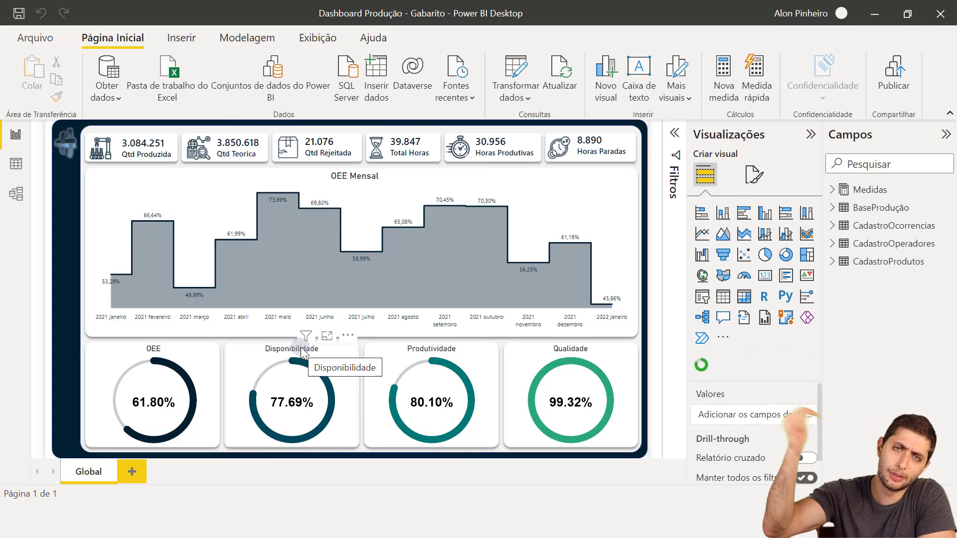
Compare the percentage visuals in the finished production dashboard, the Dashboard Produção working file and the Aula 4 - Gabarito financial dashboard
mouse_move(300, 269)
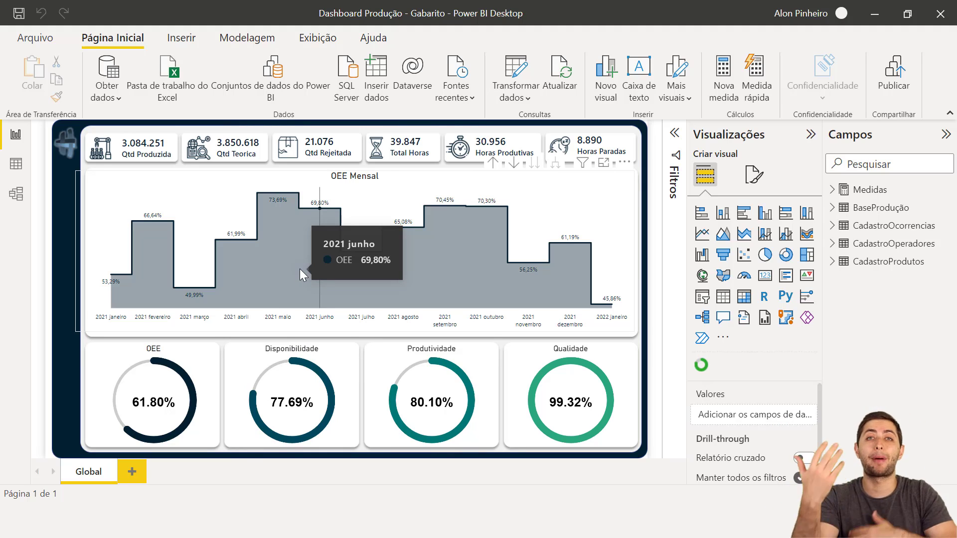
left_click(363, 359)
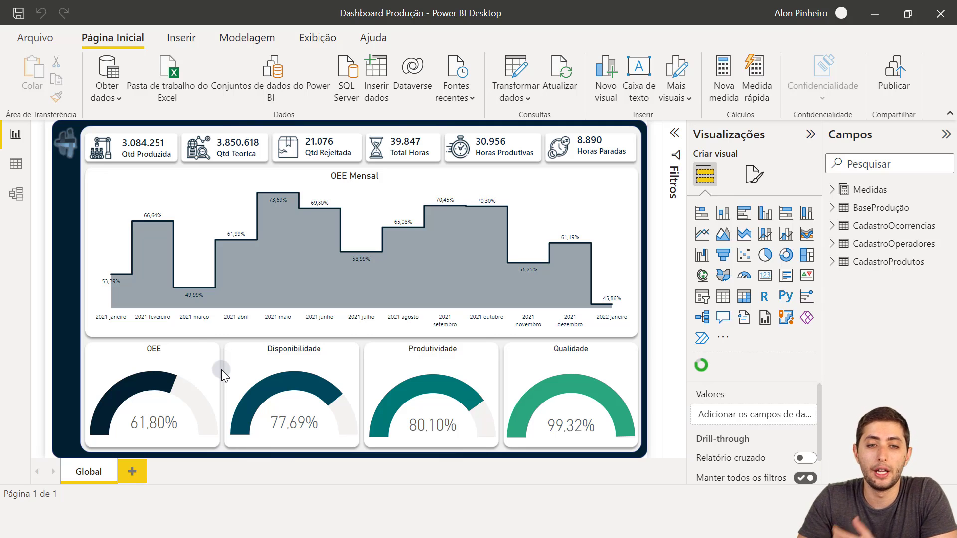
mouse_move(220, 370)
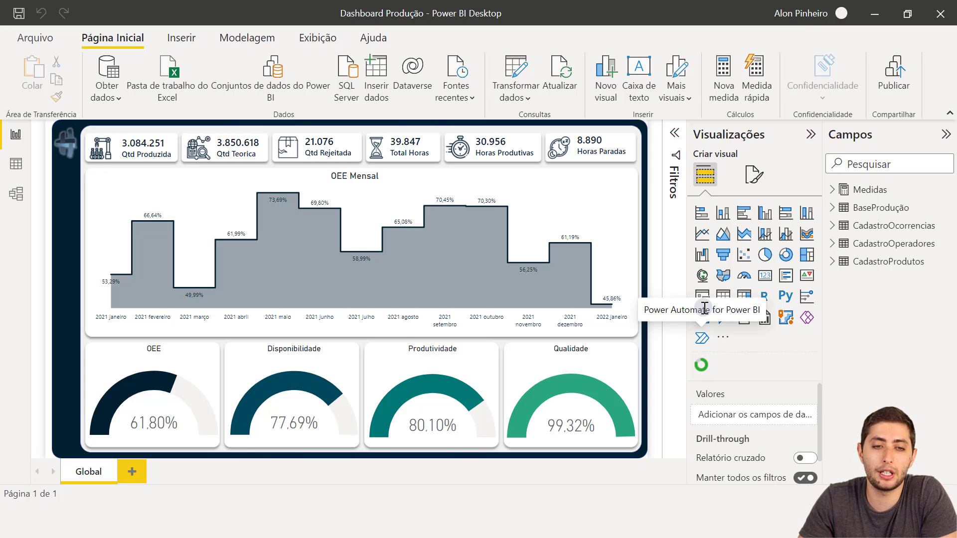
mouse_move(150, 382)
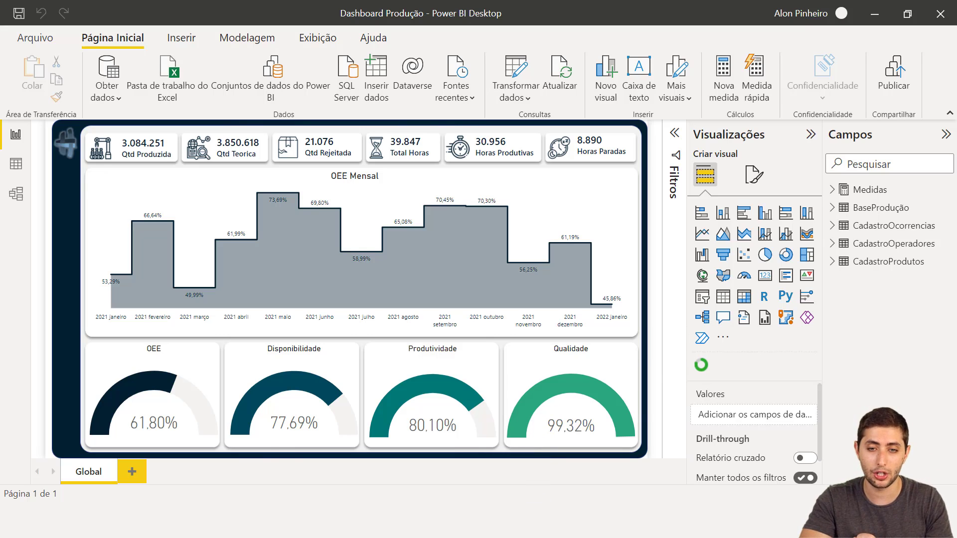
left_click(483, 453)
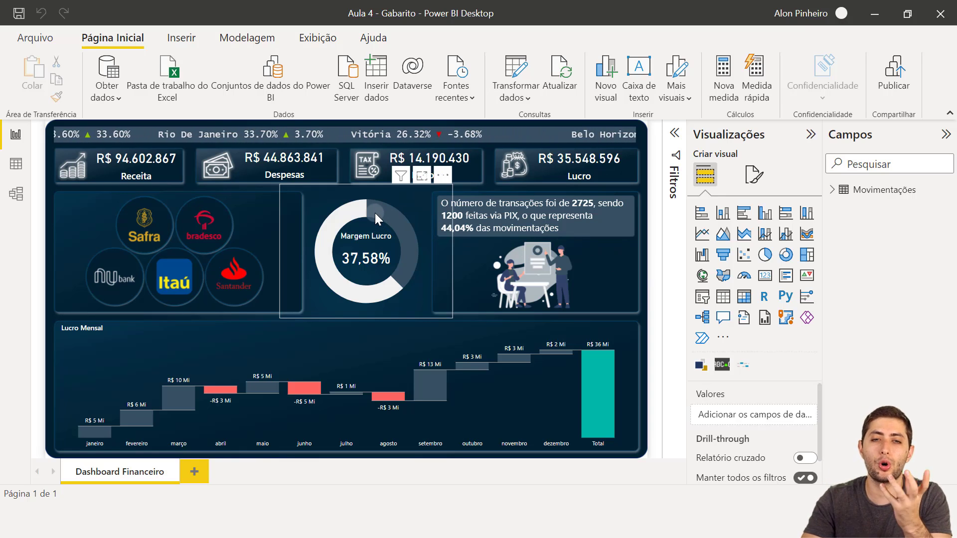
mouse_move(375, 213)
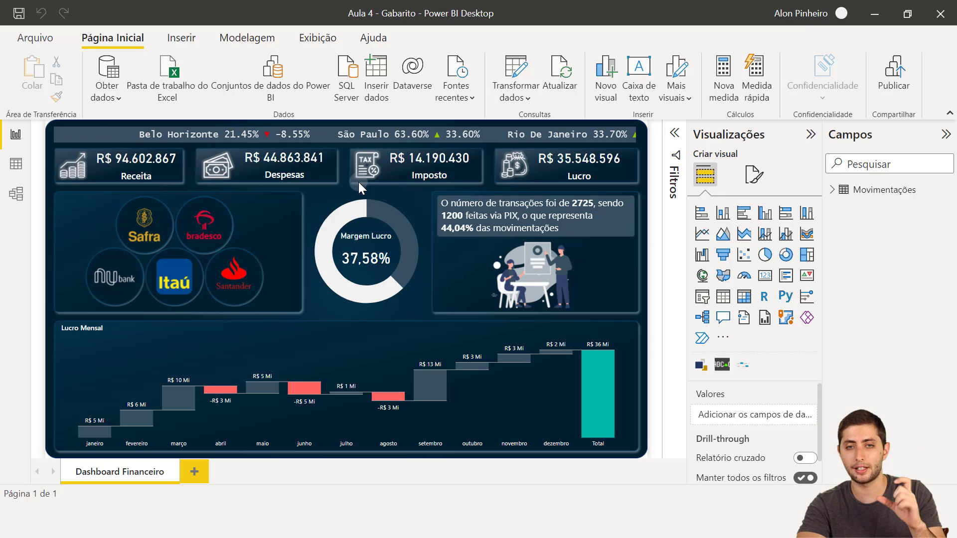
mouse_move(380, 261)
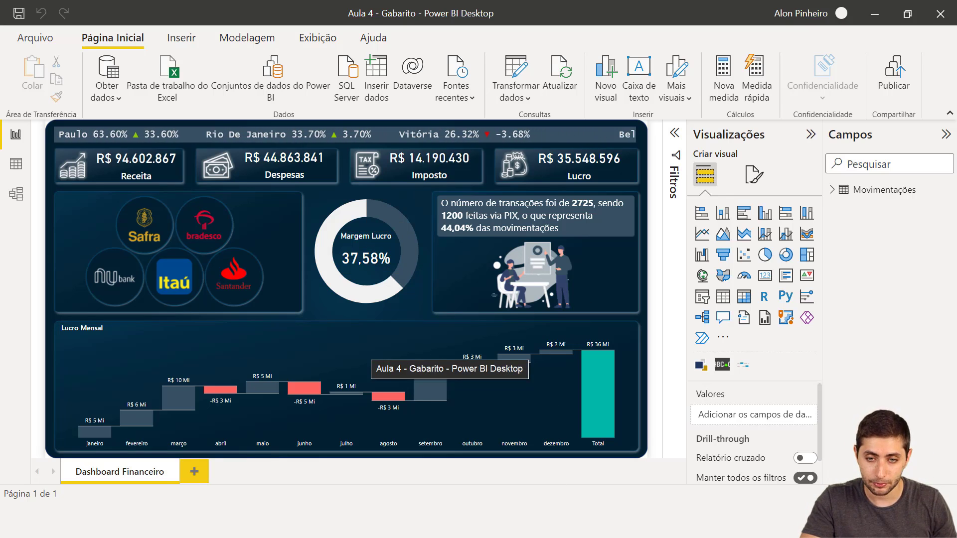
left_click(564, 455)
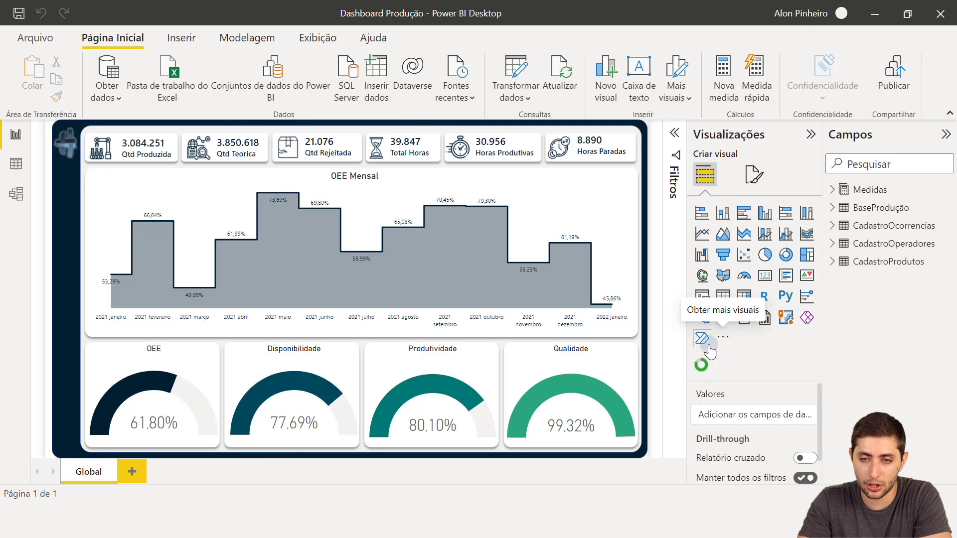
Open the gallery of additional Power BI visuals and search it for "circle"
left_click(724, 339)
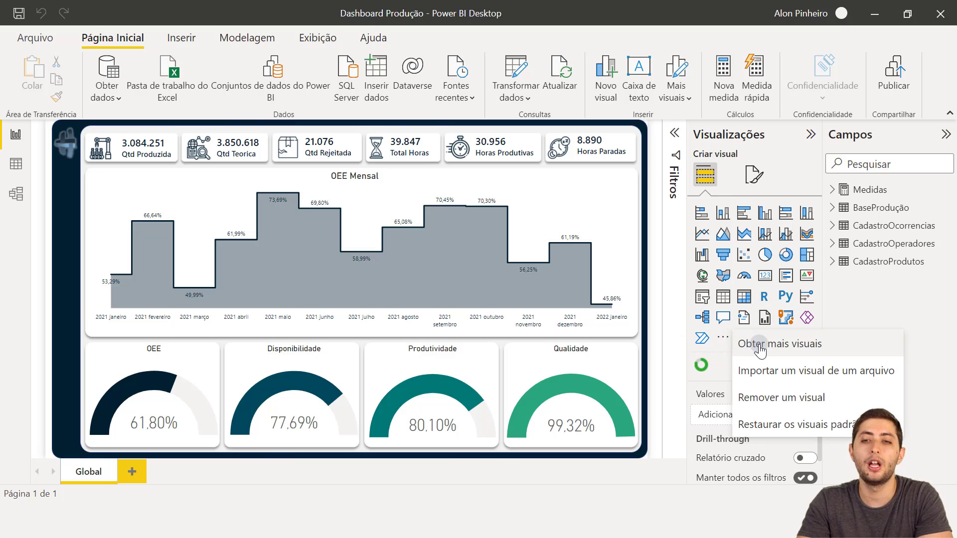
left_click(758, 345)
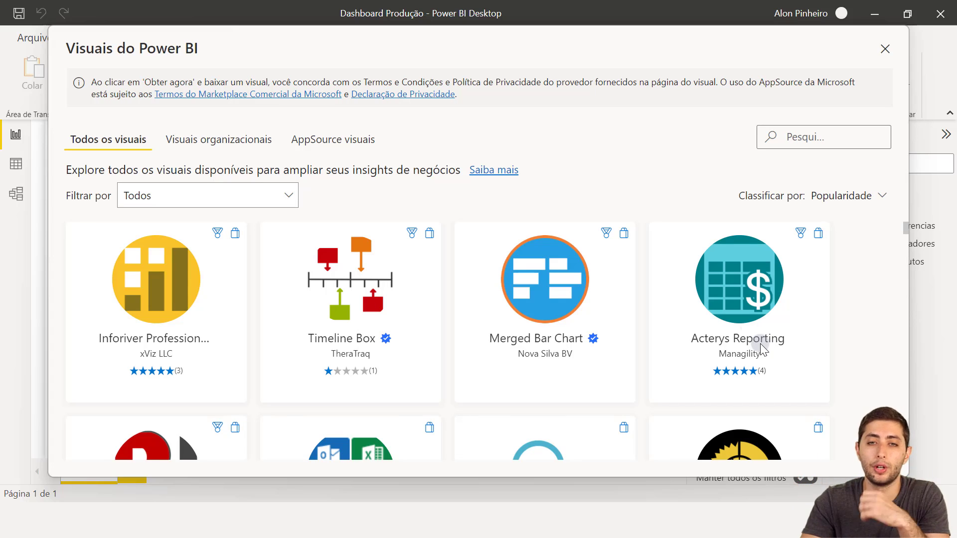
left_click_drag(688, 48, 647, 447)
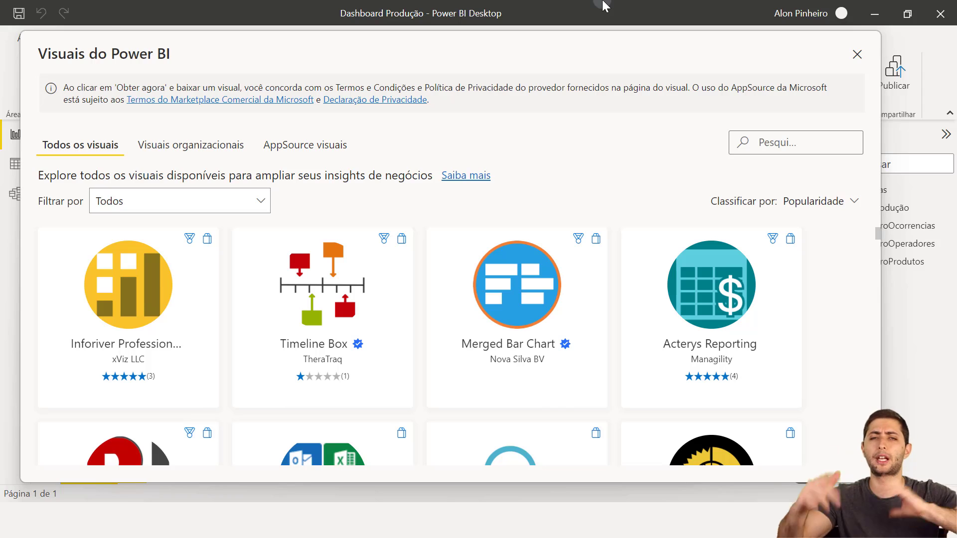
scroll(695, 273, "down", 1)
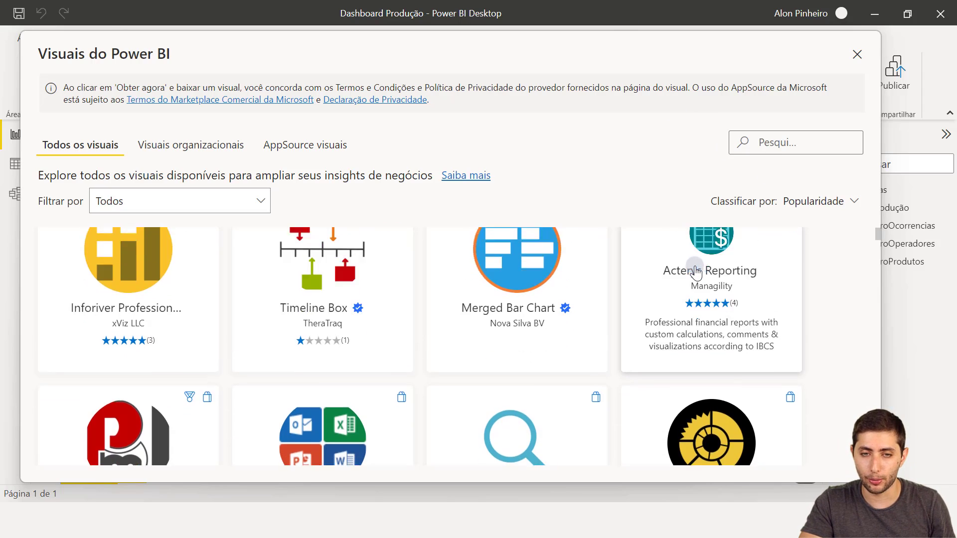
scroll(694, 273, "up", 1)
left_click(796, 140)
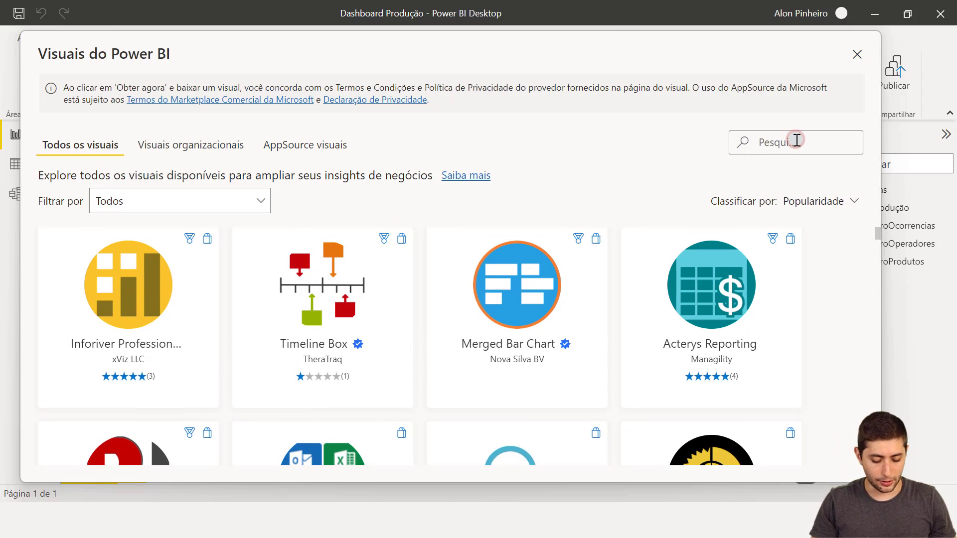
type("circle")
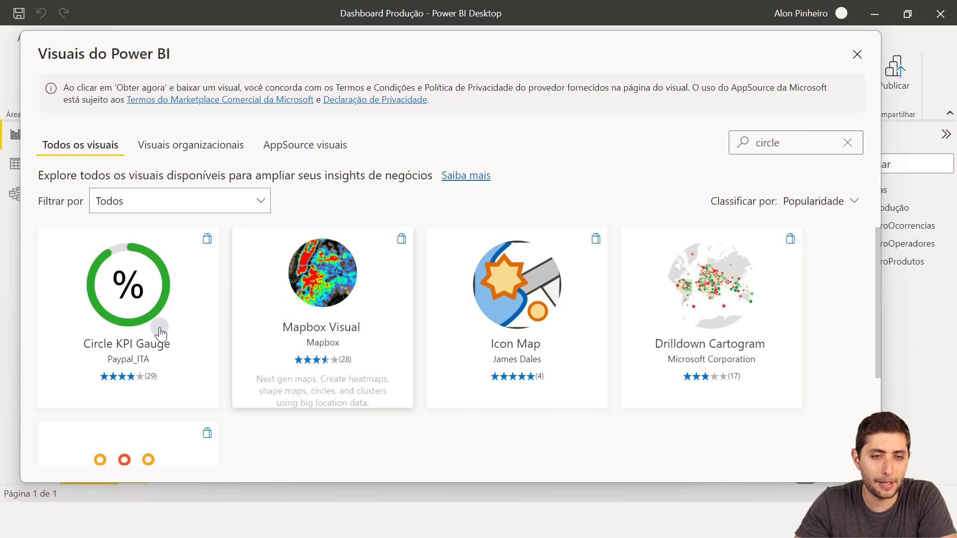
Review the Circle KPI Gauge details page in the gallery, and close the gallery
left_click(119, 309)
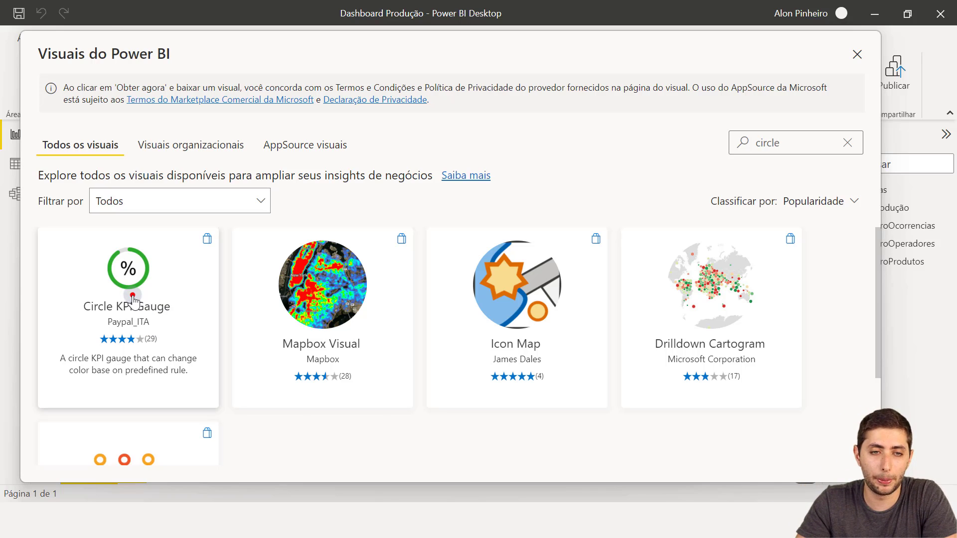
left_click(132, 297)
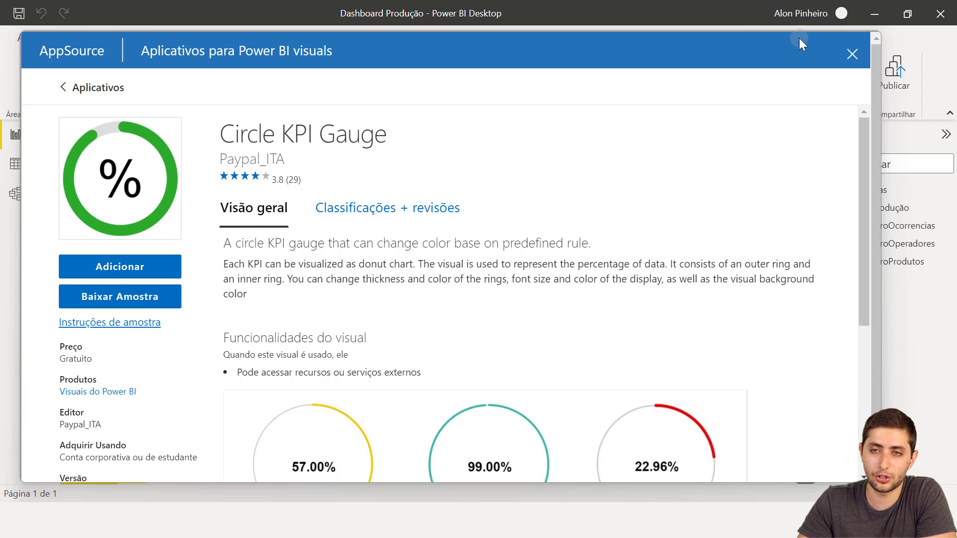
left_click(852, 53)
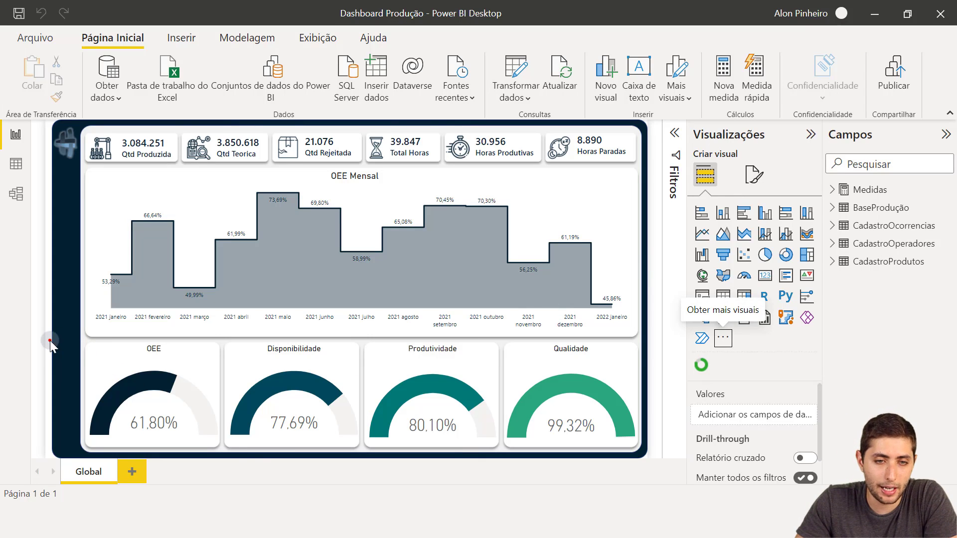
Delete the OEE, Disponibilidade, Produtividade and Qualidade gauge charts from the four cards below the OEE Mensal chart
left_click_drag(50, 340, 654, 456)
key("Delete")
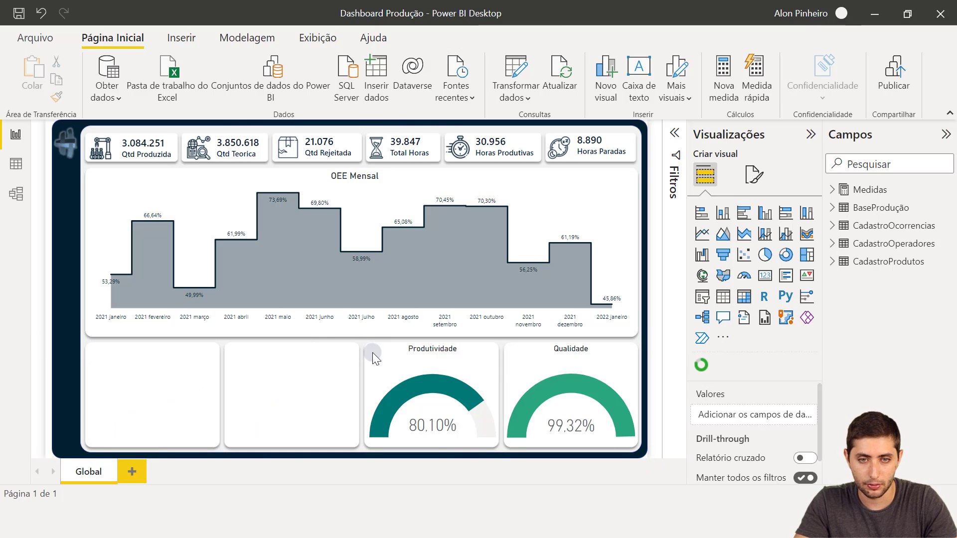
left_click_drag(348, 339, 650, 458)
key("Delete")
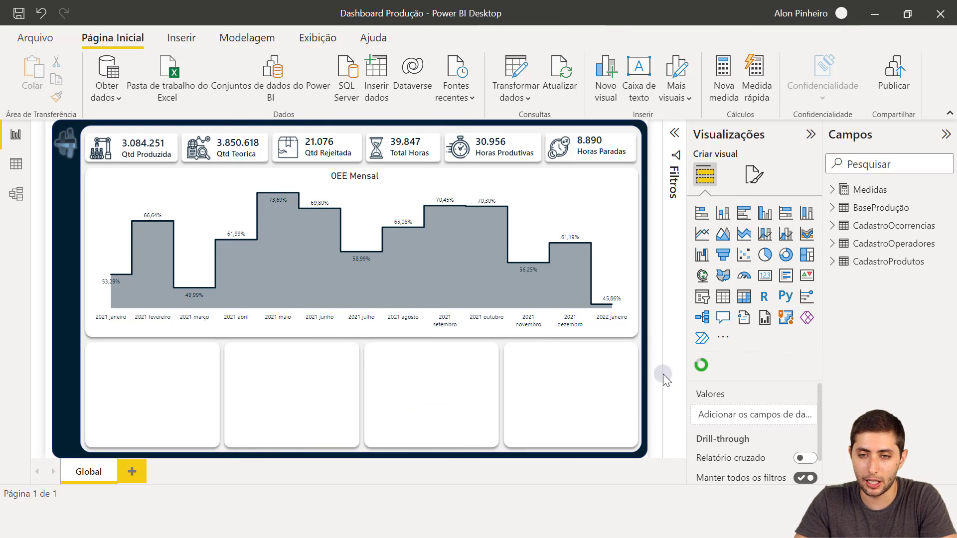
Insert a Circle KPI Gauge visual and resize it to fill the first empty card below the OEE Mensal chart
left_click(701, 366)
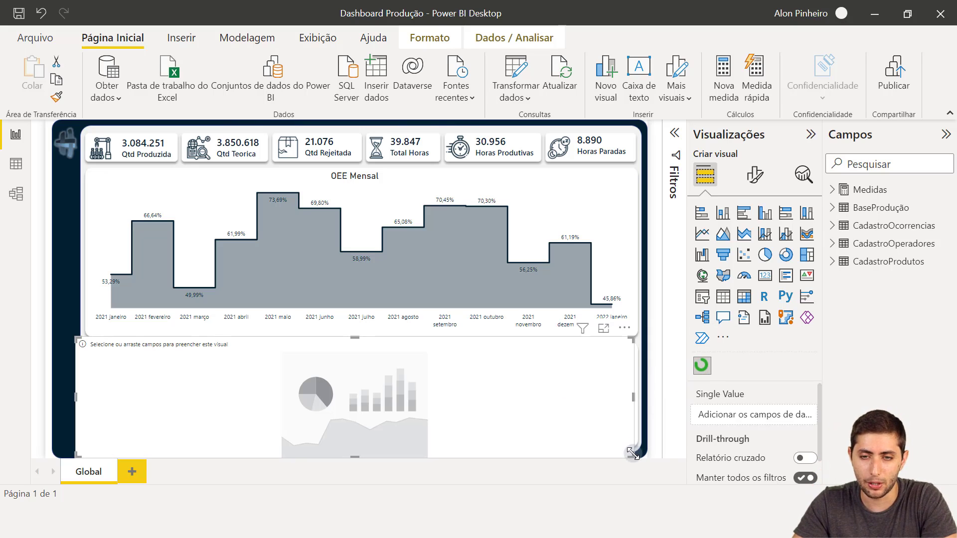
left_click_drag(632, 454, 220, 443)
mouse_move(74, 339)
left_mouse_down()
mouse_move(92, 354)
mouse_move(87, 344)
left_mouse_up()
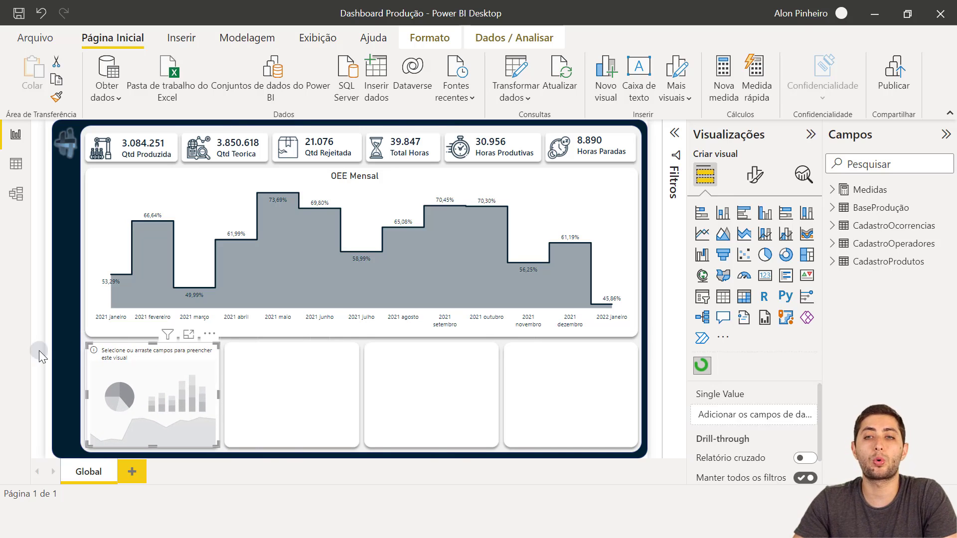
Assign the OEE measure from the Medidas table as the circle gauge's Single Value
left_click(831, 189)
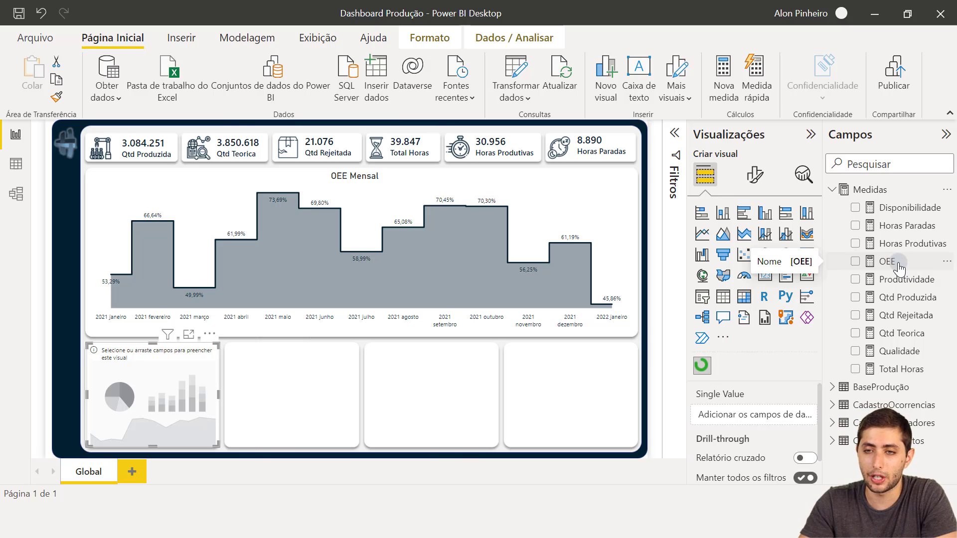
mouse_move(899, 262)
left_mouse_down()
mouse_move(797, 351)
mouse_move(760, 416)
left_mouse_up()
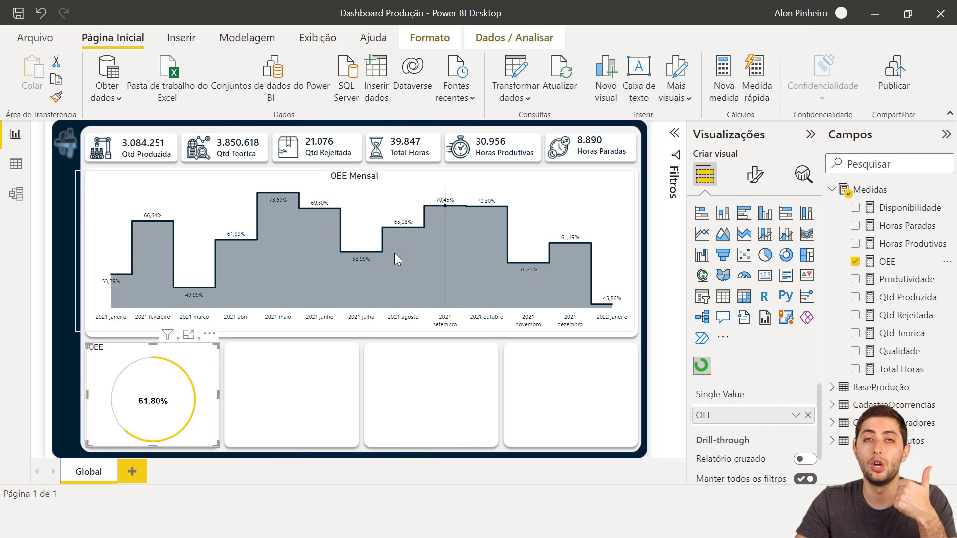
left_click(262, 402)
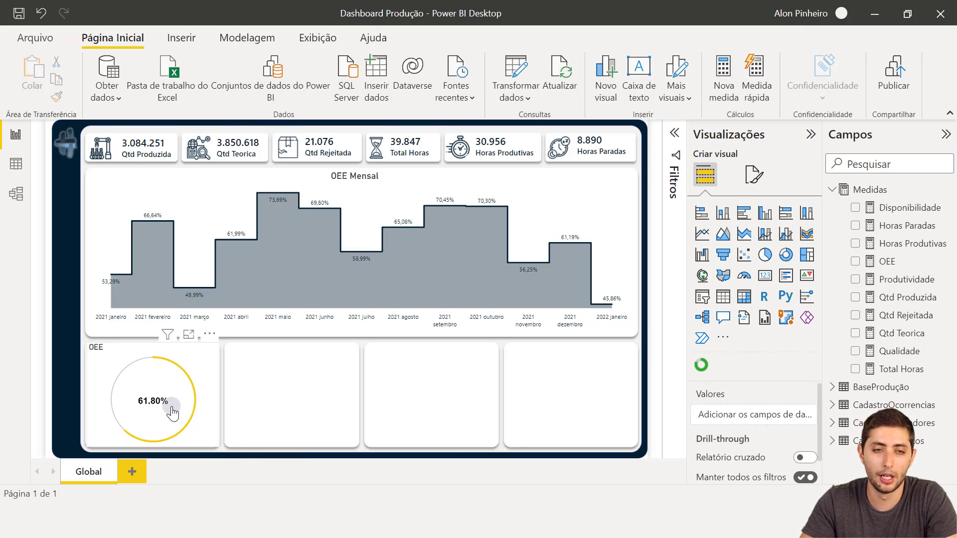
Try different sizes for the OEE circle gauge, shrinking it inside its card and enlarging it over the card's border
left_click(98, 352)
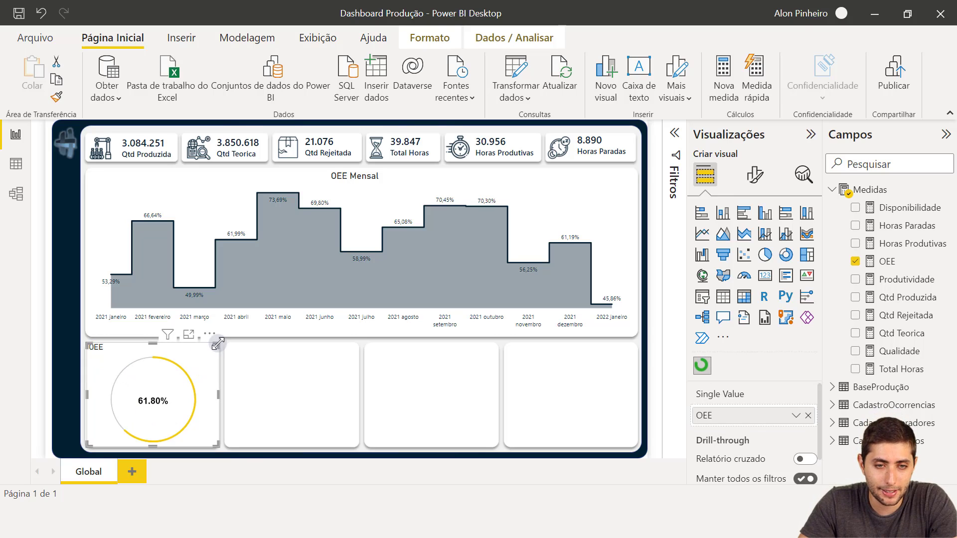
mouse_move(215, 348)
left_mouse_down()
mouse_move(303, 304)
mouse_move(215, 346)
left_mouse_up()
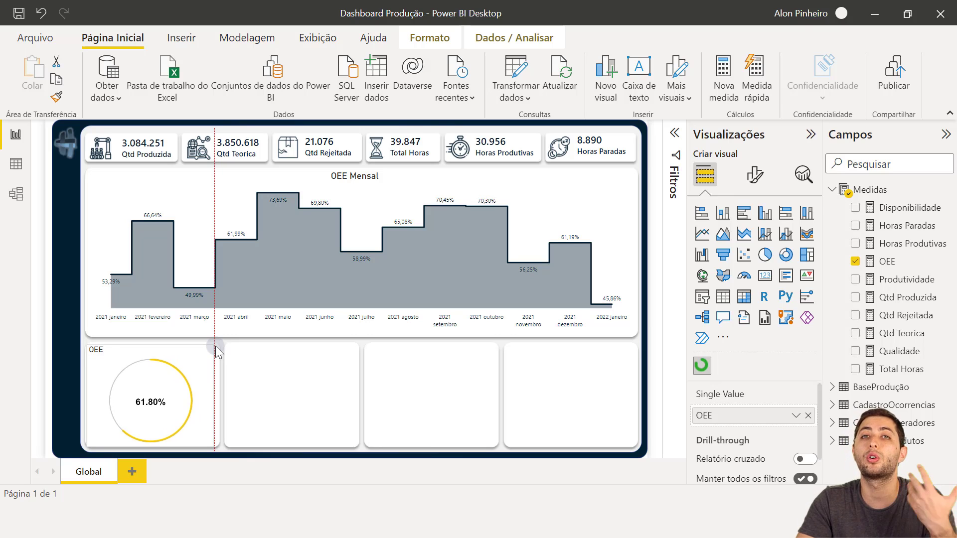
left_click_drag(216, 346, 352, 435)
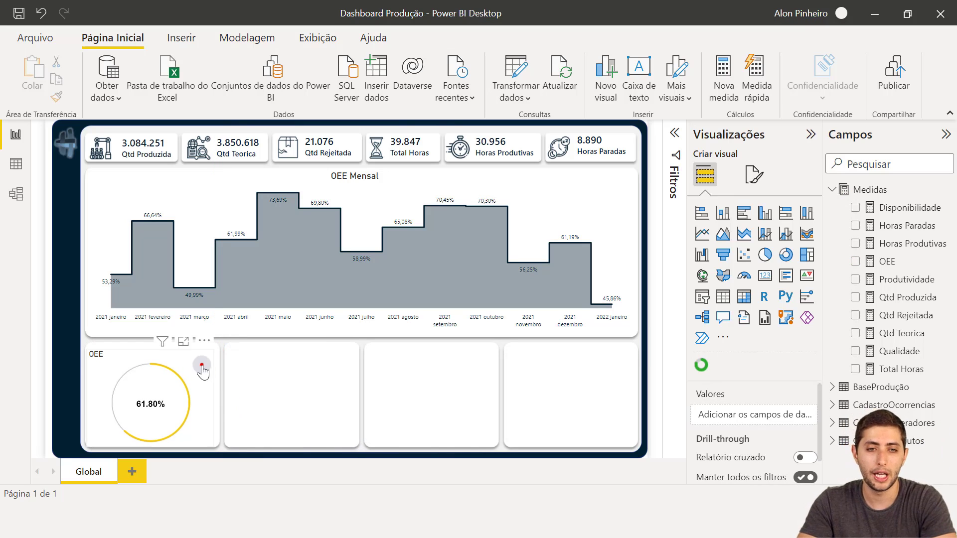
left_click(202, 365)
left_click_drag(209, 355, 216, 345)
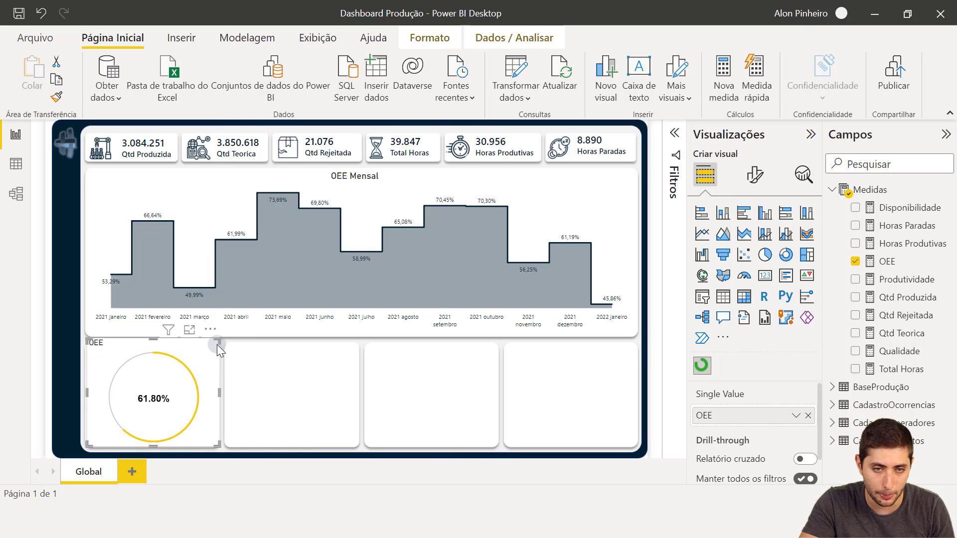
left_click(247, 369)
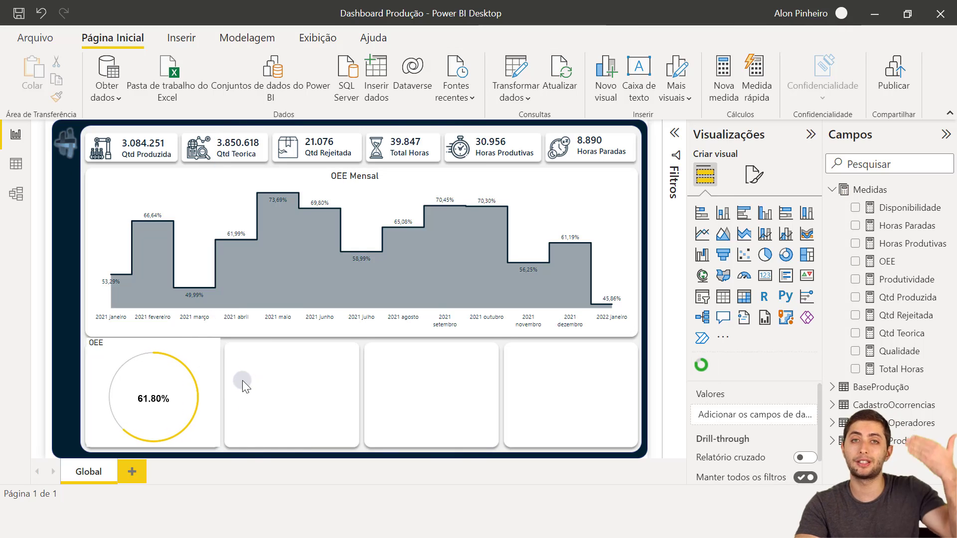
Shrink the OEE circle gauge so that it sits just inside the first card's borders
left_click(210, 365)
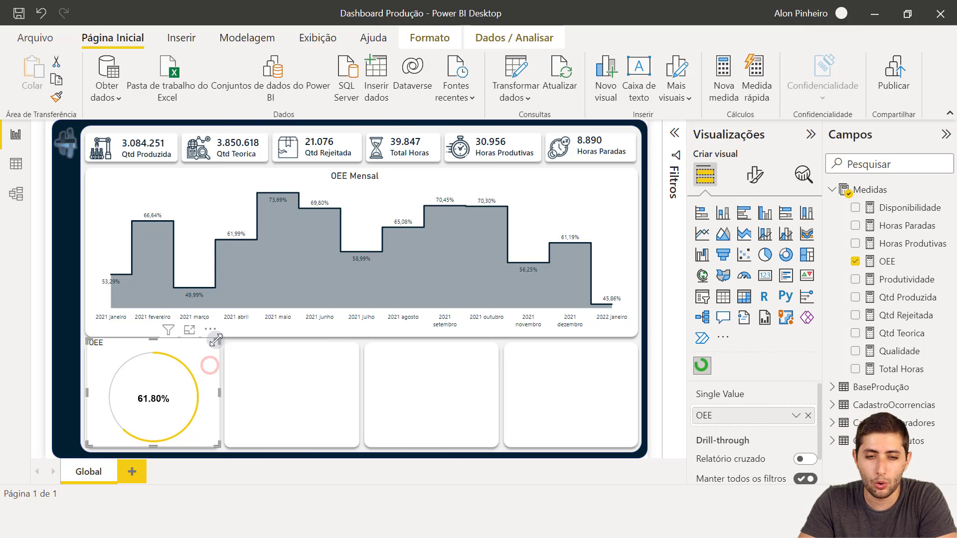
left_click_drag(217, 340, 214, 347)
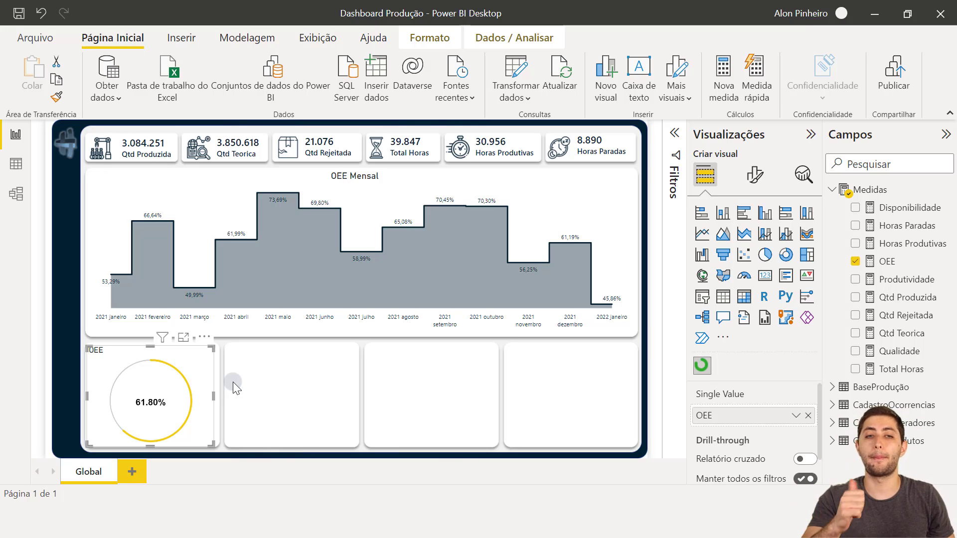
left_click(233, 382)
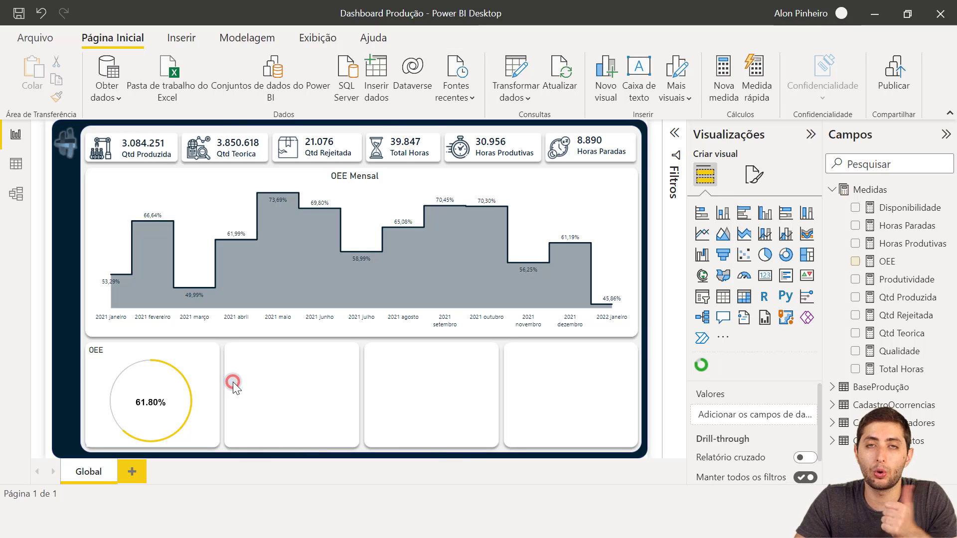
Enable custom font sizes in the OEE circle gauge's Circle Properties and set its font size to 54
mouse_move(209, 369)
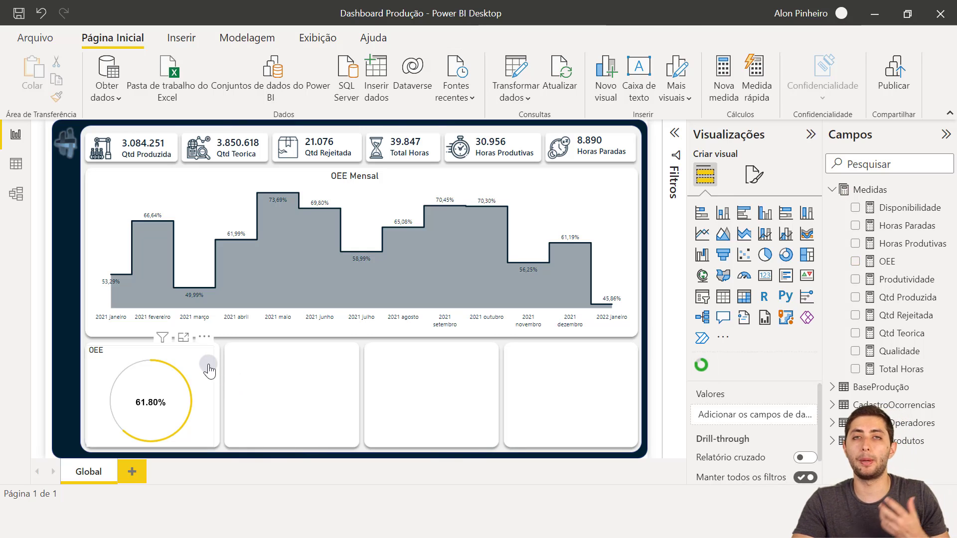
left_click(209, 368)
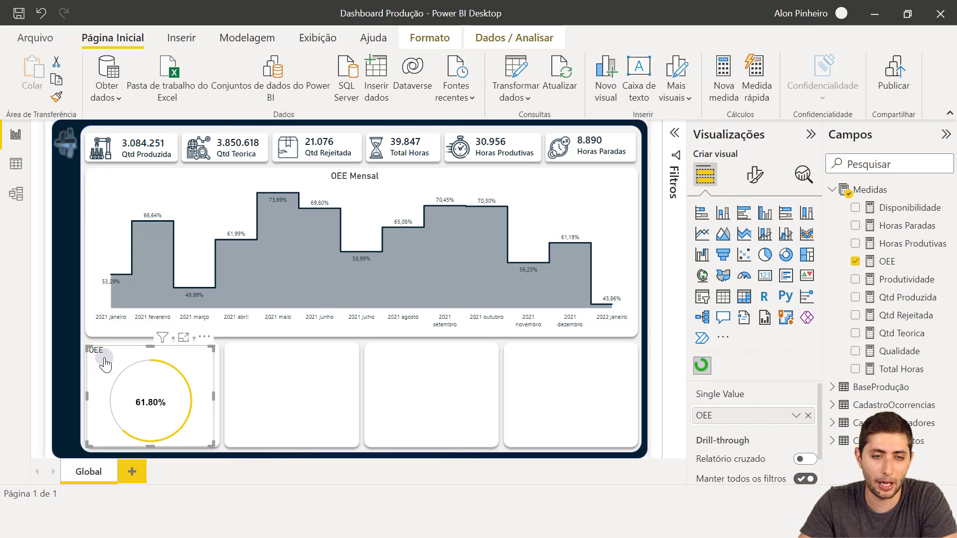
left_click(753, 175)
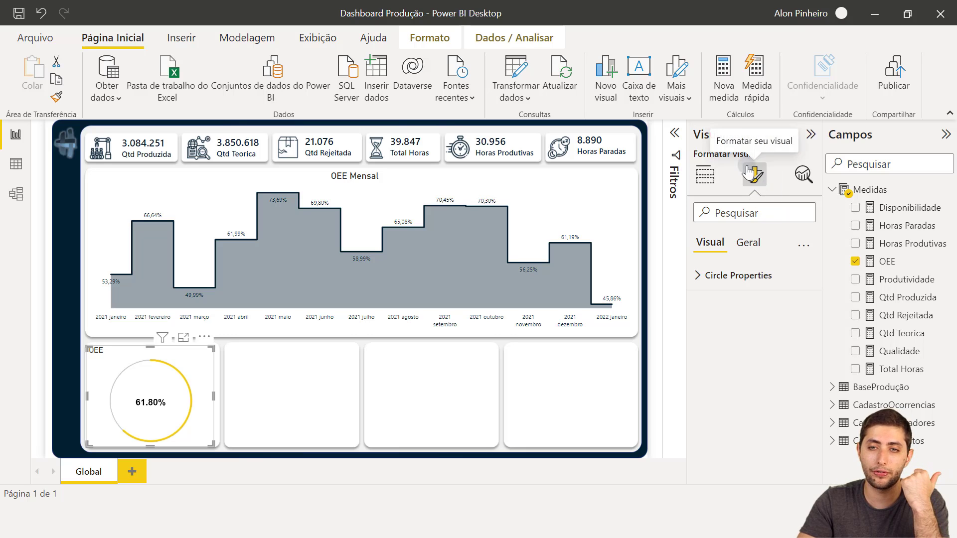
left_click(708, 174)
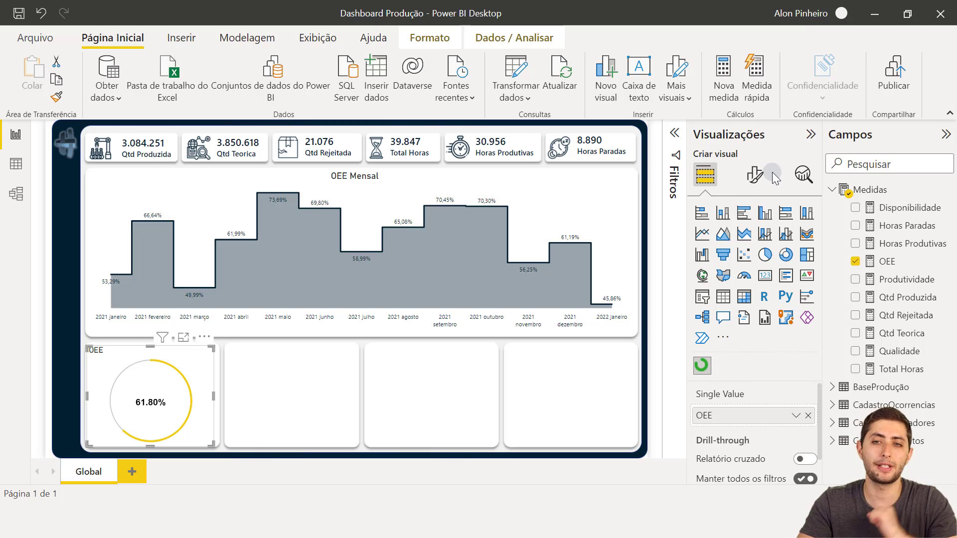
left_click(761, 177)
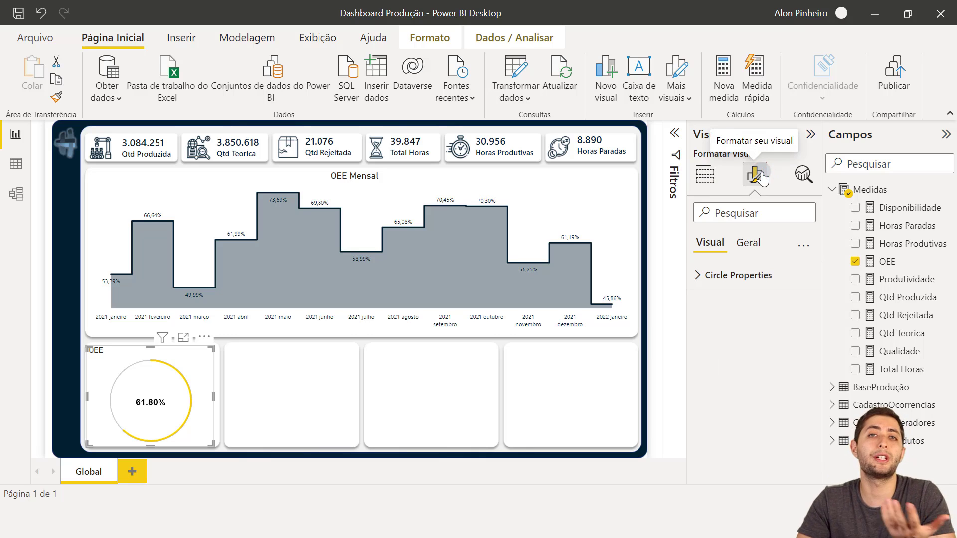
left_click(696, 275)
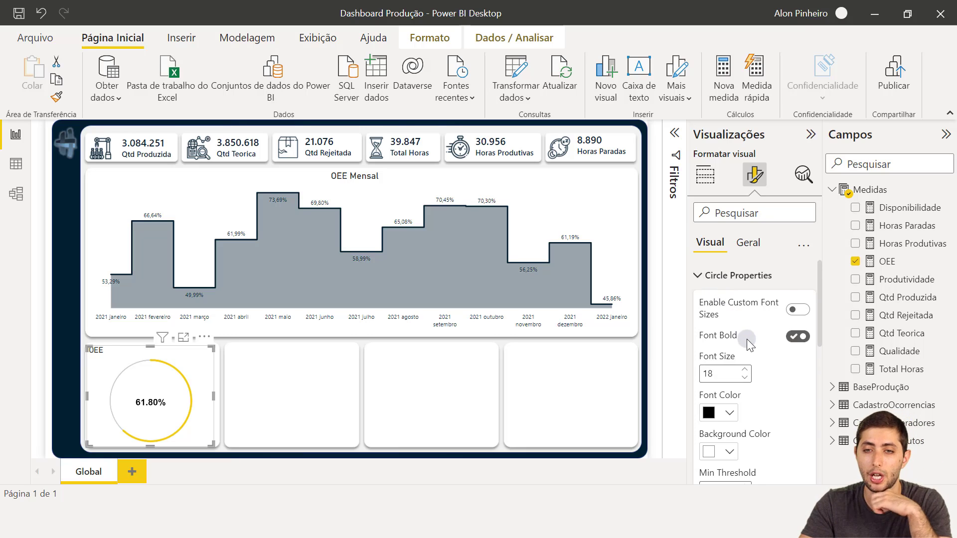
scroll(749, 343, "down", 1)
scroll(747, 336, "up", 1)
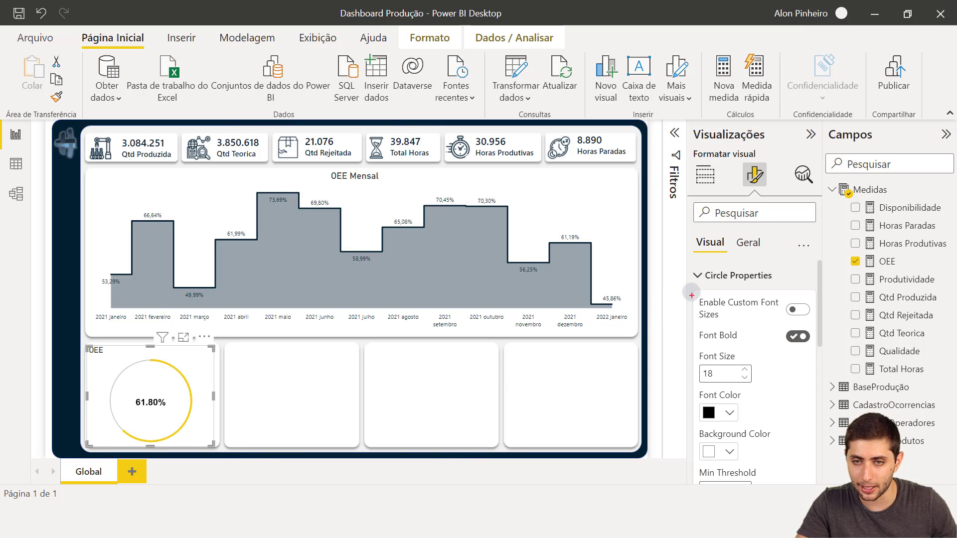
left_click_drag(690, 289, 817, 321)
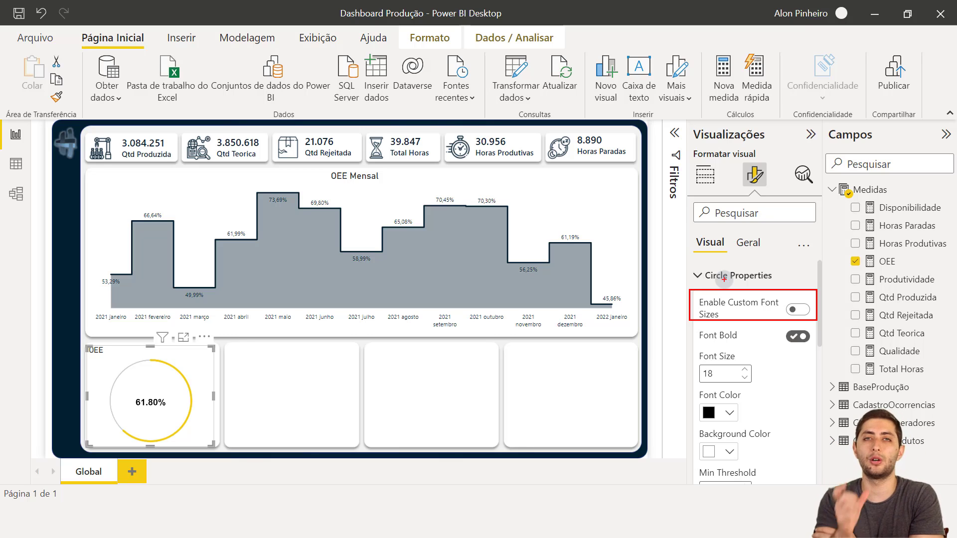
left_click(792, 313)
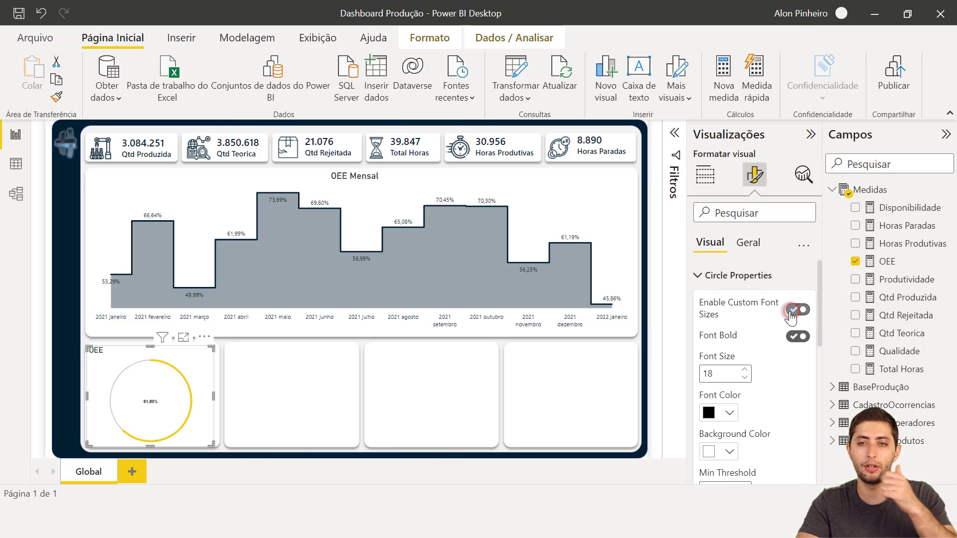
double_click(722, 376)
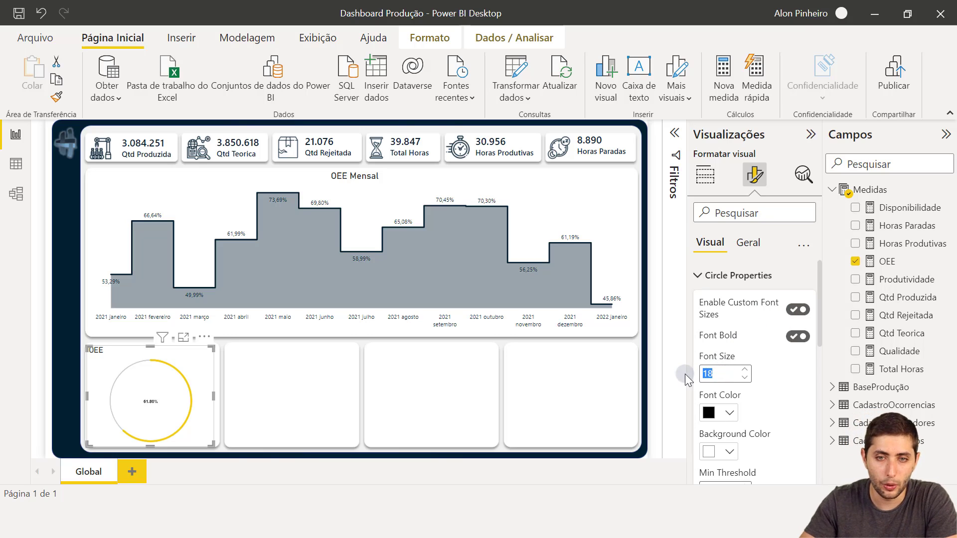
type("54")
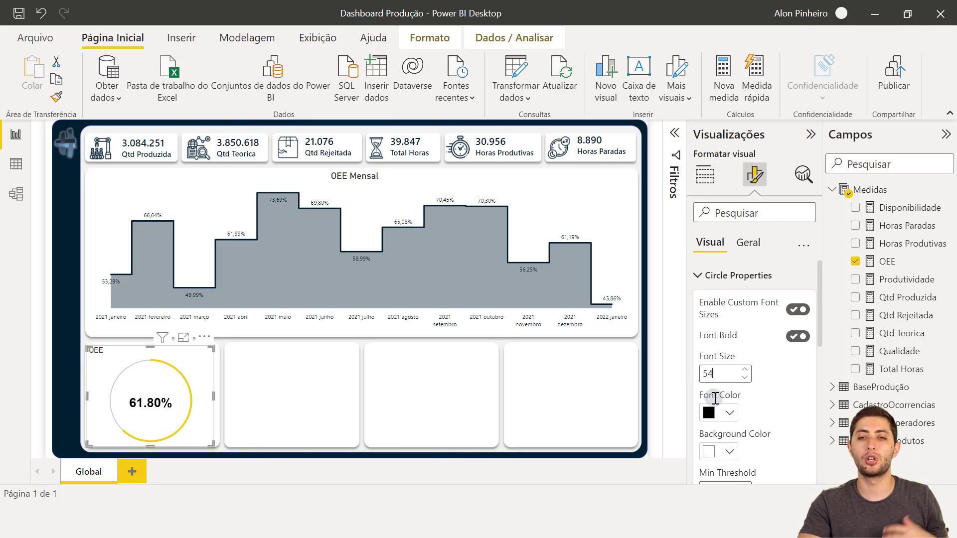
Set the OEE circle gauge's Outer Line Width to 30
scroll(759, 409, "down", 1)
scroll(759, 406, "down", 7)
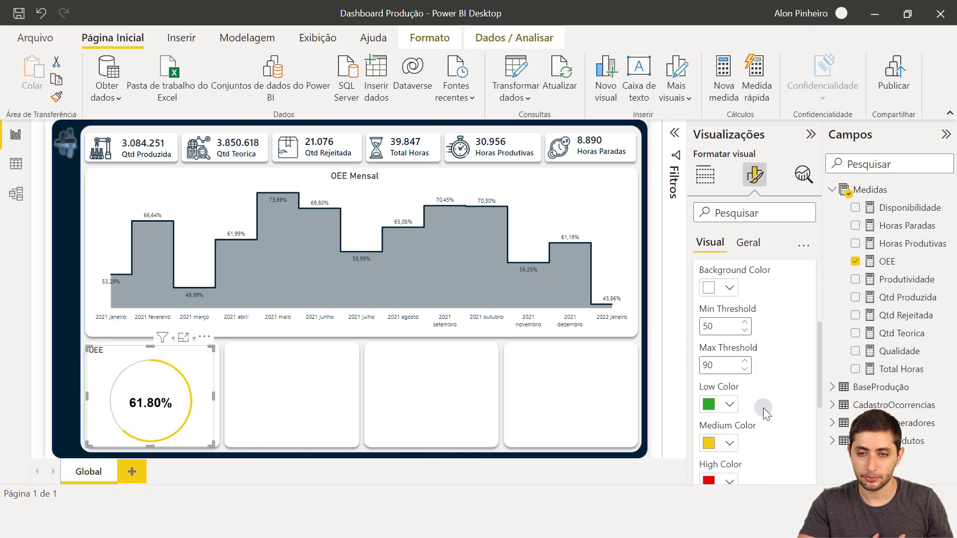
scroll(764, 407, "down", 1)
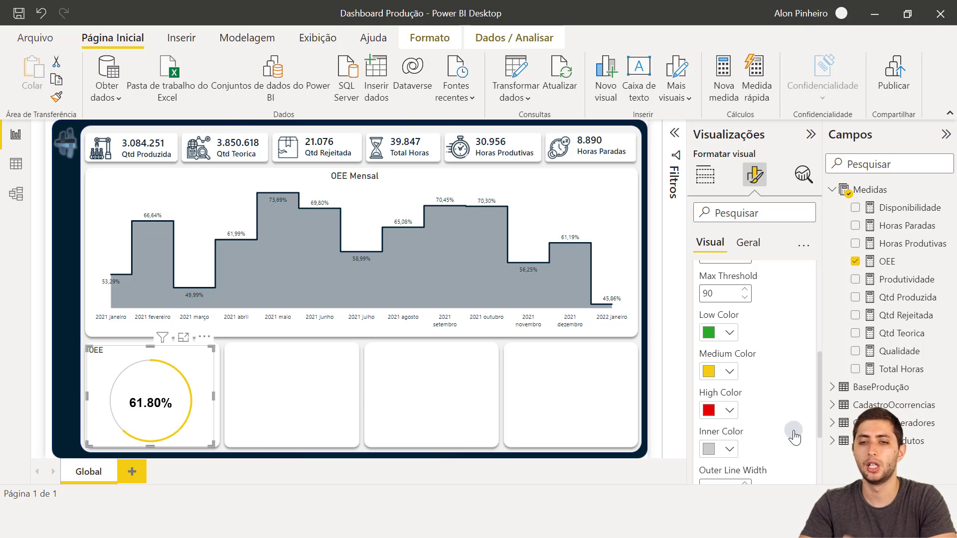
scroll(794, 337, "up", 1)
scroll(795, 337, "down", 5)
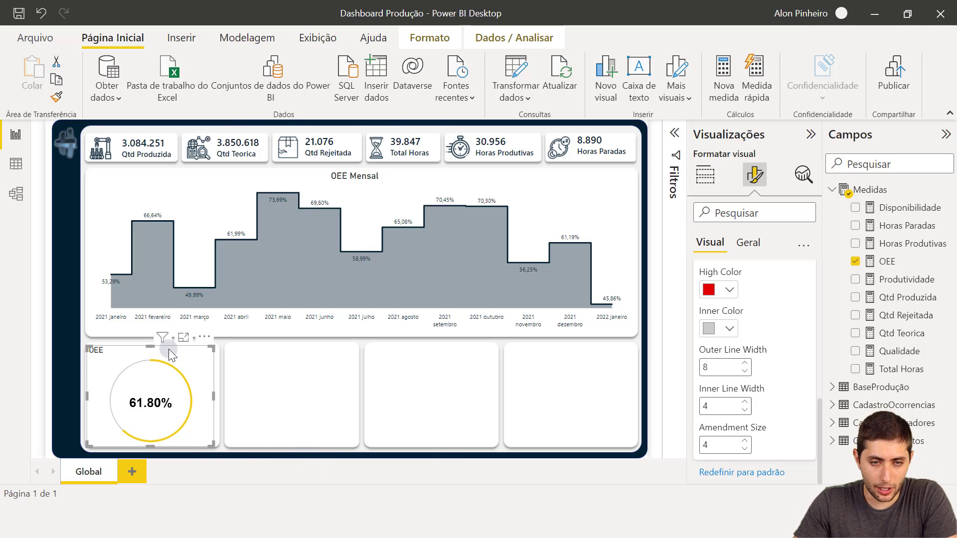
left_click(748, 366)
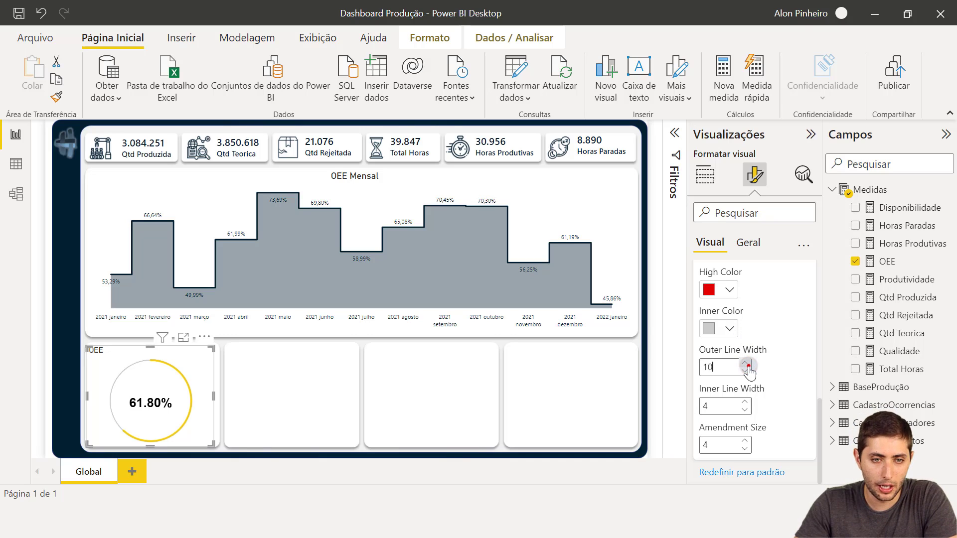
left_click(748, 365)
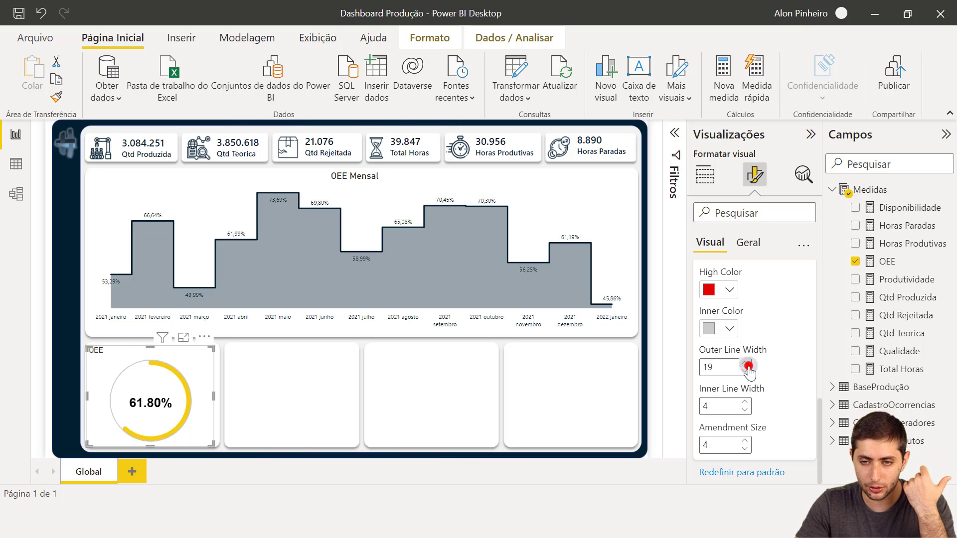
left_click(749, 366)
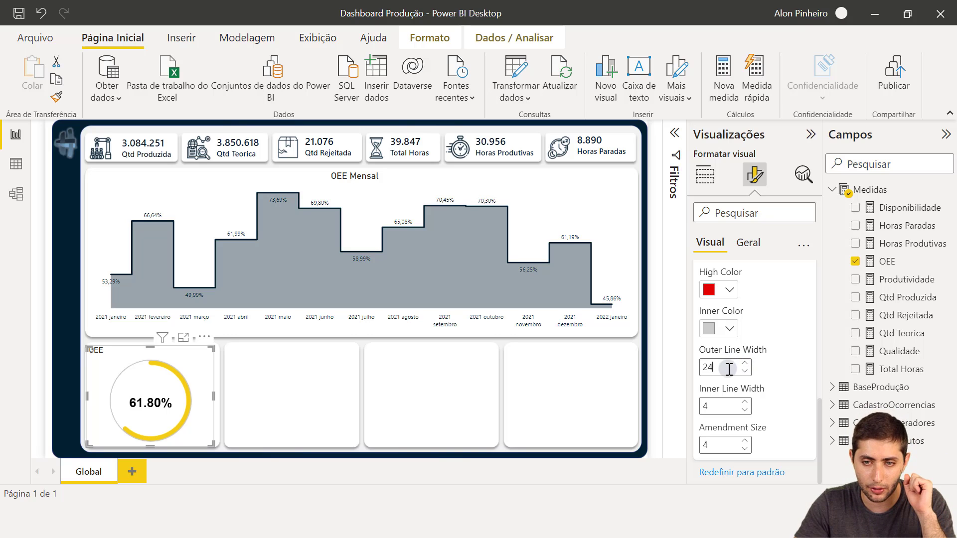
left_click_drag(724, 368, 700, 363)
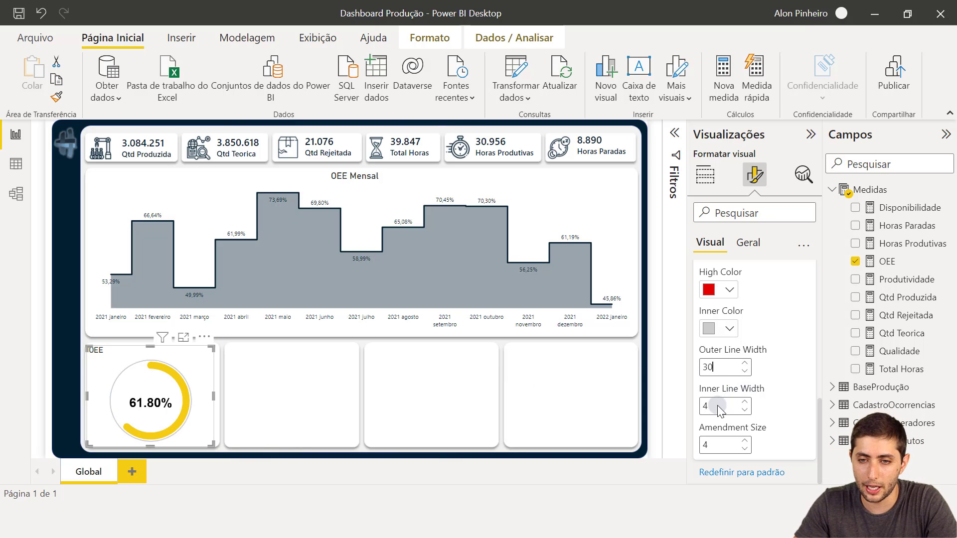
Set the OEE circle gauge's Inner Line Width to 12, trying 10 first
left_click_drag(709, 404, 700, 404)
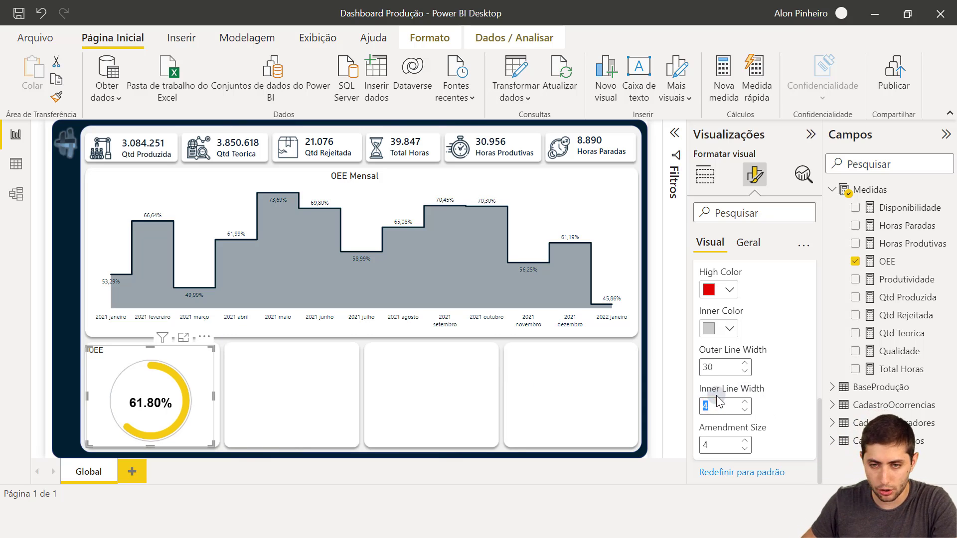
type("10")
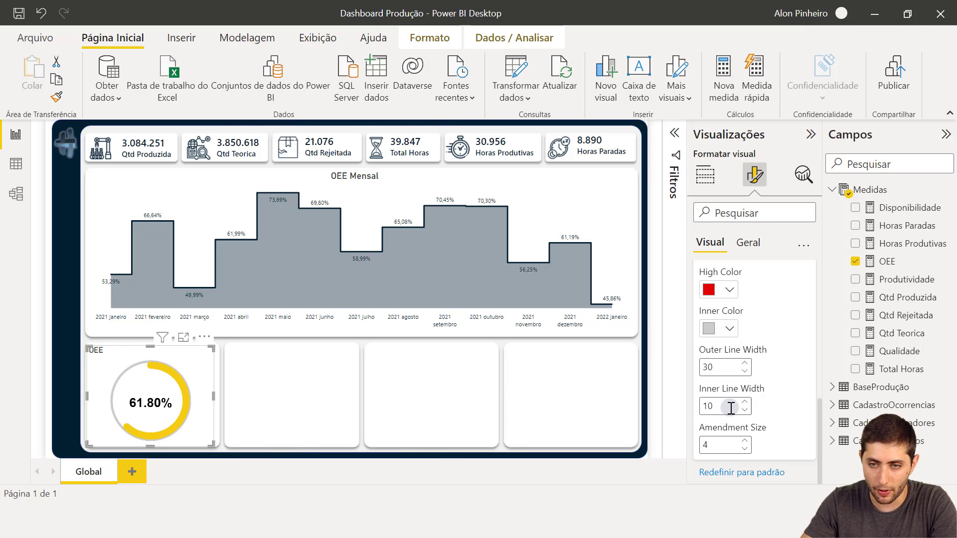
left_click_drag(717, 405, 702, 406)
type("12")
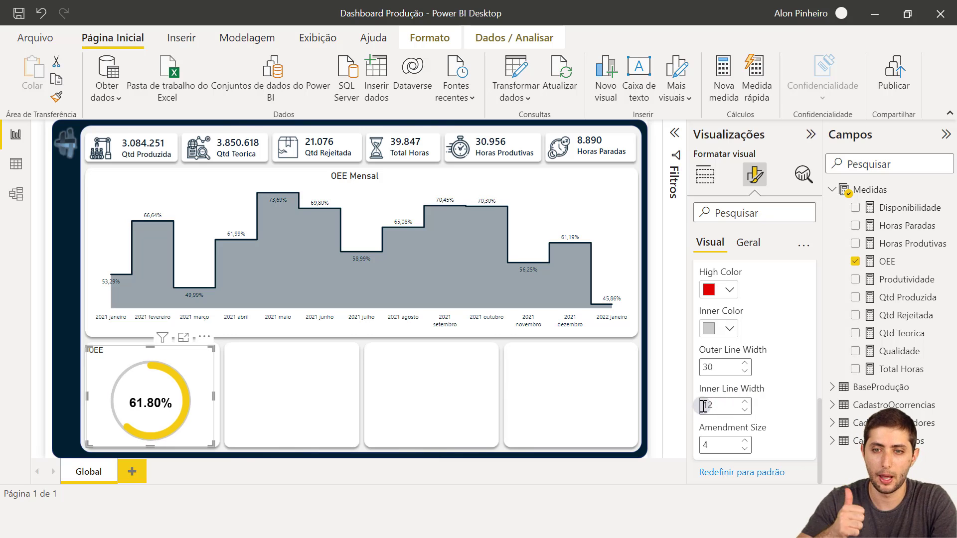
left_click(353, 351)
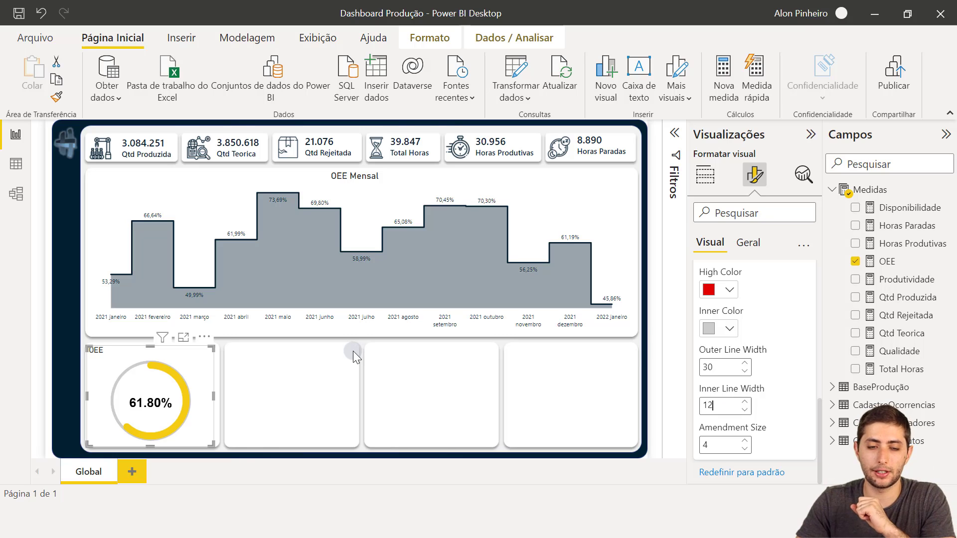
left_click(152, 368)
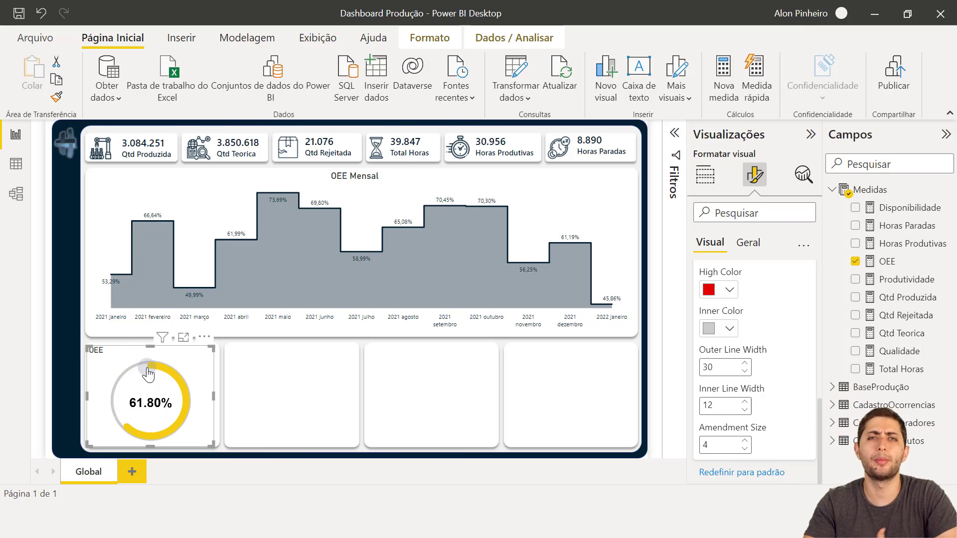
Add a second, unformatted circle gauge with the OEE measure beside the first for comparison, and delete it
left_click(323, 376)
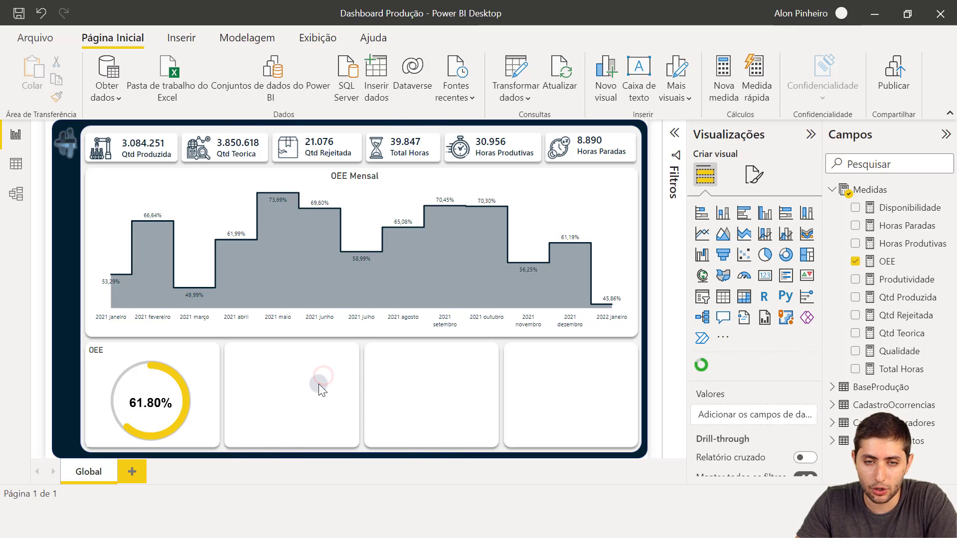
left_click(319, 385)
left_click(702, 366)
left_click(702, 367)
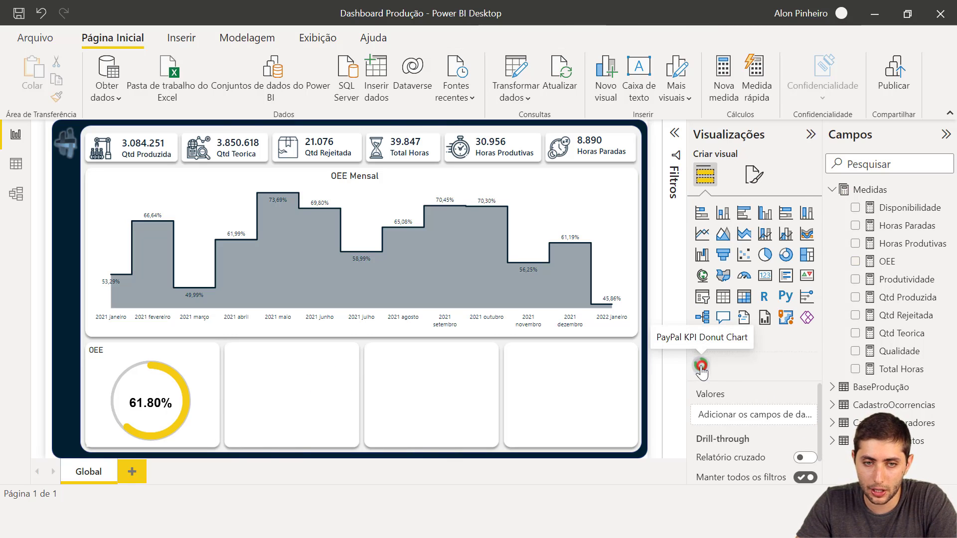
left_click_drag(903, 263, 759, 417)
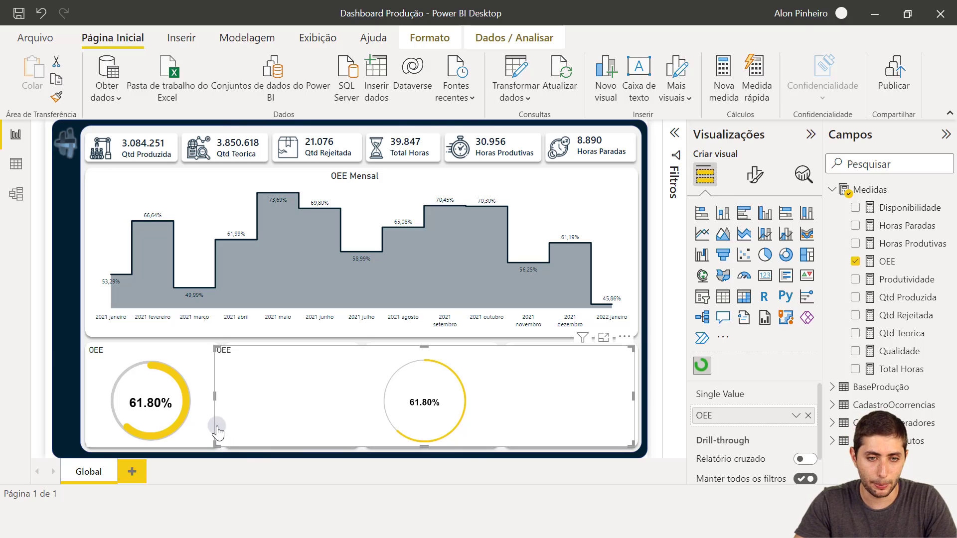
key("Delete")
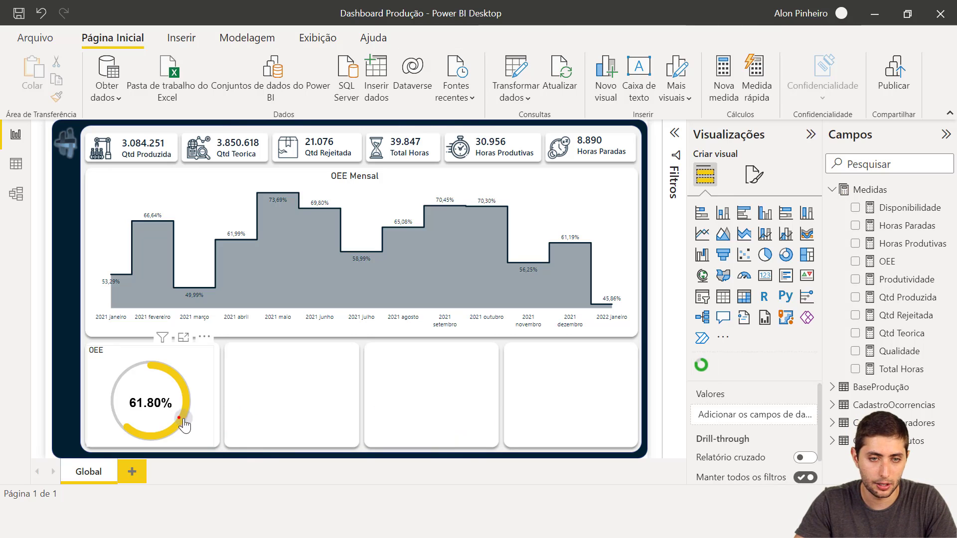
Raise the OEE circle gauge's Amendment Size to 18 in its Circle Properties
left_click(179, 418)
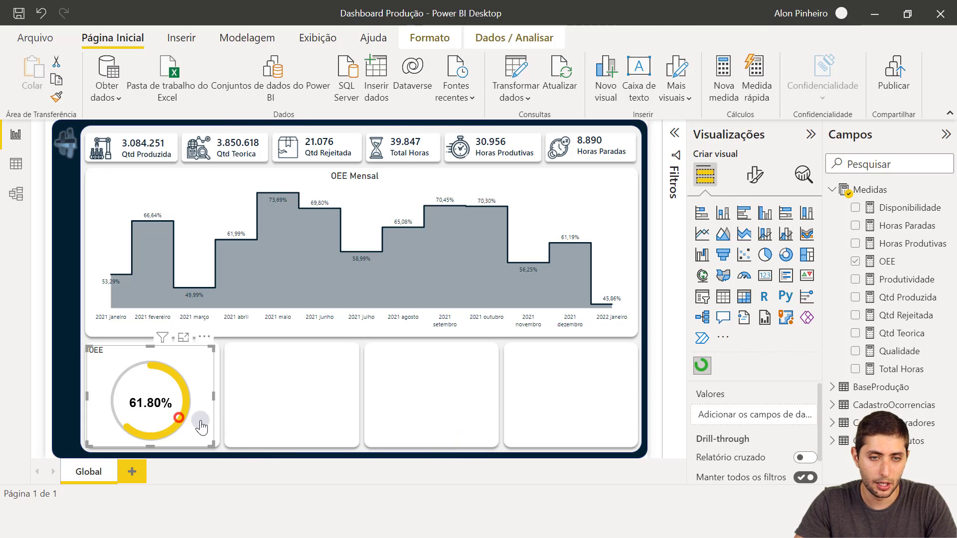
left_click(744, 188)
left_click(697, 275)
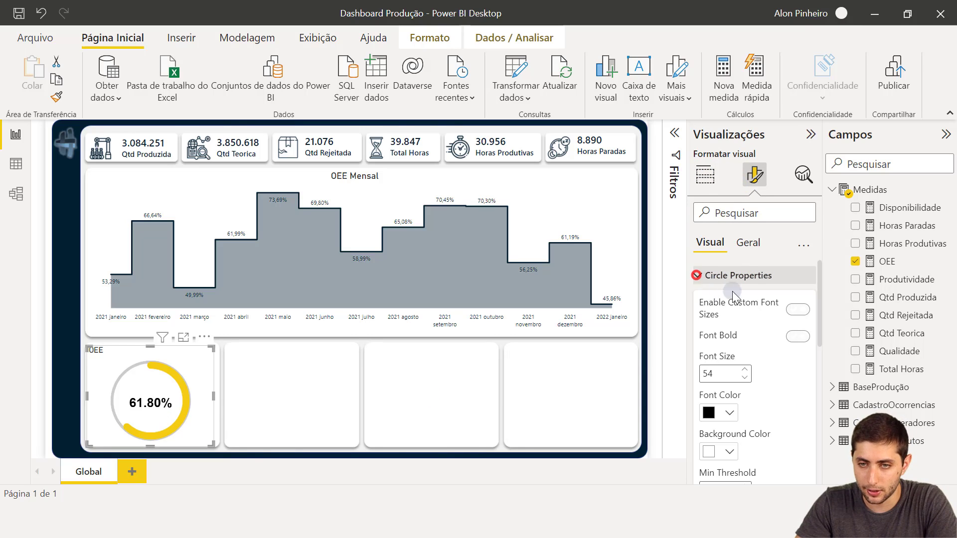
scroll(742, 373, "down", 7)
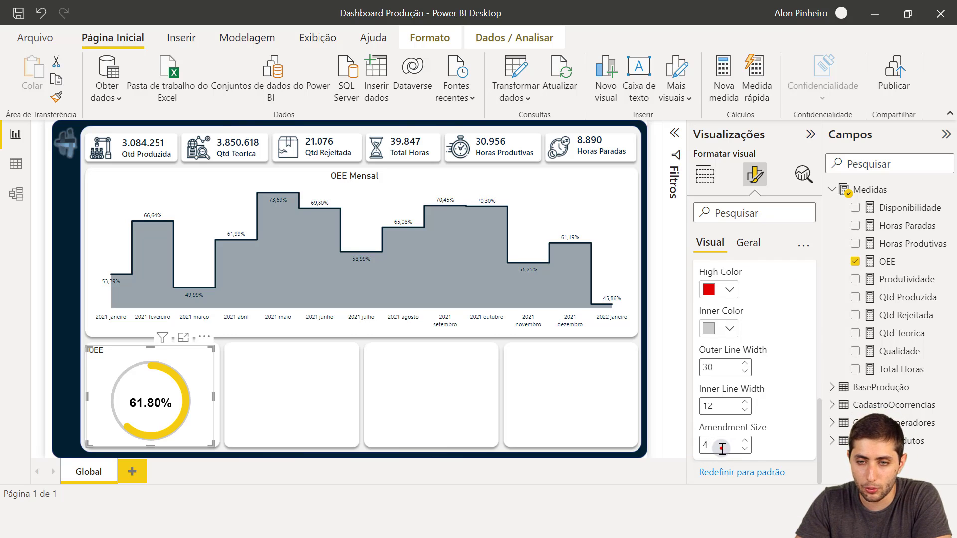
double_click(723, 448)
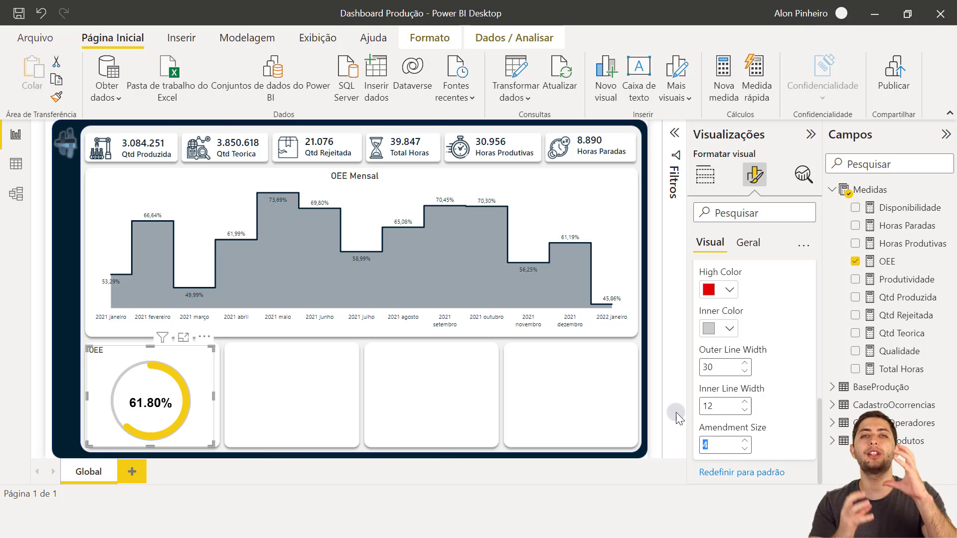
left_click(746, 441)
left_click(745, 441)
left_click(746, 441)
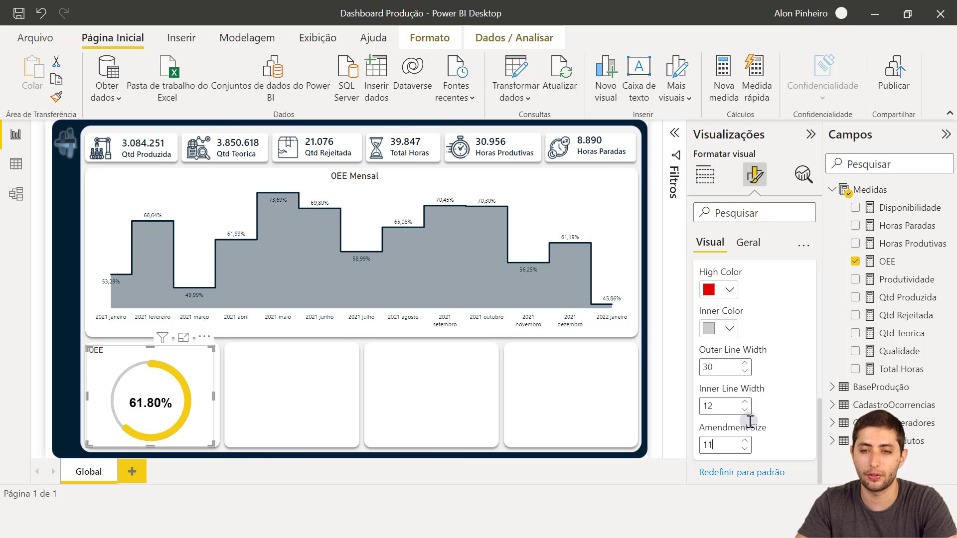
left_click(744, 441)
left_click(745, 441)
left_click(744, 440)
left_click(744, 441)
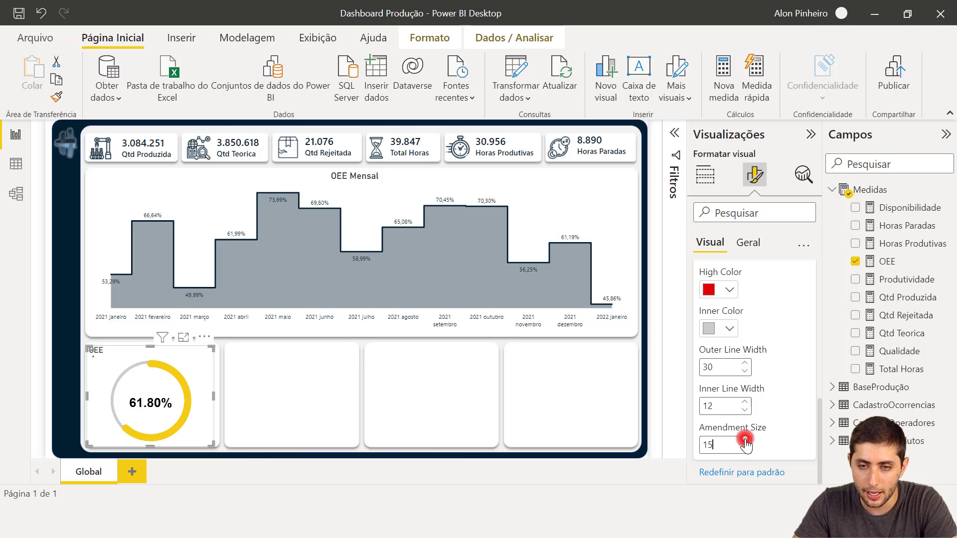
left_click(745, 441)
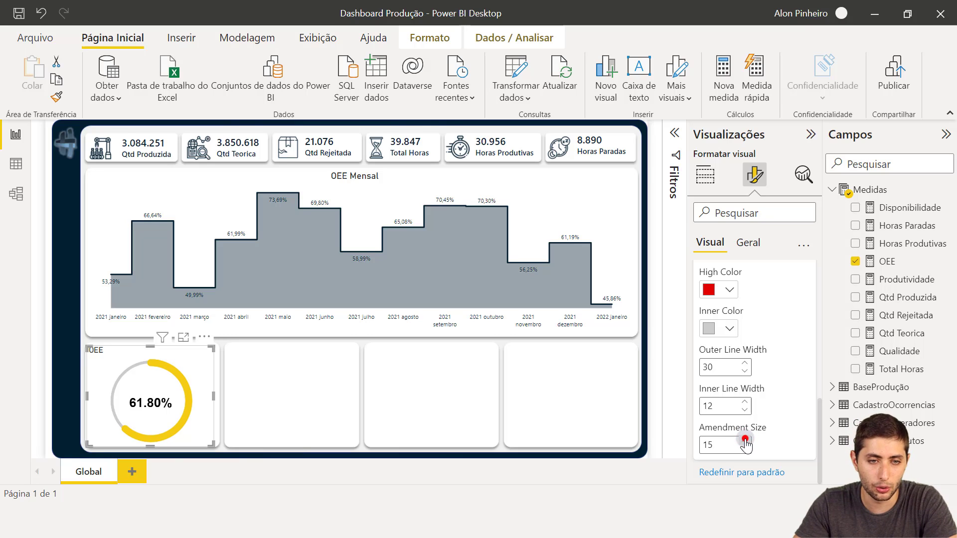
left_click(745, 441)
left_click(745, 441)
left_click(745, 440)
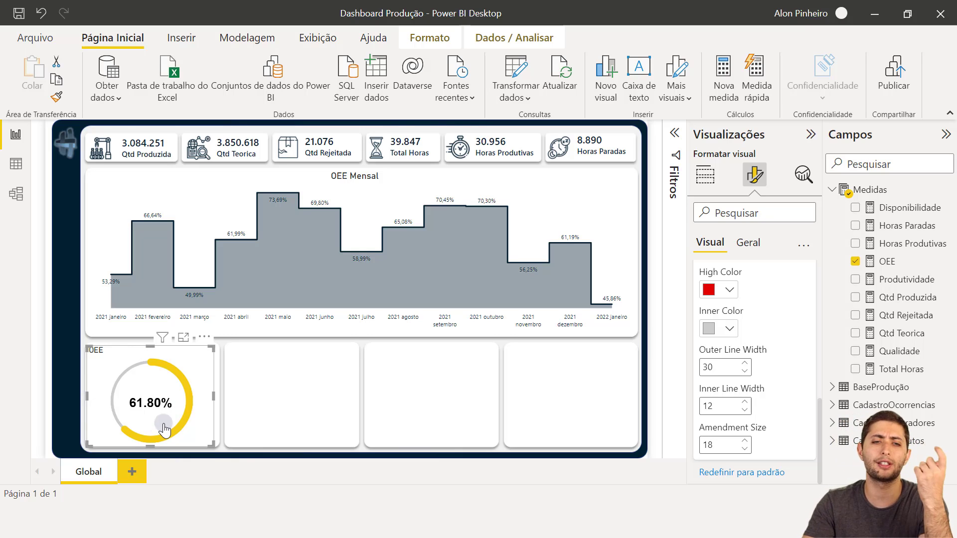
Set the OEE circle gauge's Outer Line Width to 25, trying 20 in between
left_click_drag(718, 368, 695, 369)
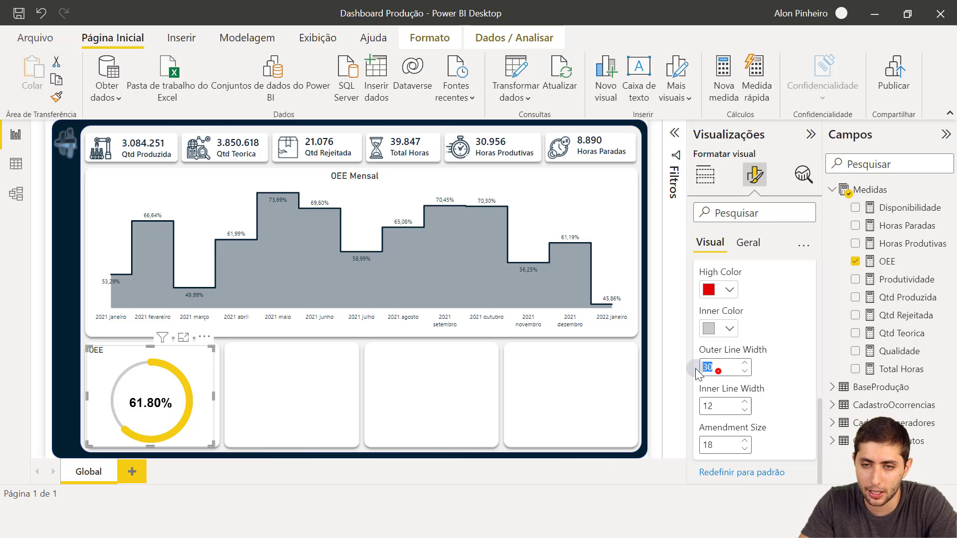
type("25")
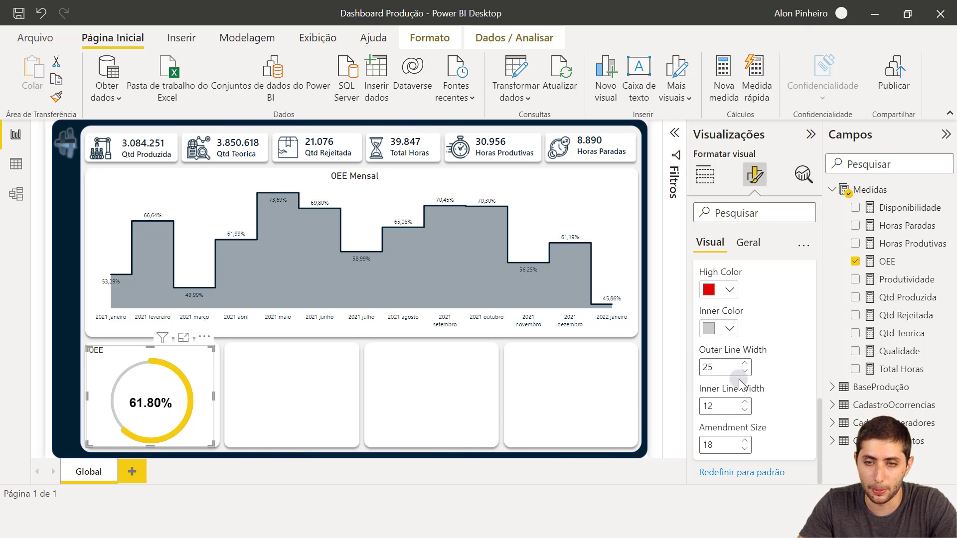
left_click(725, 371)
left_click_drag(724, 370, 692, 356)
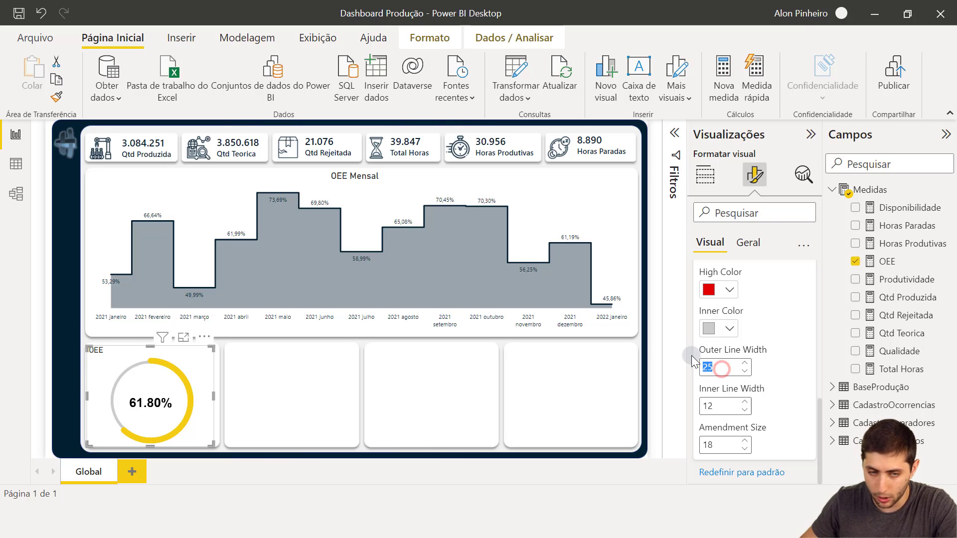
type("20")
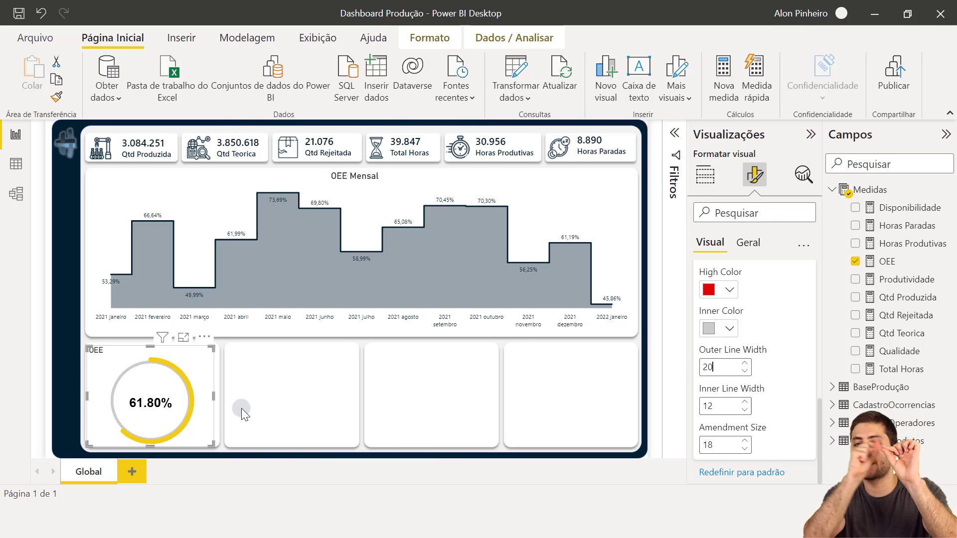
left_click(690, 381)
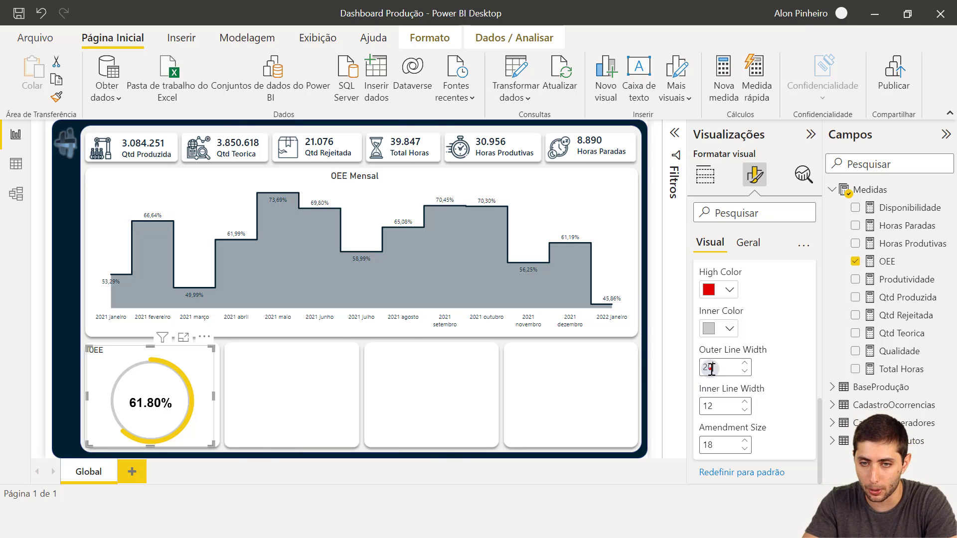
double_click(710, 369)
type("25")
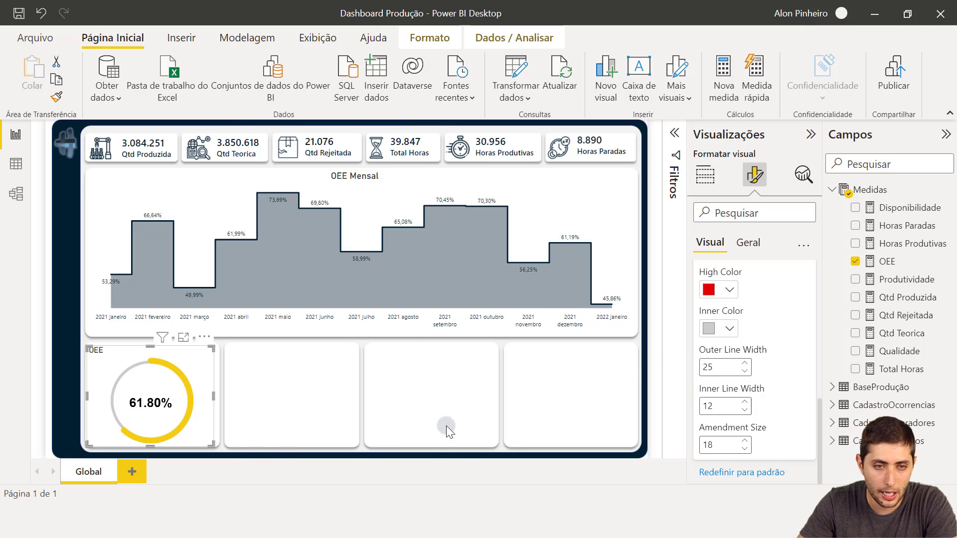
left_click(115, 369)
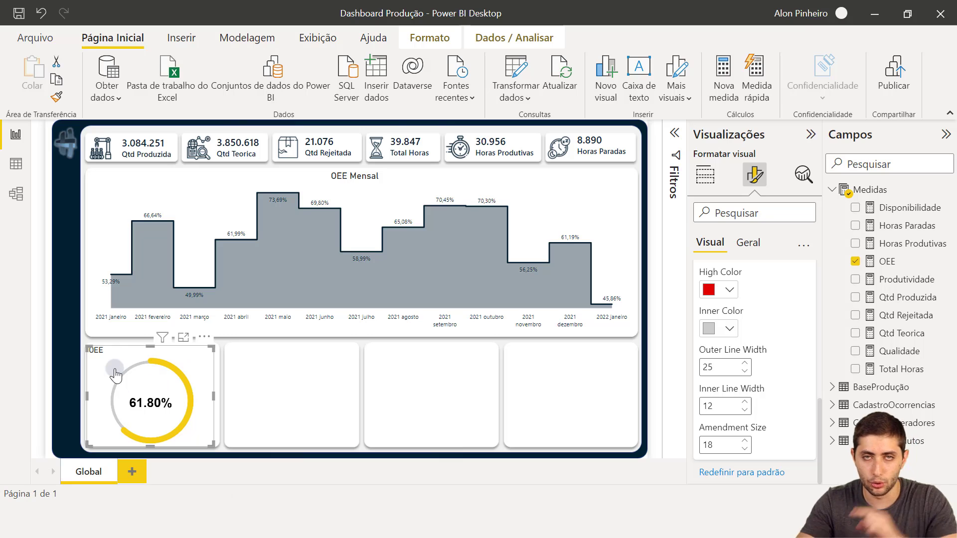
Lower the OEE circle gauge's Amendment Size to 13 and deselect the gauge
left_click(697, 429)
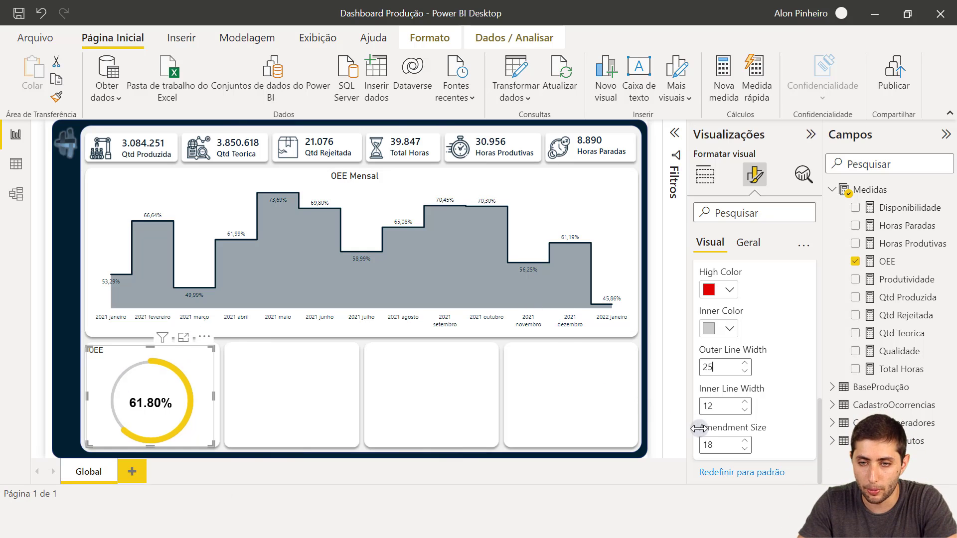
left_click(744, 448)
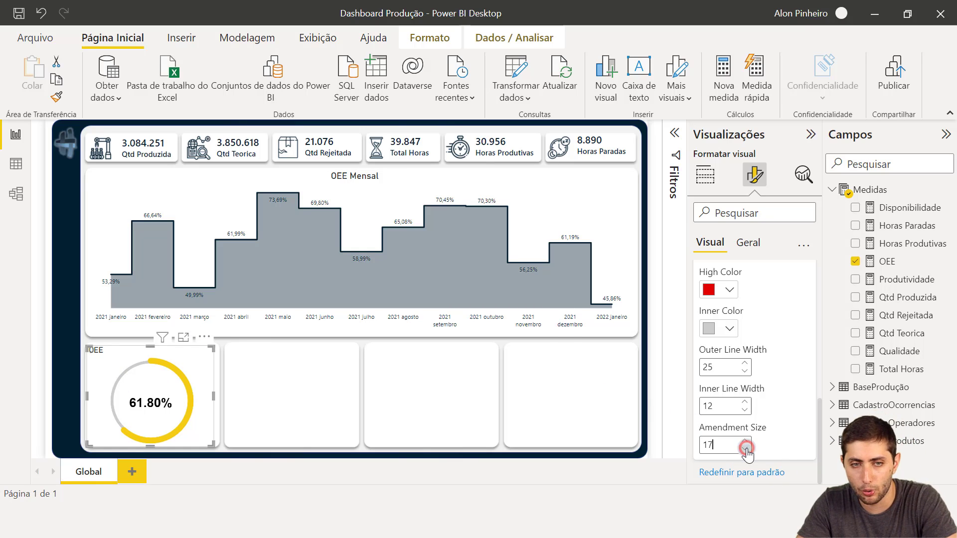
left_click(745, 450)
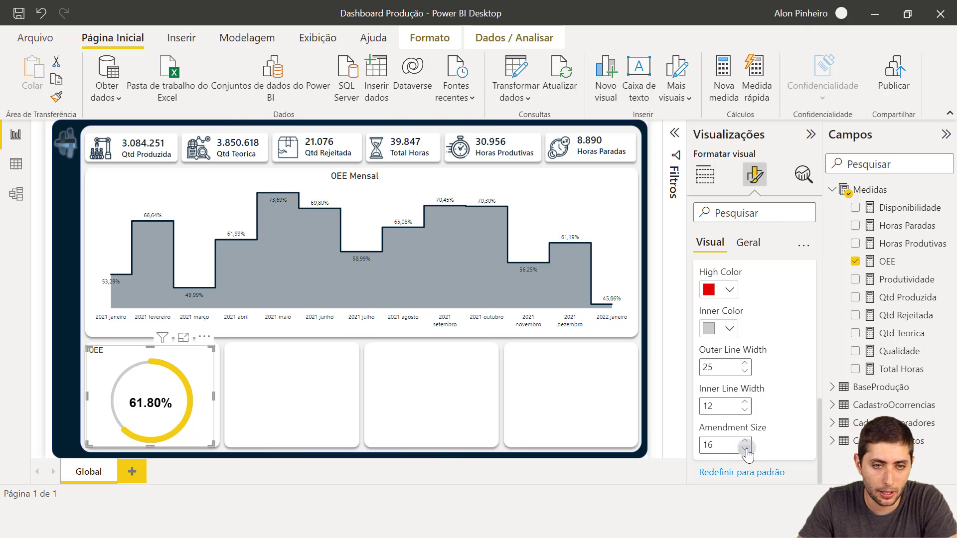
left_click(745, 450)
left_click(746, 450)
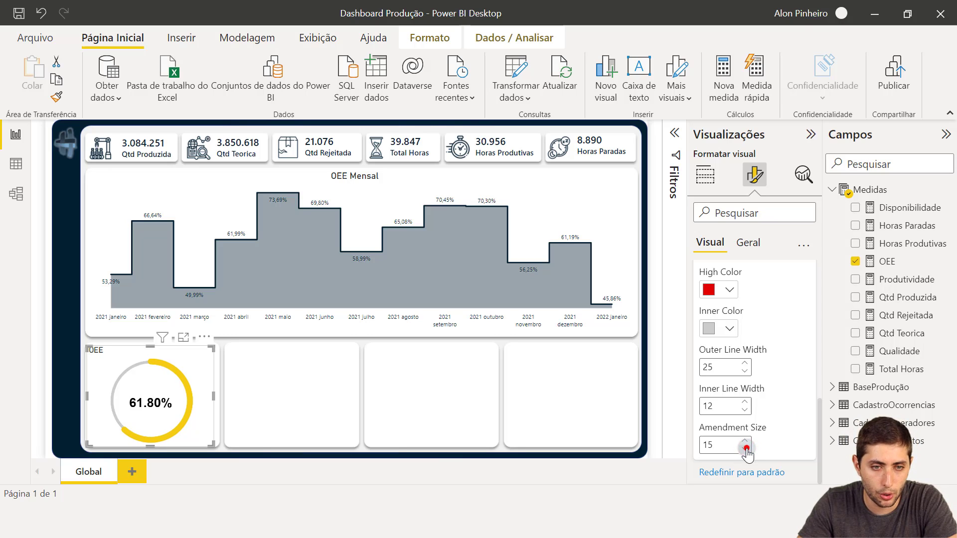
left_click(745, 450)
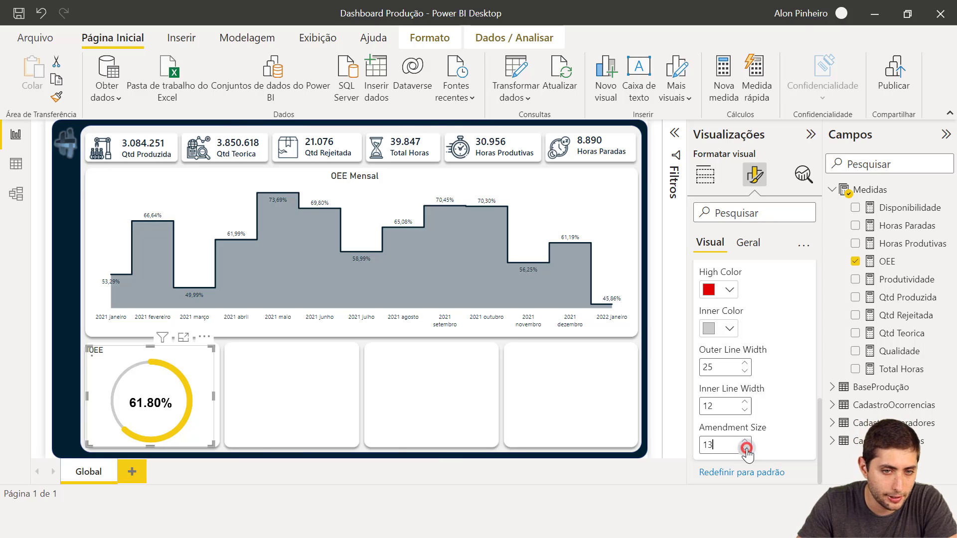
left_click(306, 423)
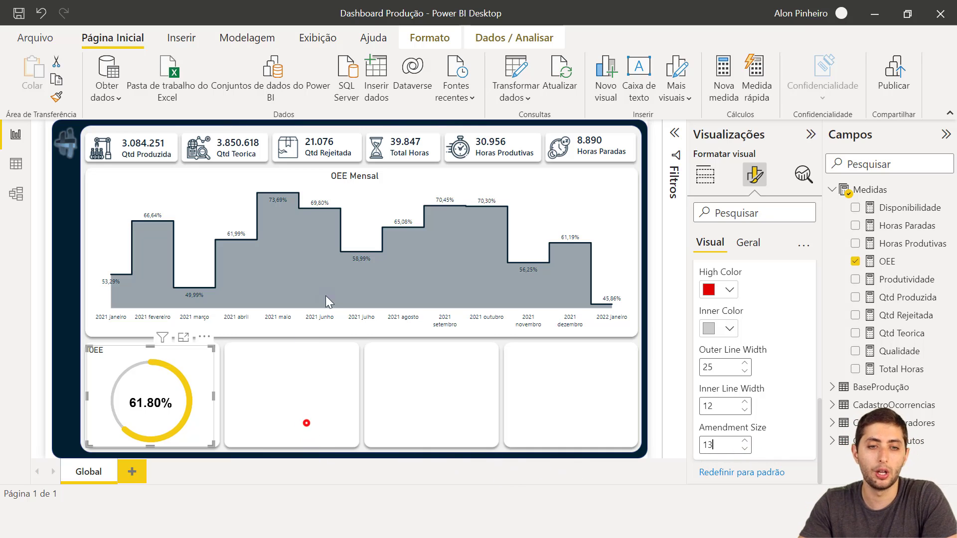
left_click(351, 324)
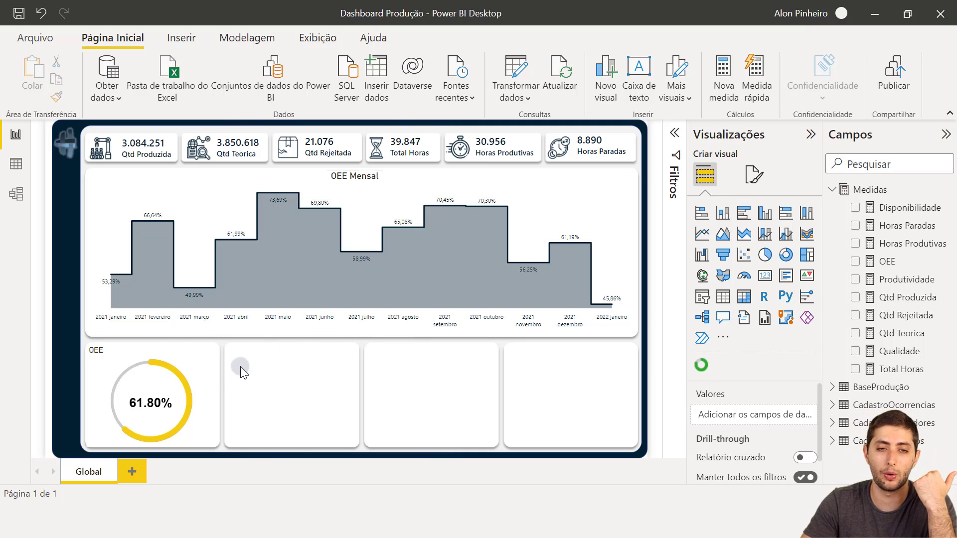
Centre the title of the OEE circle gauge horizontally
left_click(201, 381)
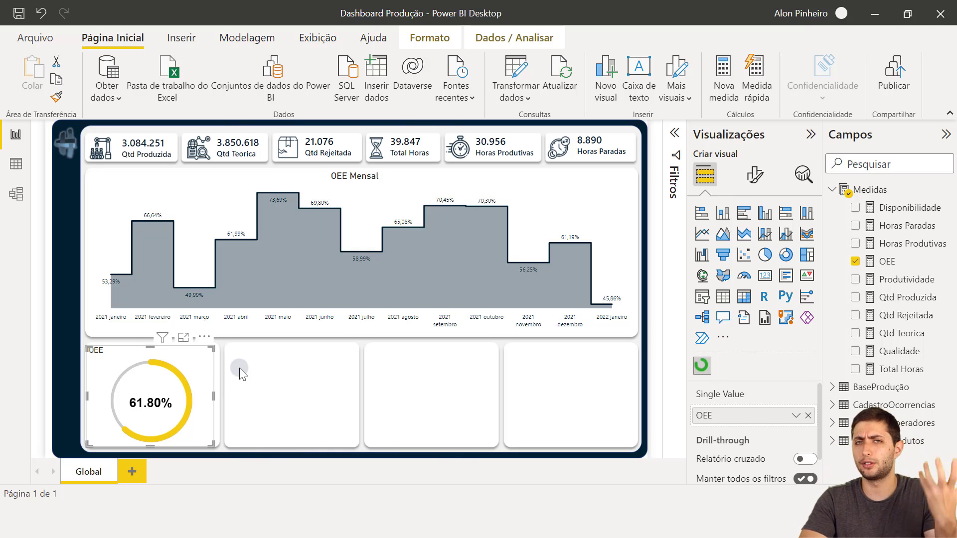
left_click(199, 377)
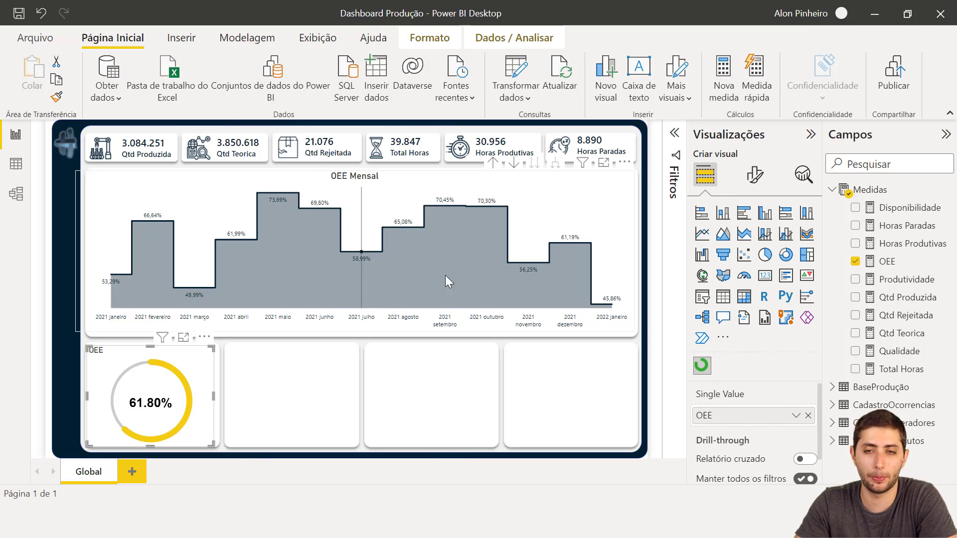
left_click(755, 175)
left_click(747, 242)
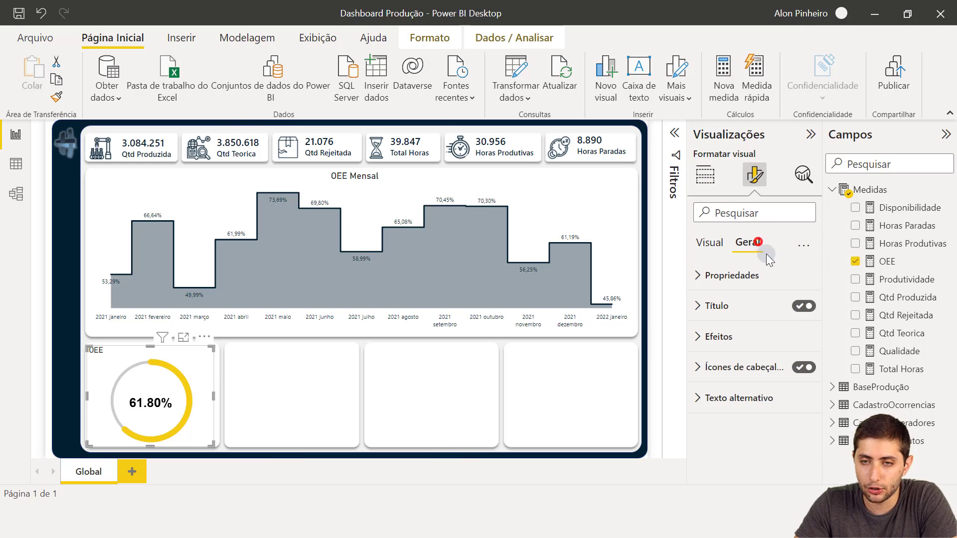
left_click(698, 306)
scroll(746, 342, "down", 5)
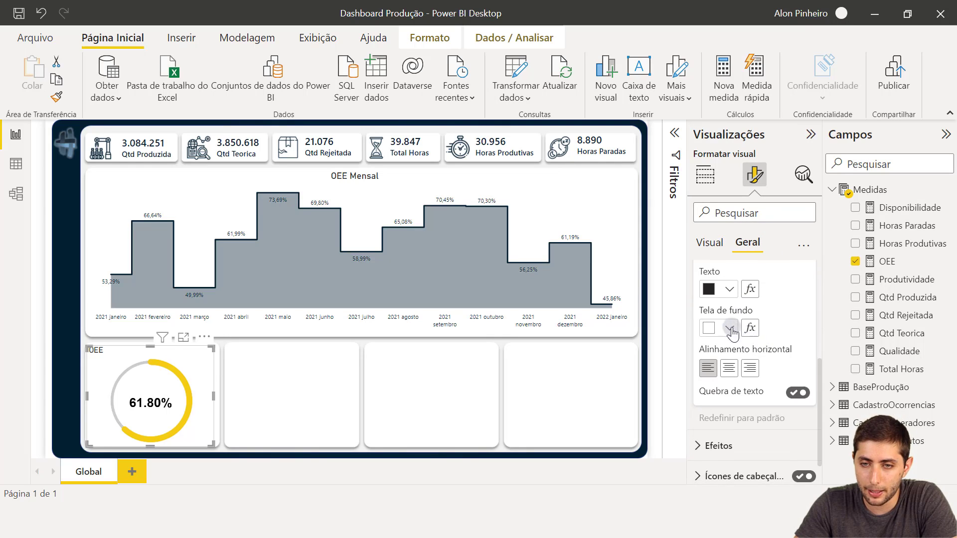
left_click(729, 369)
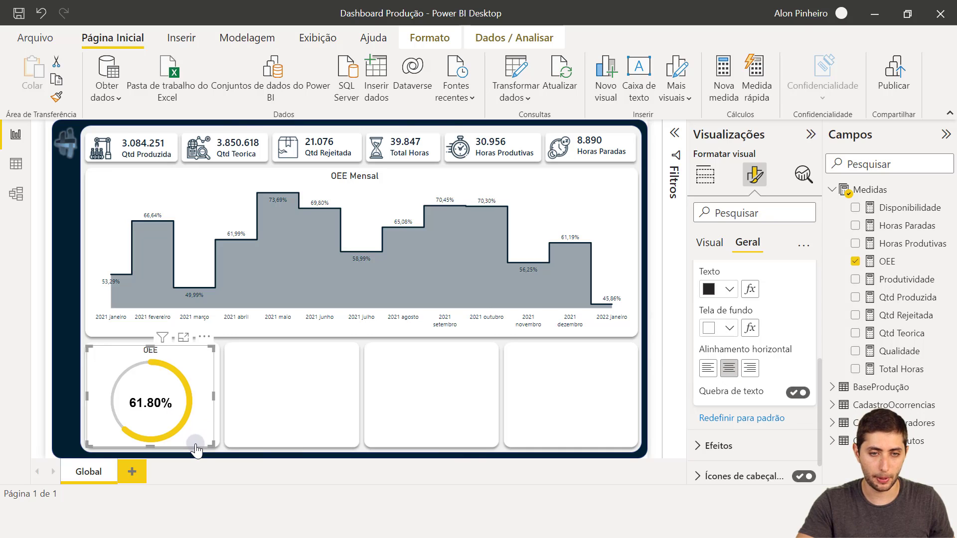
Duplicate the OEE circle gauge and place the copy in the empty second card beside it
key("ctrl+c")
key("ctrl+v")
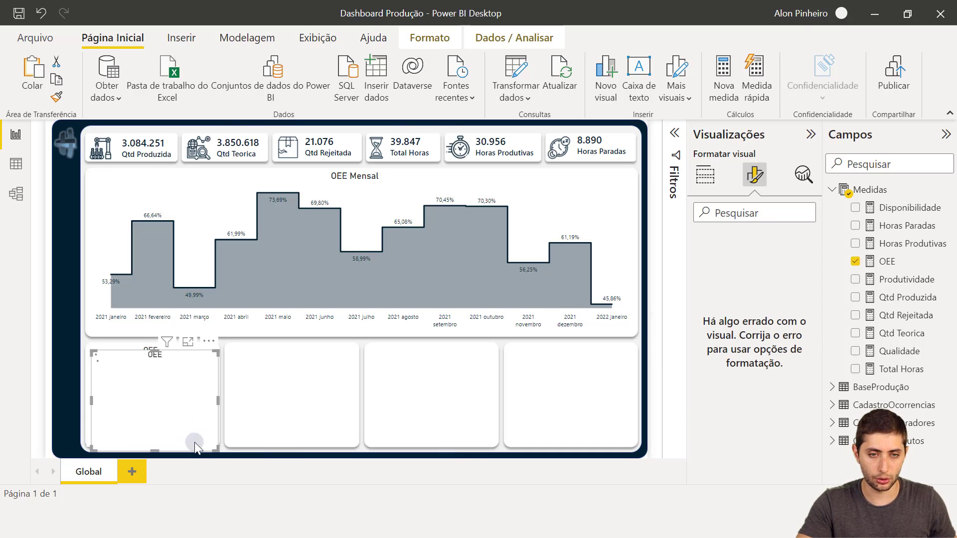
left_click(182, 432)
left_click_drag(209, 371, 223, 374)
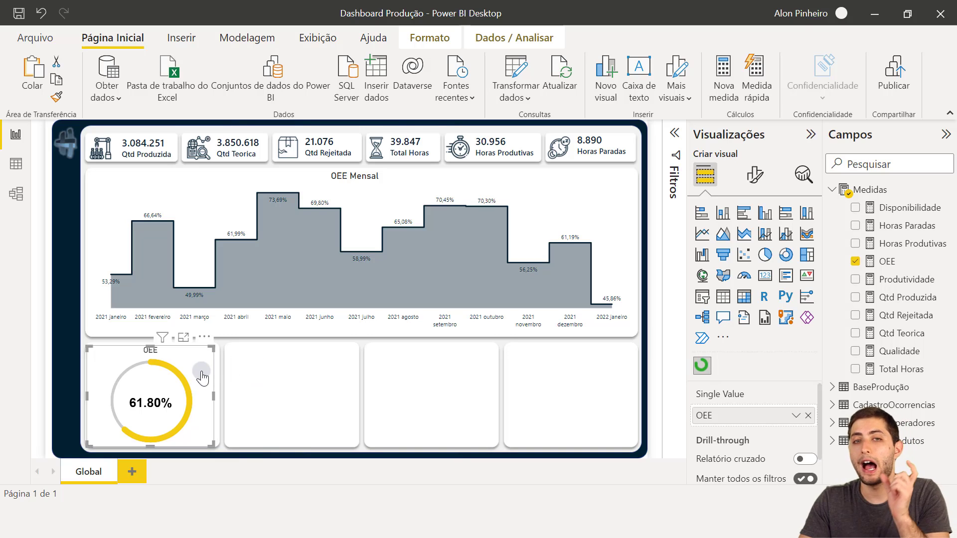
left_click(174, 386)
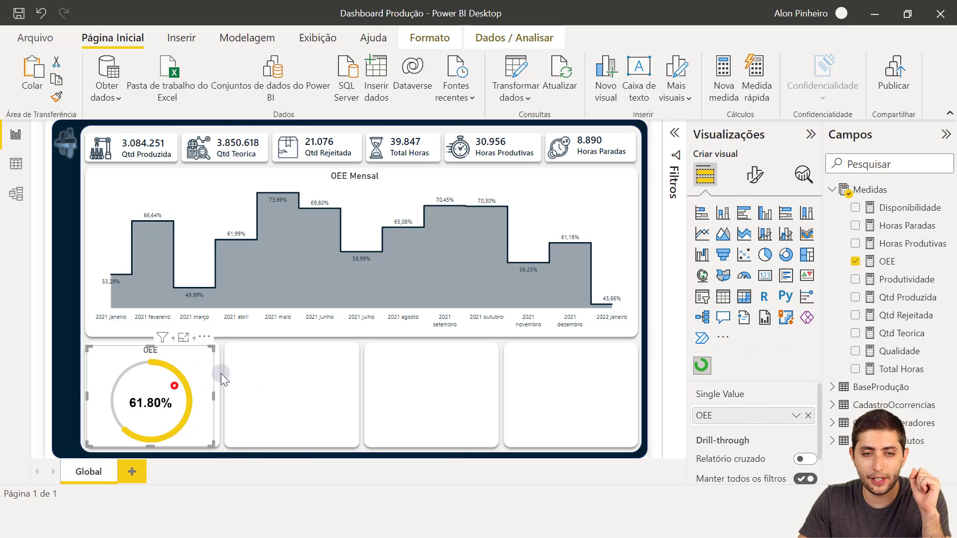
left_click(144, 396)
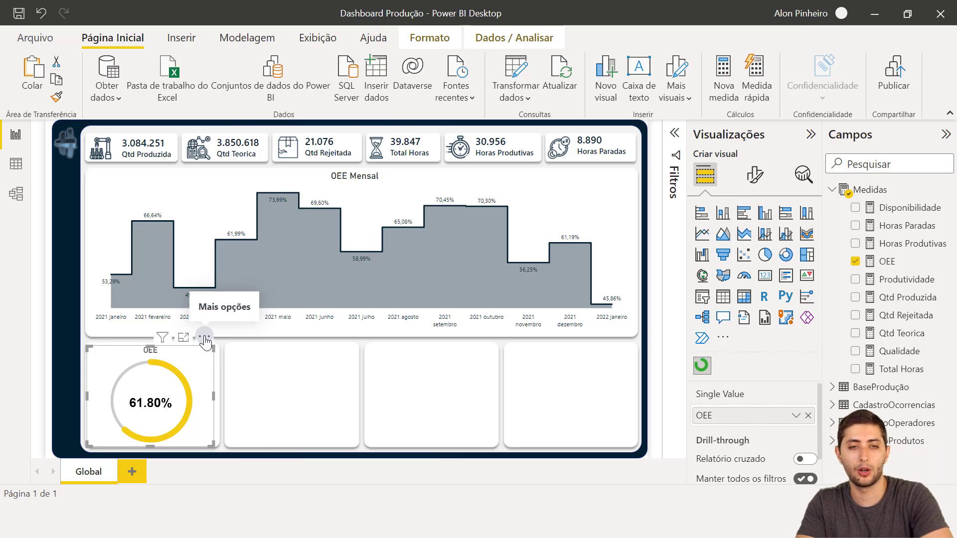
left_click_drag(205, 341, 348, 334)
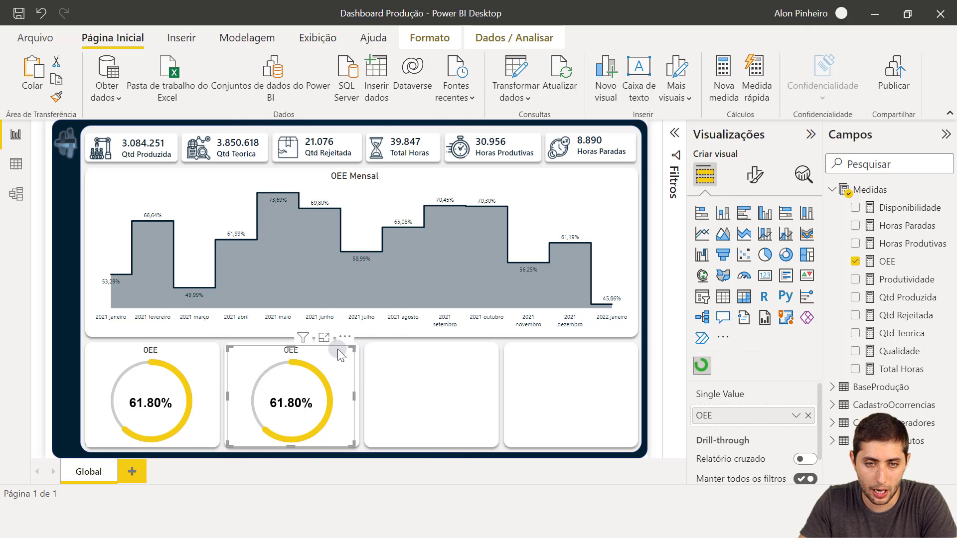
Paste two more copies of the OEE circle gauge and place them in the third and fourth cards
key("ctrl+v")
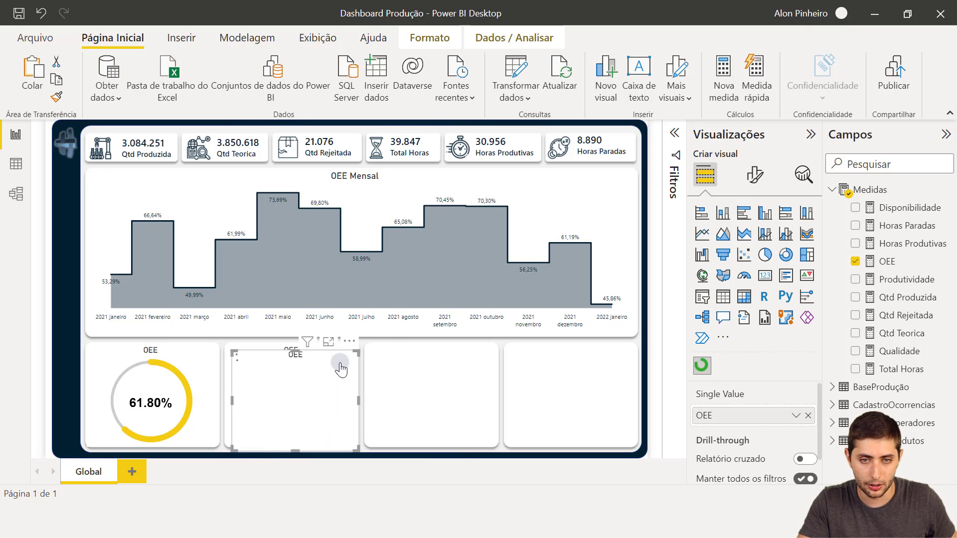
left_click_drag(349, 344, 484, 334)
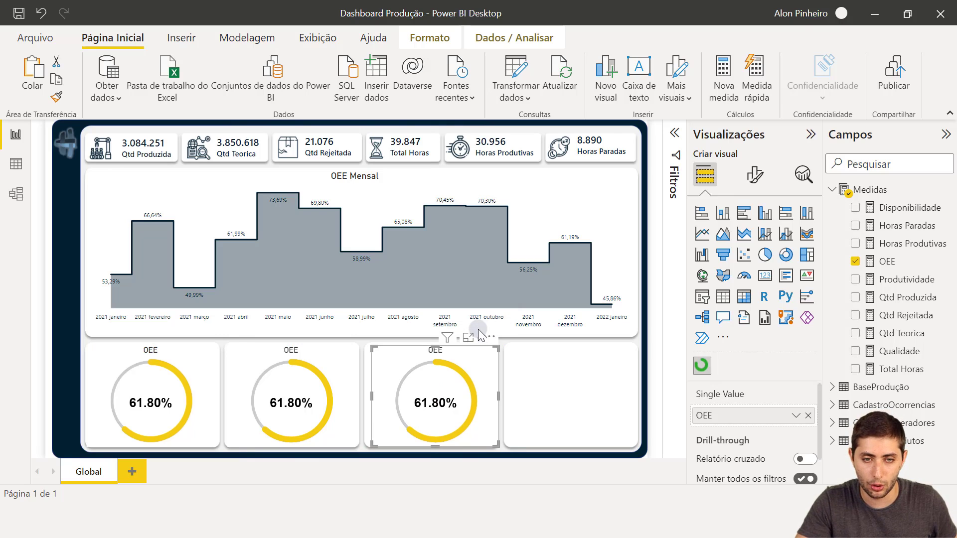
left_click(518, 368)
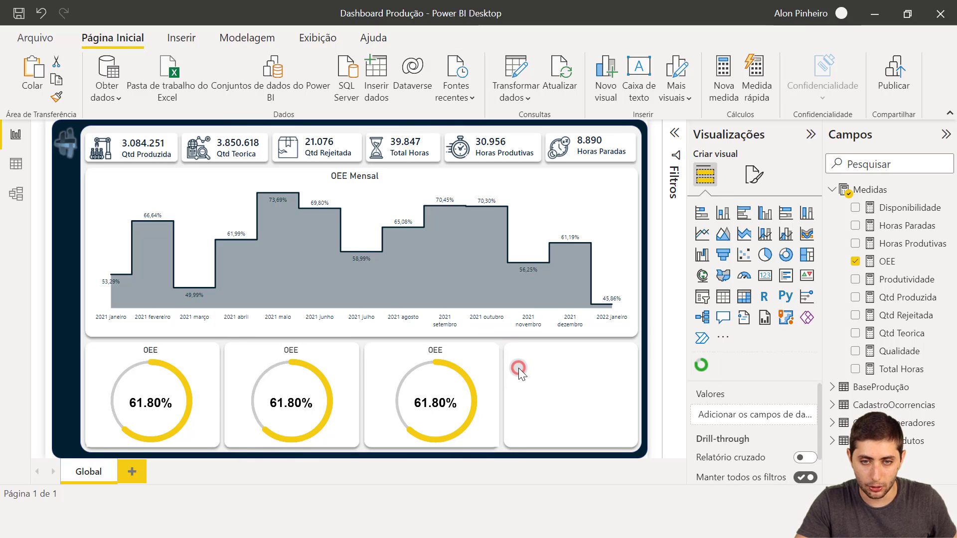
key("ctrl+v")
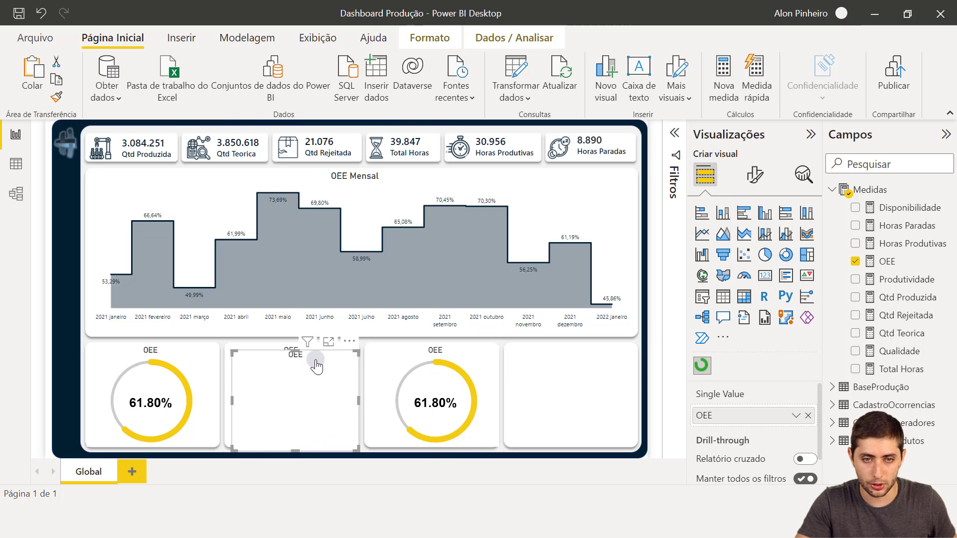
left_click_drag(307, 354, 585, 347)
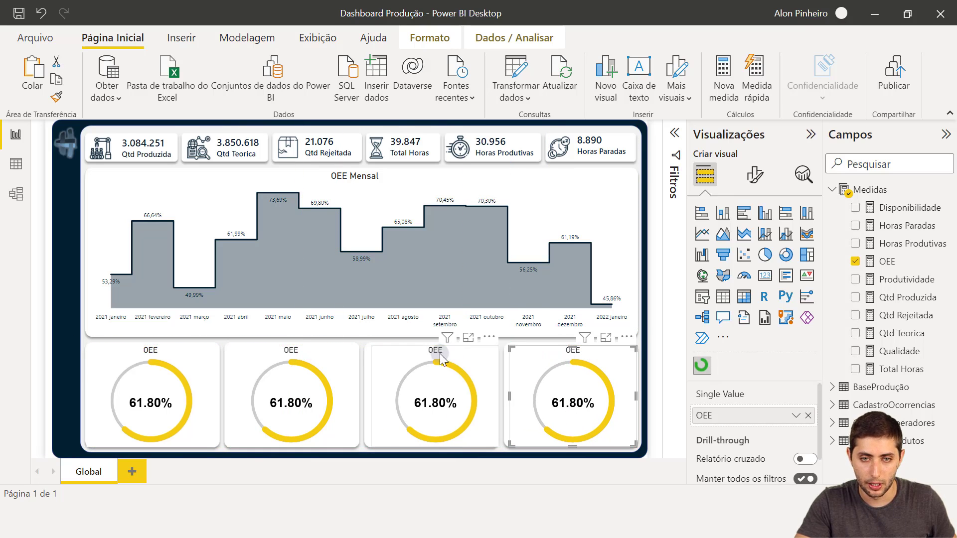
Shift the third and fourth circle gauges slightly to centre them within their cards
left_click_drag(399, 352, 398, 347)
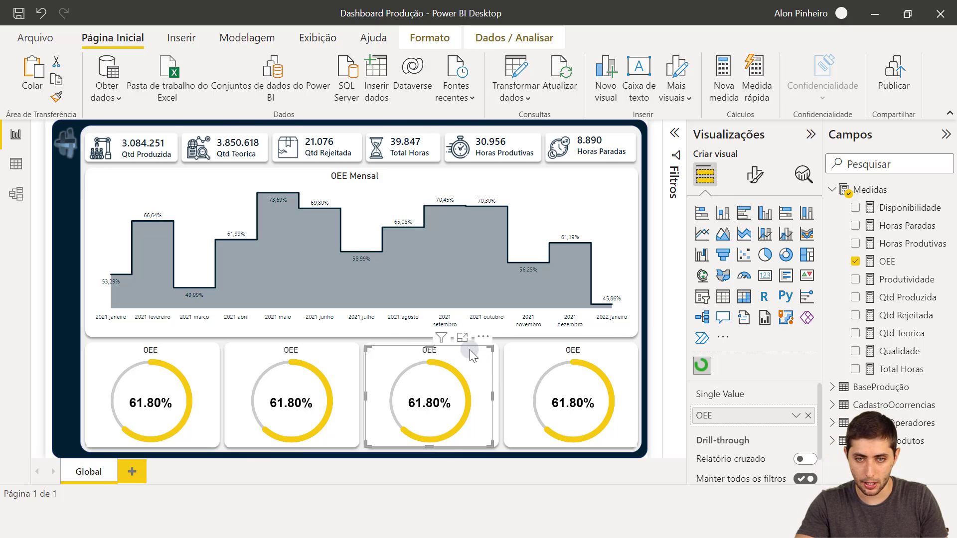
left_click(519, 354)
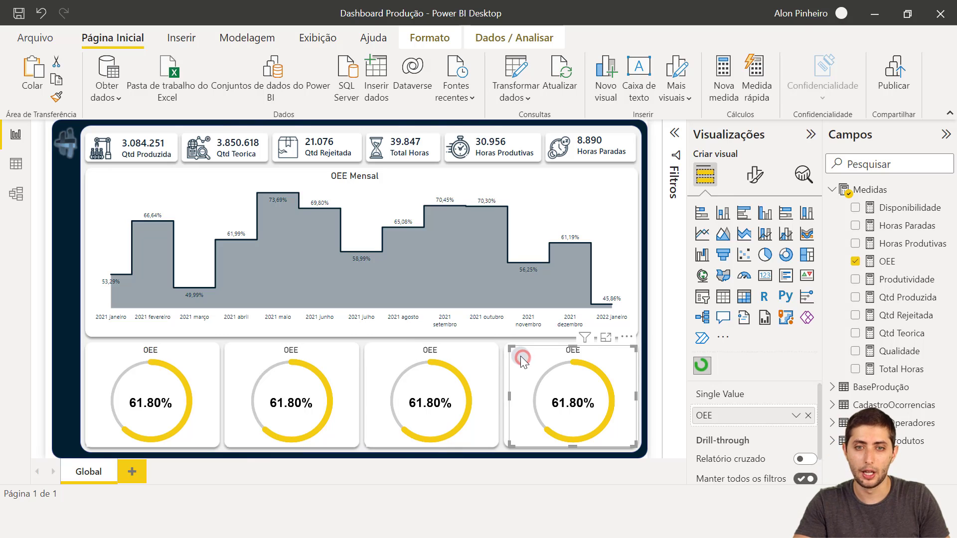
left_click_drag(519, 353, 517, 352)
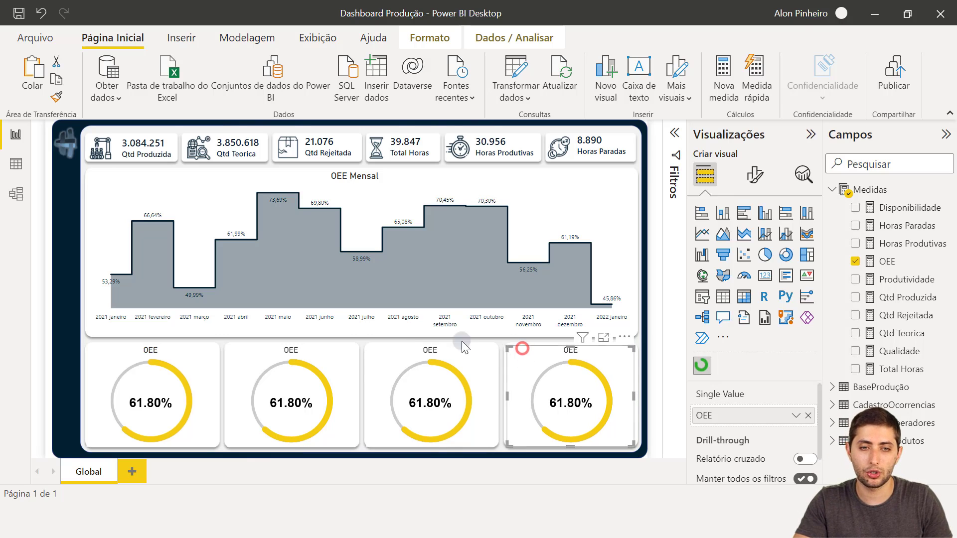
Replace the OEE measure in the second circle gauge with the Disponibilidade measure
left_click(297, 360)
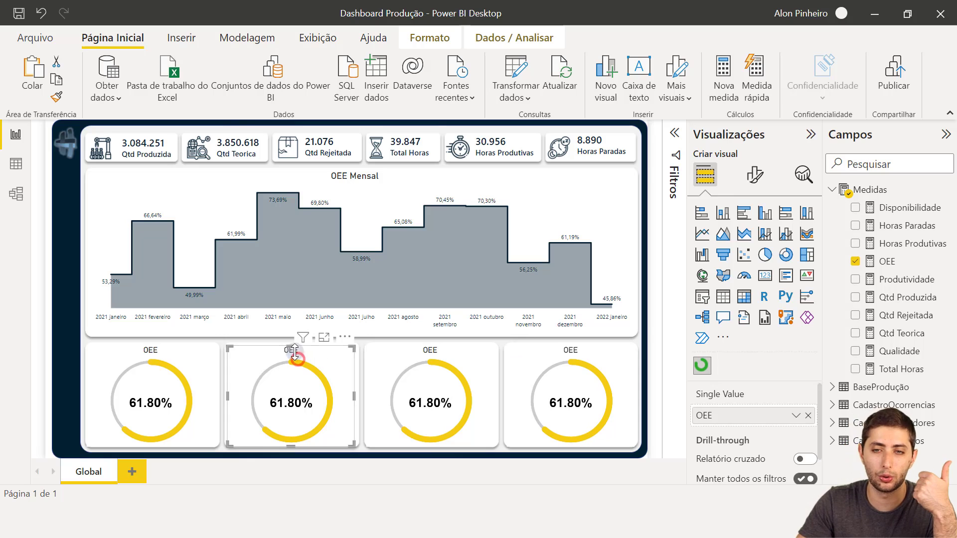
left_click(853, 261)
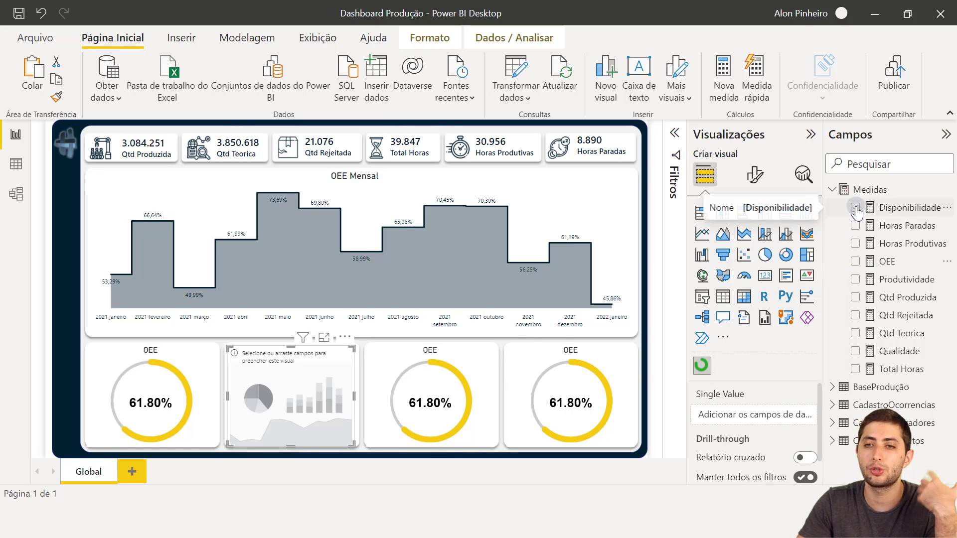
left_click(855, 207)
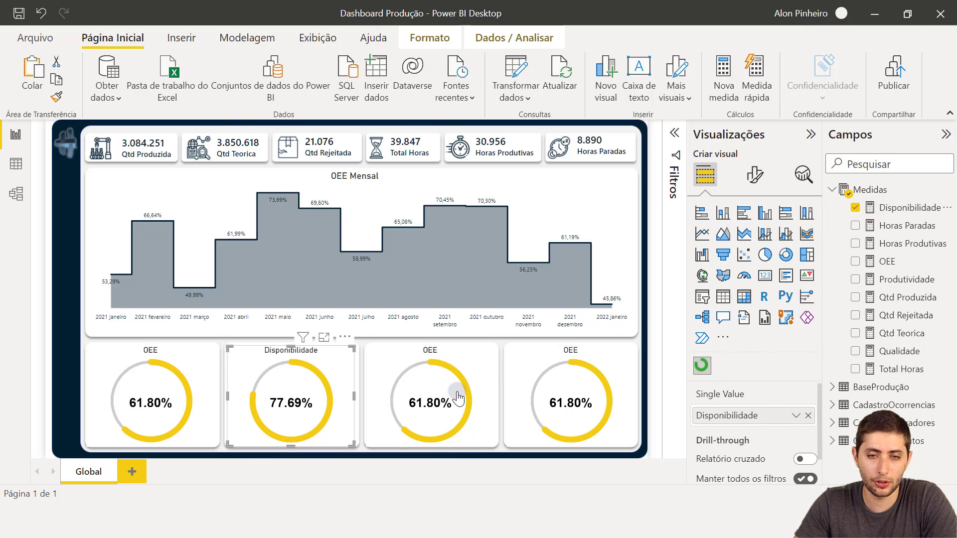
Replace the OEE measure in the third circle gauge with the Produtividade measure
left_click(474, 355)
left_click(855, 261)
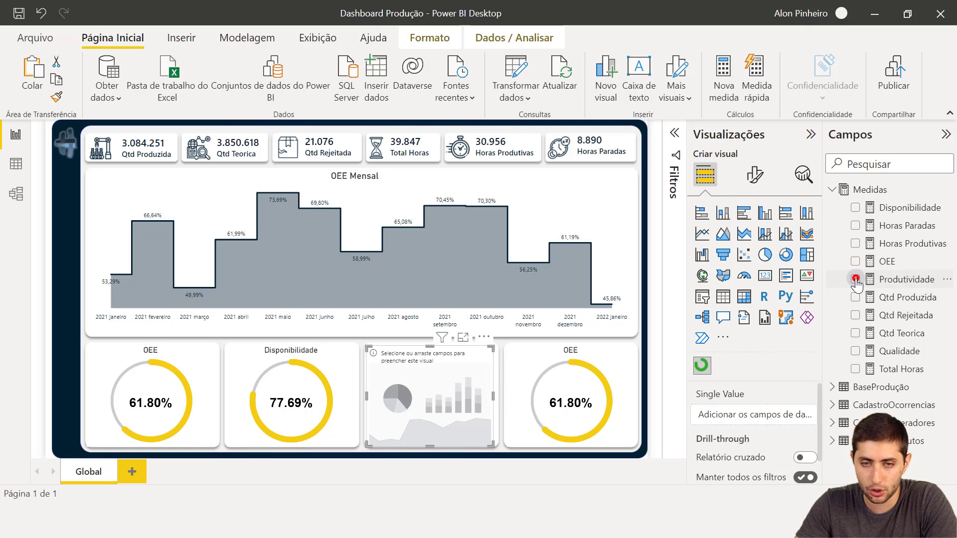
left_click(855, 280)
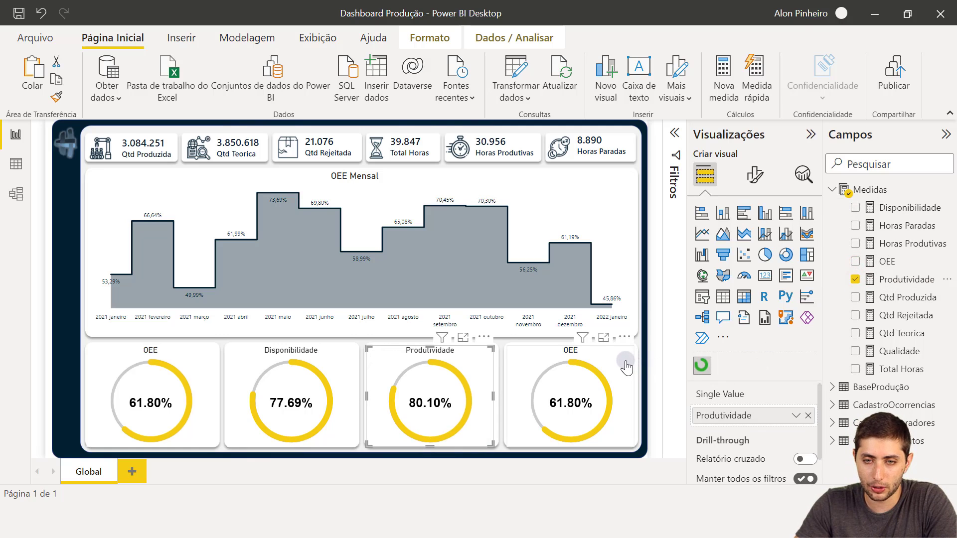
Replace the OEE measure in the fourth circle gauge with the Qualidade measure and deselect the visual
left_click(626, 367)
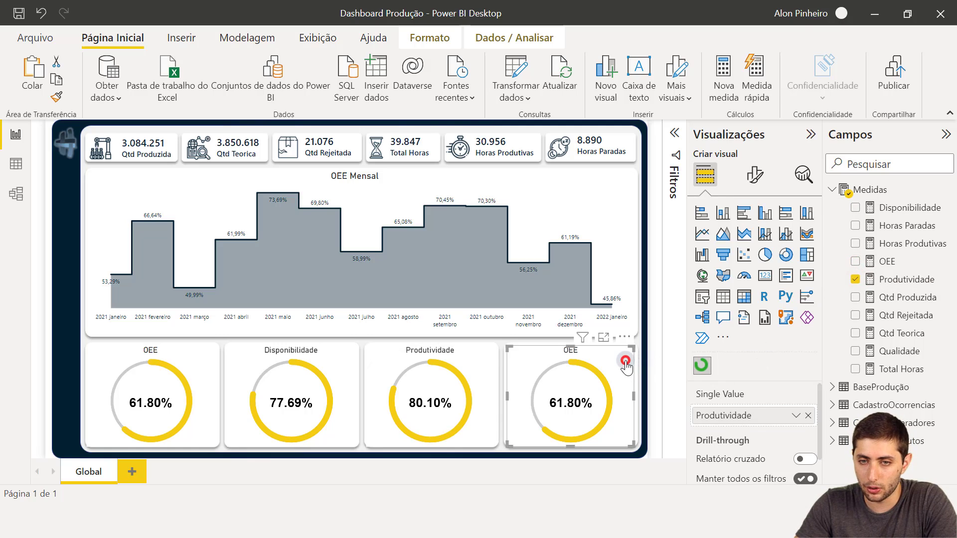
left_click(853, 261)
left_click(855, 351)
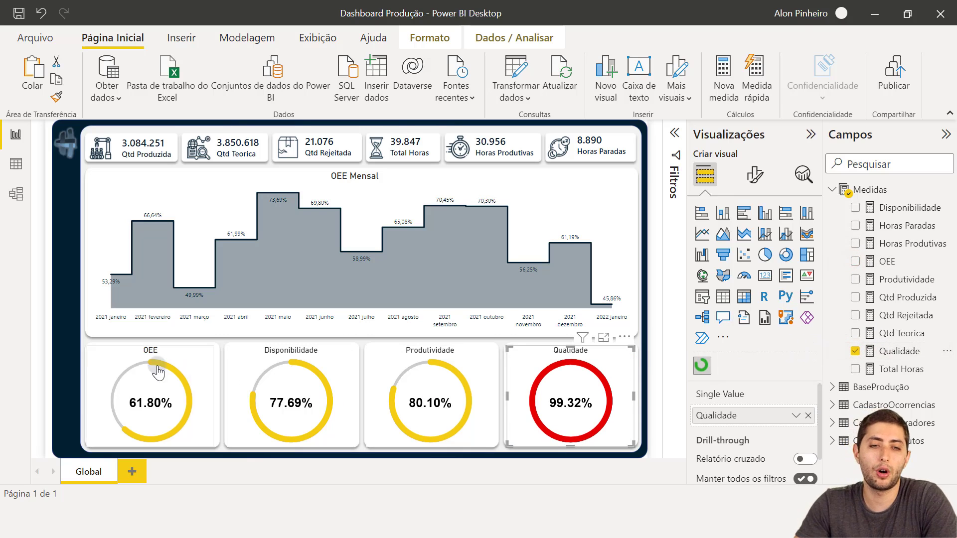
left_click(66, 362)
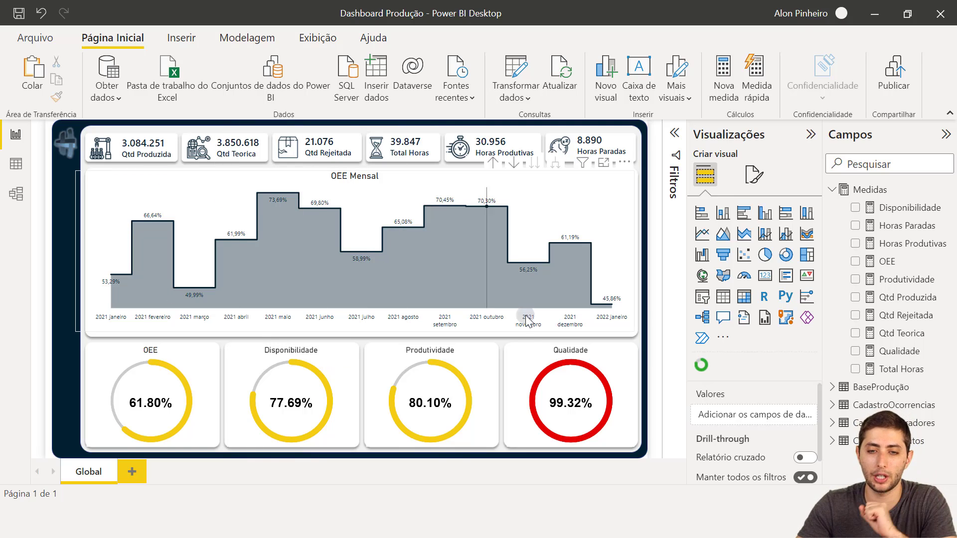
Copy the colour code #032030 from Cores.txt in Notepad and return to the Power BI dashboard
left_click(561, 520)
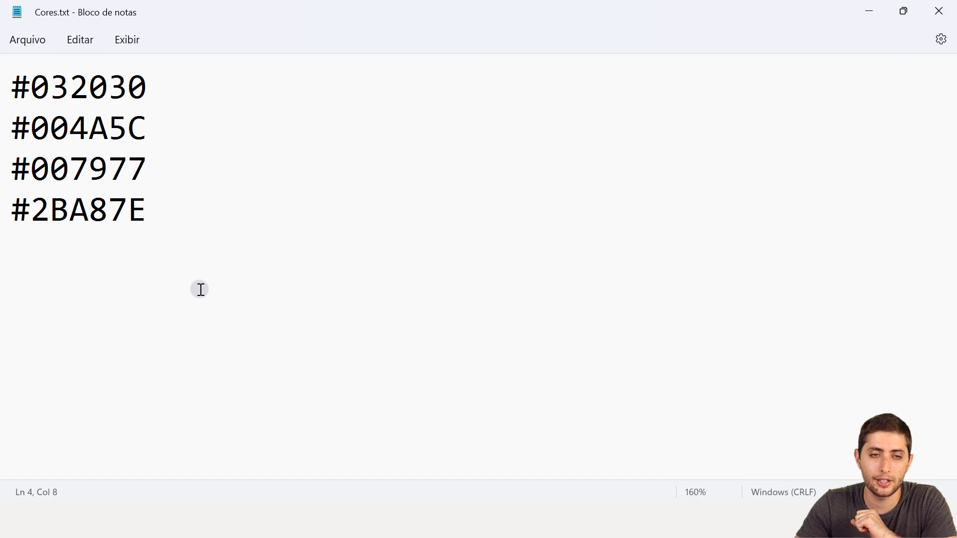
double_click(147, 100)
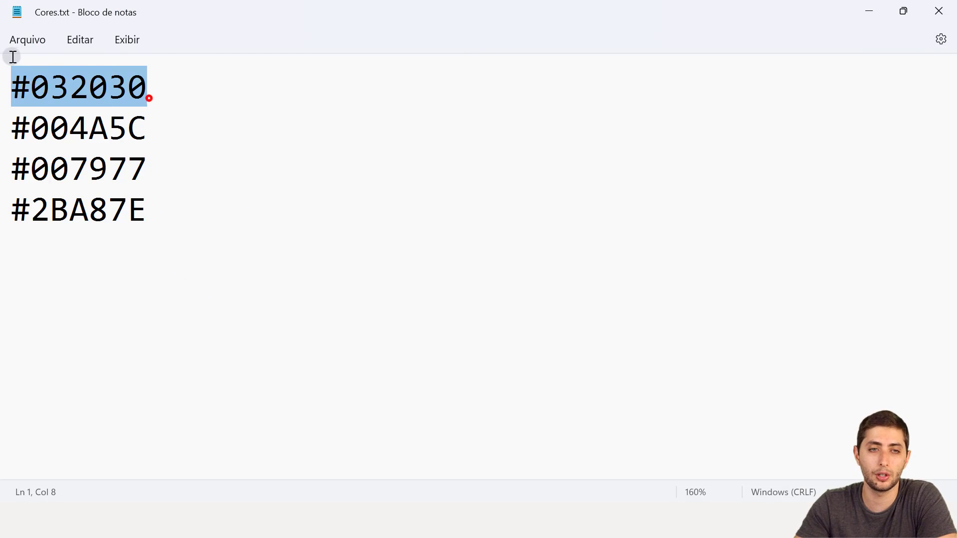
double_click(146, 126)
left_click_drag(148, 168, 10, 169)
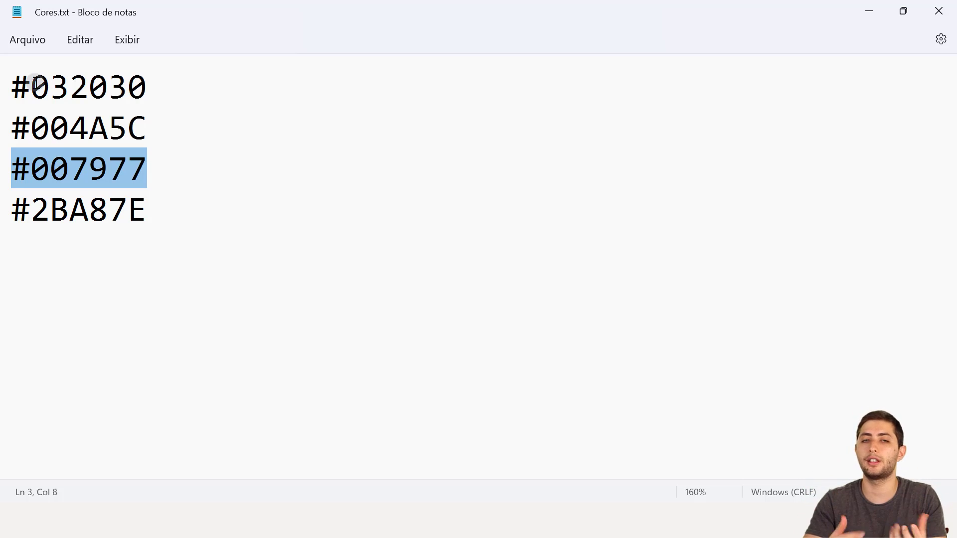
left_click_drag(148, 86, 7, 91)
key("ctrl+c")
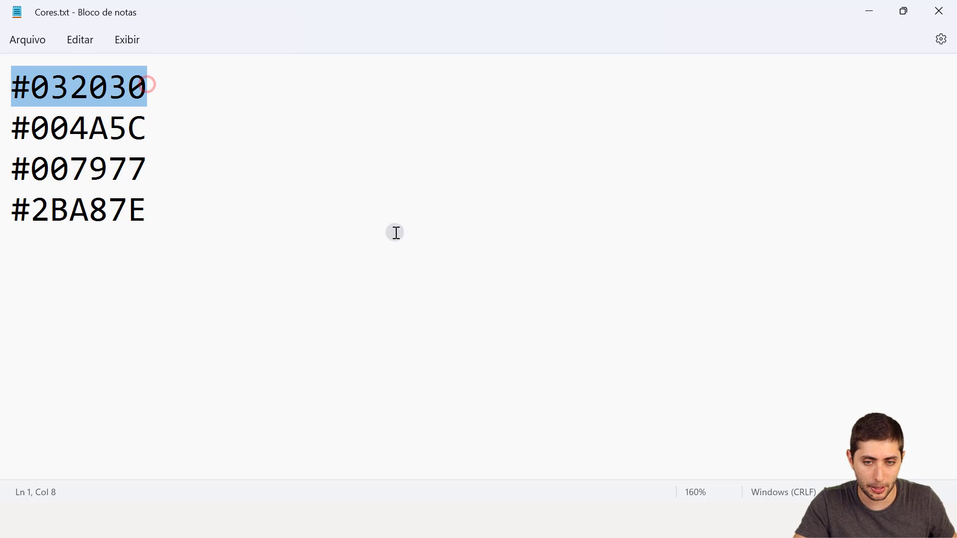
left_click(448, 522)
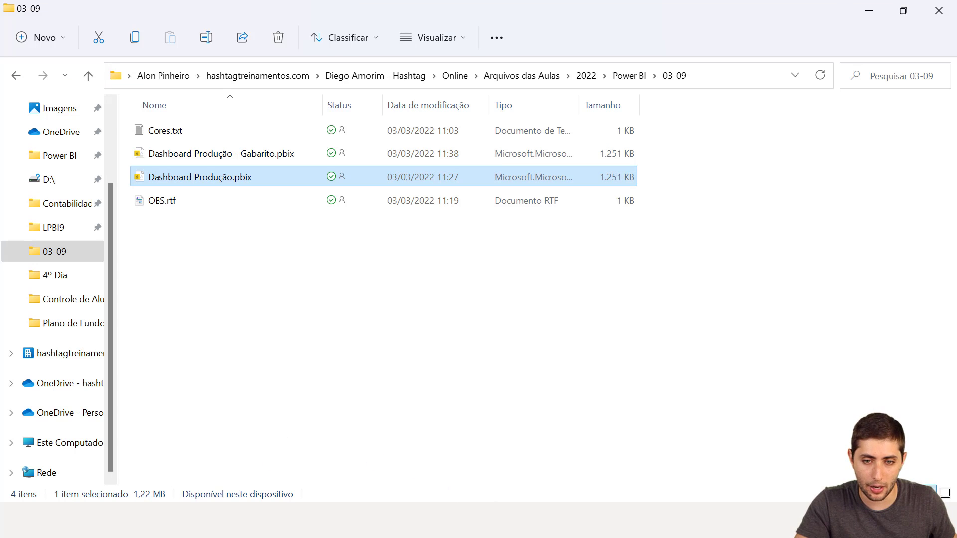
left_click(499, 522)
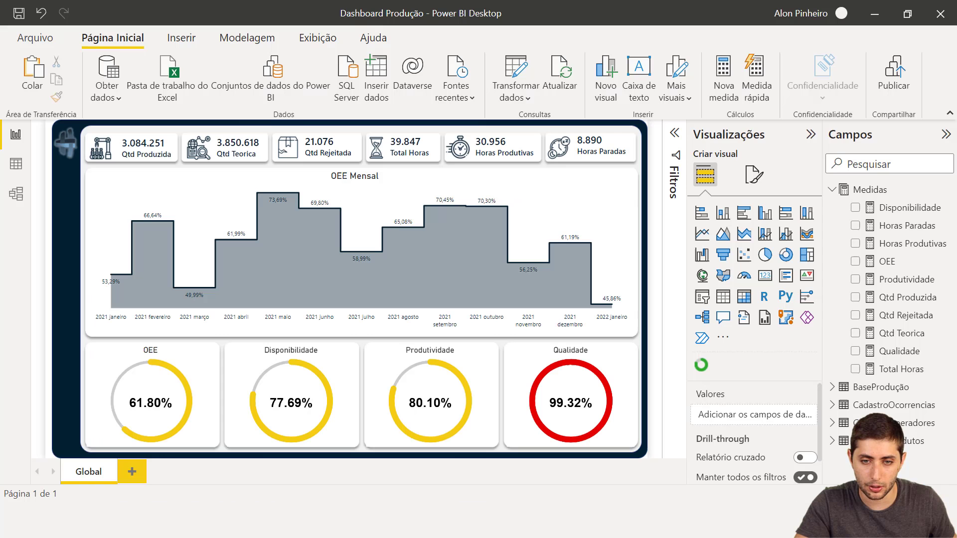
Set the Max Threshold of the OEE circle gauge to 80 in its visual formatting
left_click(160, 359)
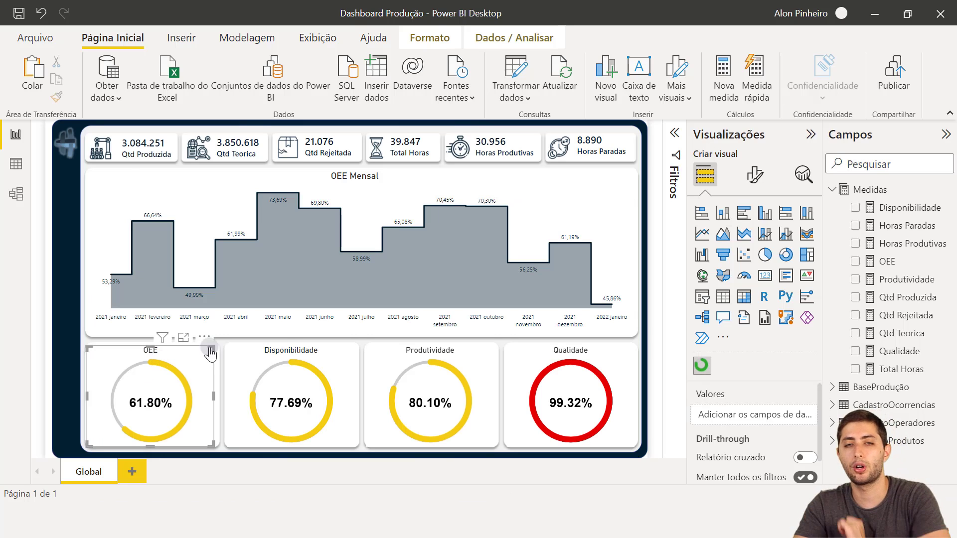
left_click(759, 180)
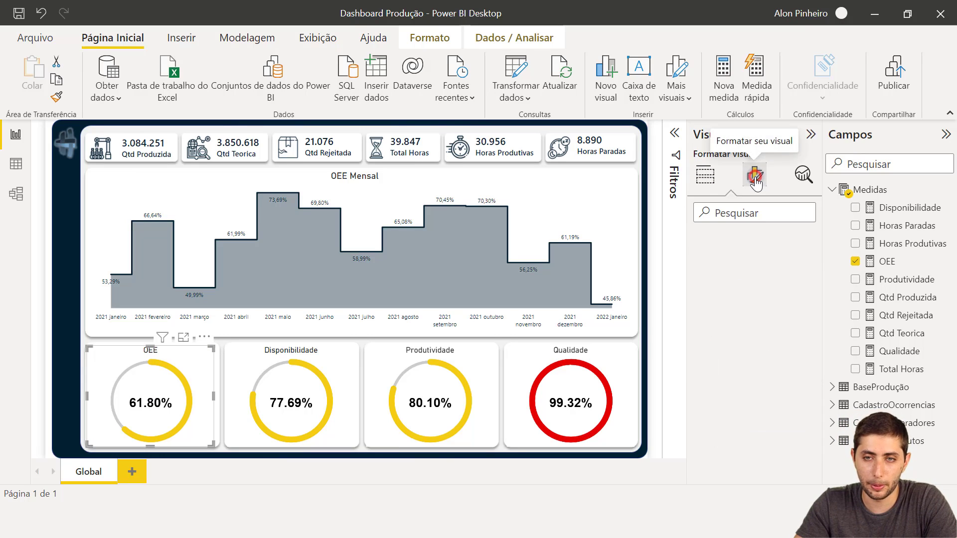
left_click(754, 248)
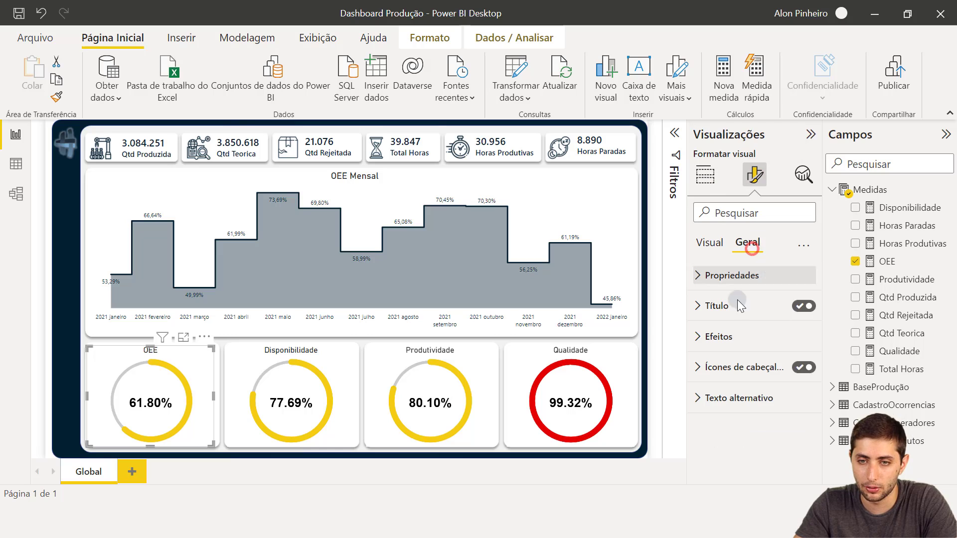
left_click(711, 242)
left_click(709, 275)
scroll(755, 344, "down", 5)
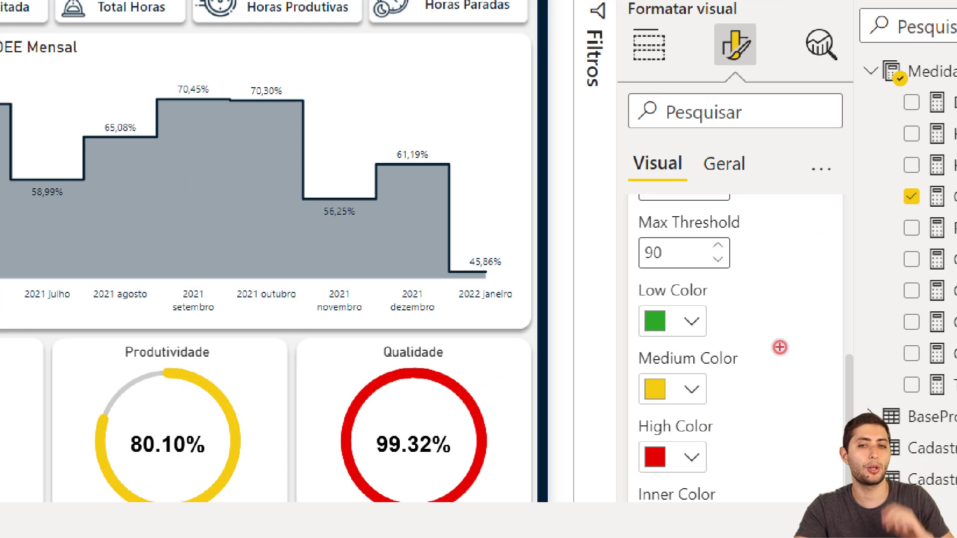
mouse_move(624, 274)
left_mouse_down()
mouse_move(651, 295)
mouse_move(786, 475)
left_mouse_up()
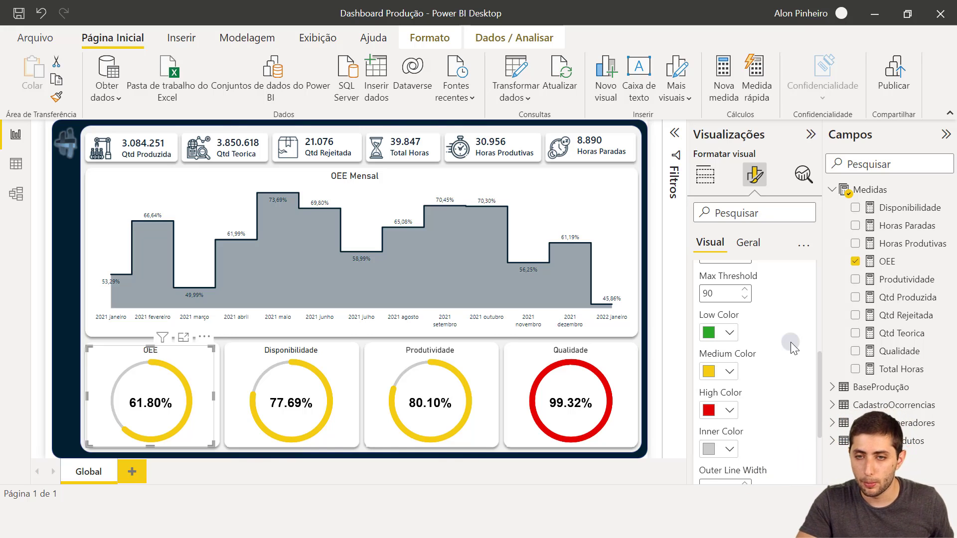
scroll(789, 324, "up", 1)
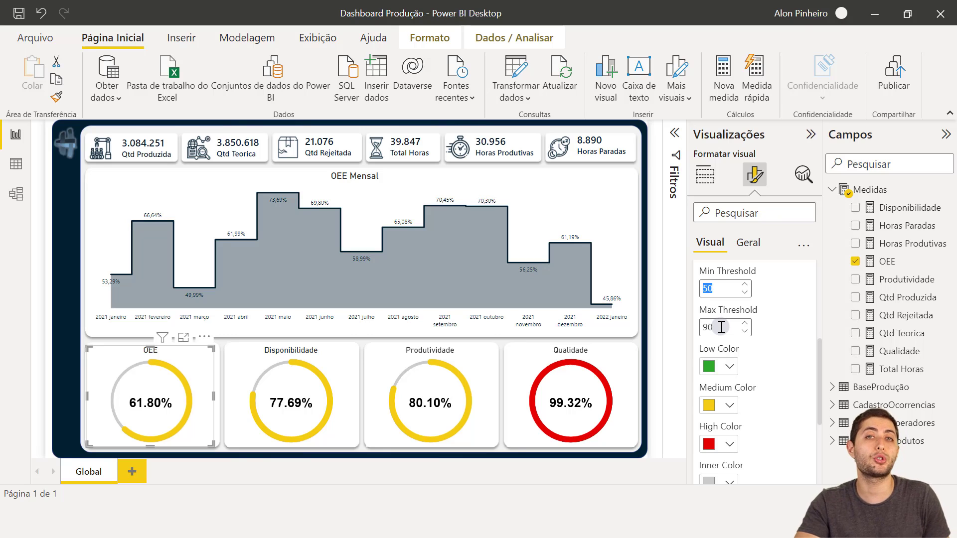
double_click(721, 327)
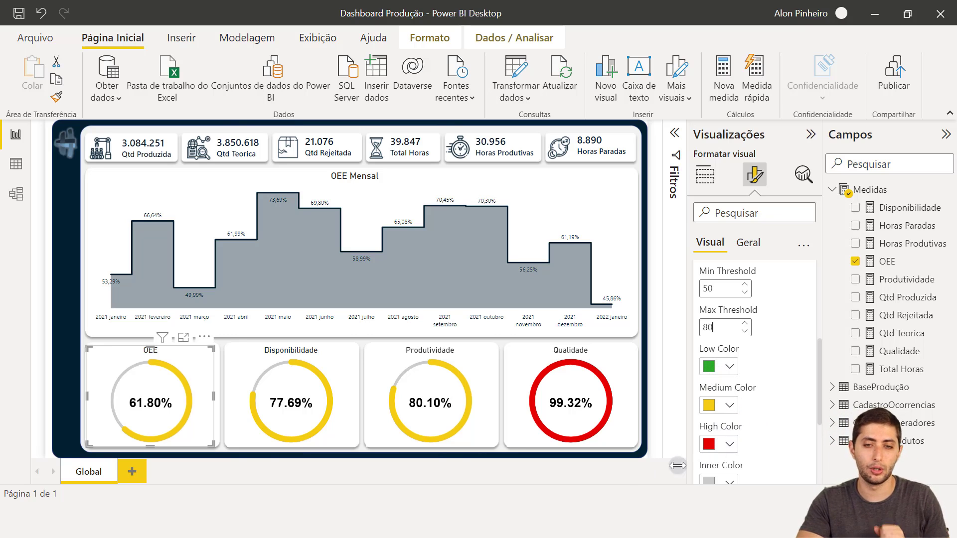
Check the colour list in Notepad, then set the OEE circle gauge's Medium Color to the copied code #032030 in Power BI
left_click(541, 519)
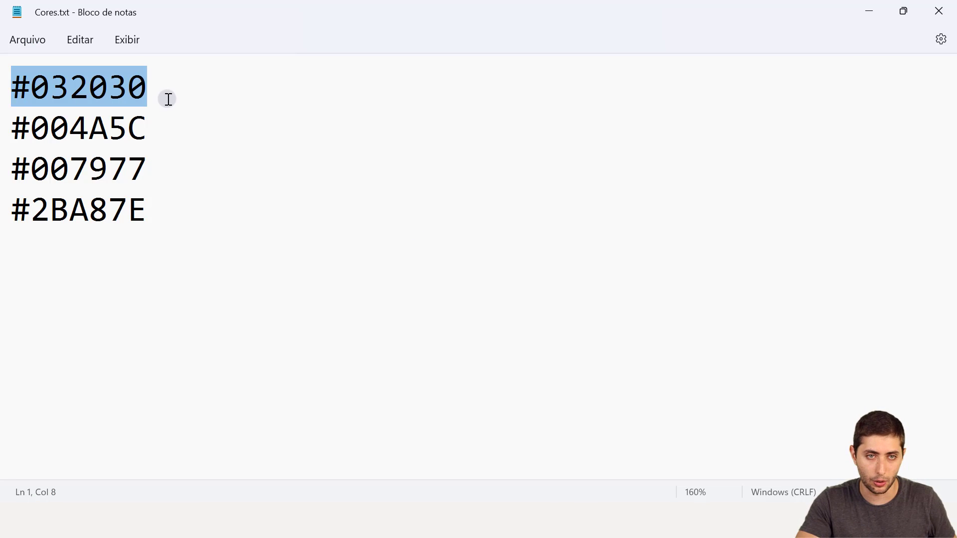
key("alt+Tab")
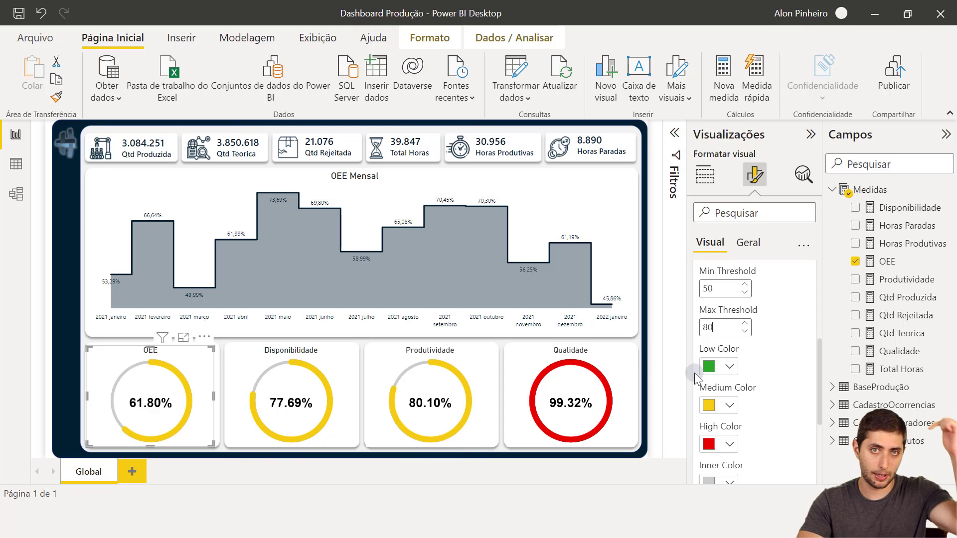
key("alt+Tab")
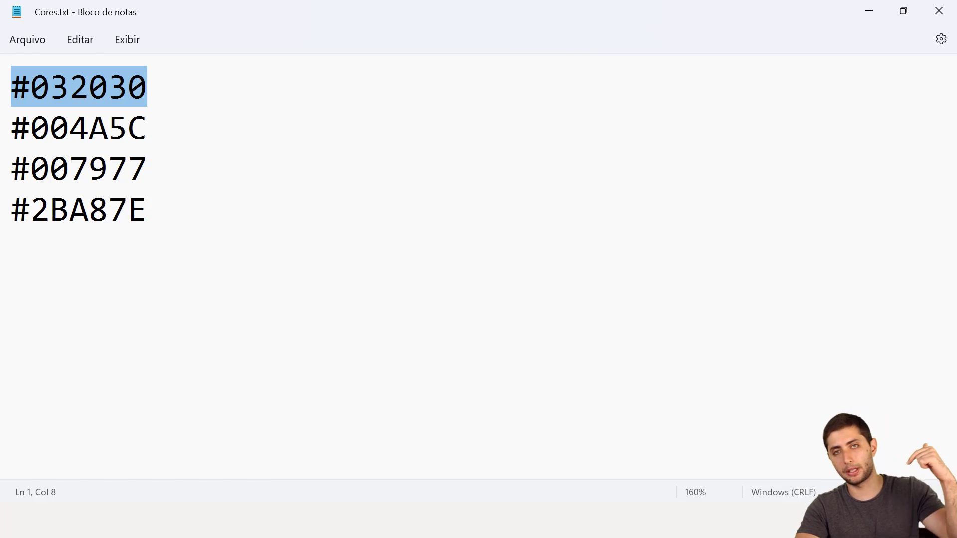
key("alt+Tab")
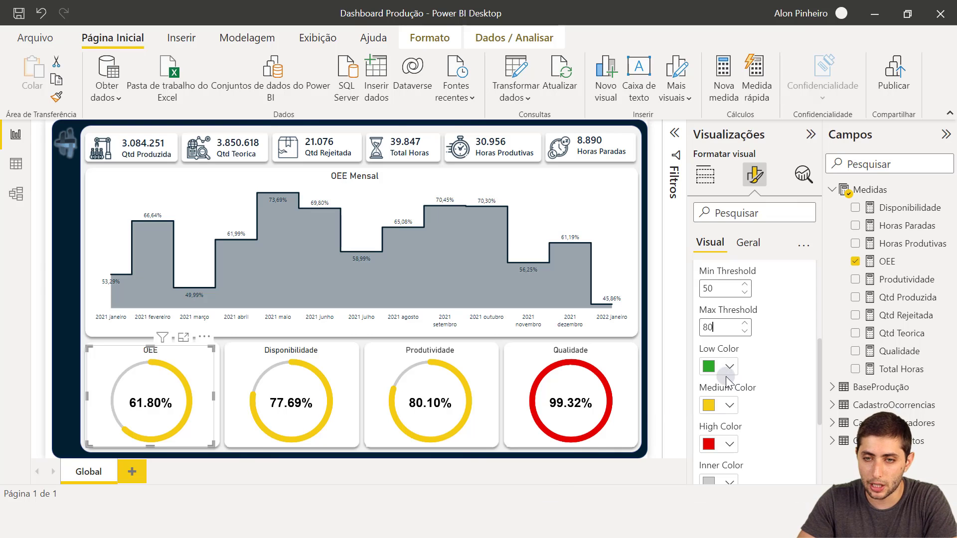
left_click(710, 405)
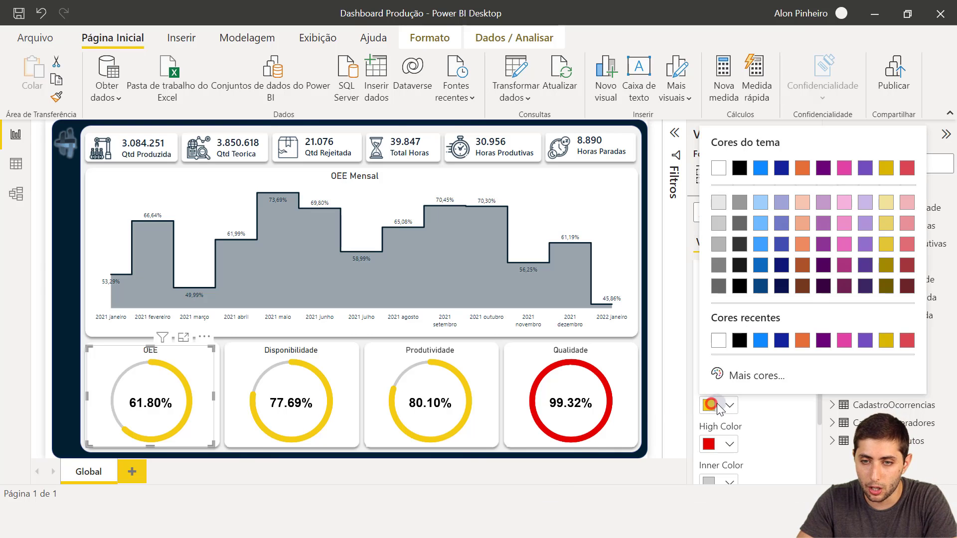
left_click(755, 382)
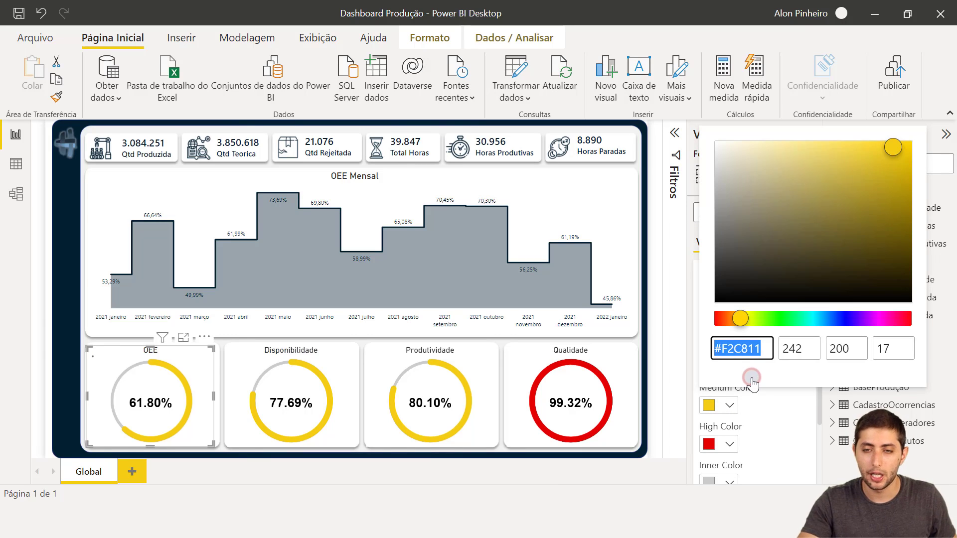
key("ctrl+v")
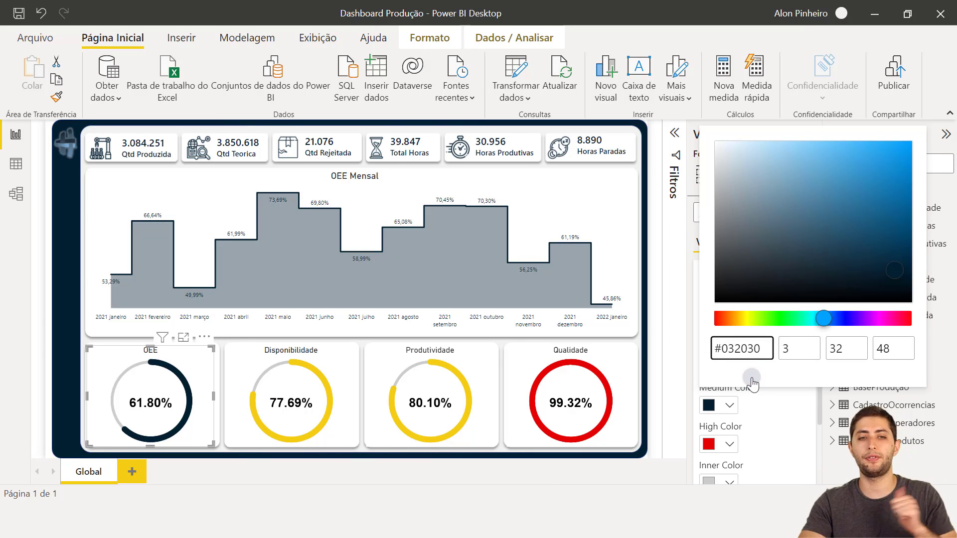
left_click(763, 435)
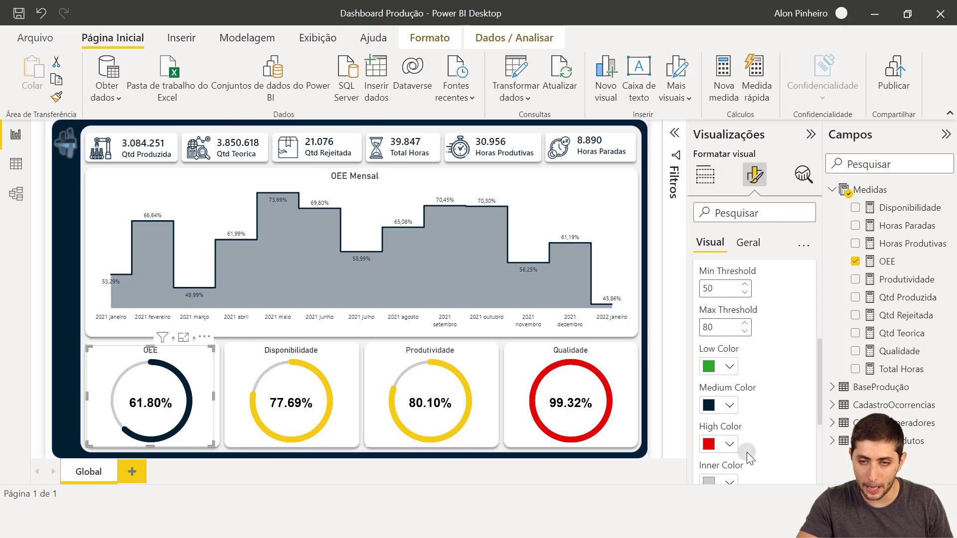
key("ctrl+2")
left_click_drag(694, 413, 761, 459)
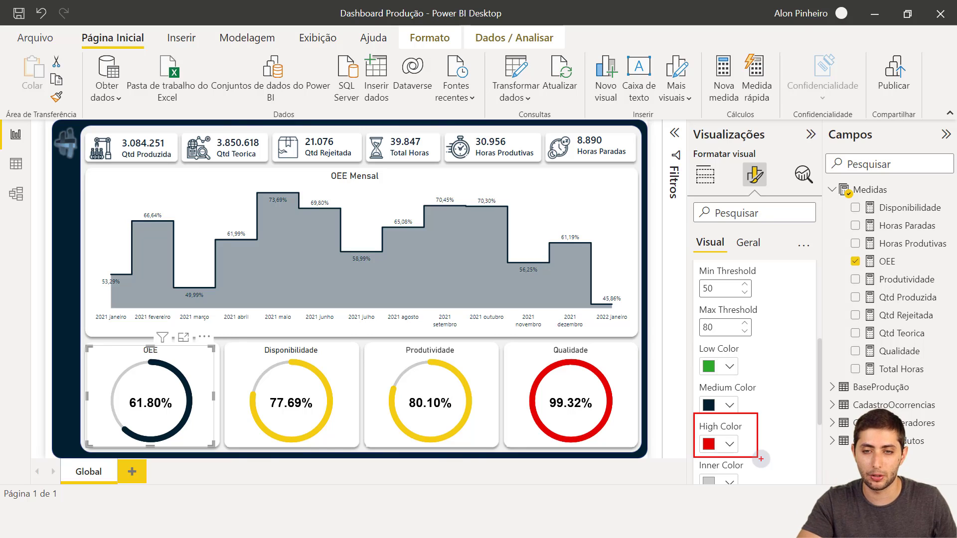
mouse_move(686, 299)
left_mouse_down()
mouse_move(782, 348)
mouse_move(786, 341)
left_mouse_up()
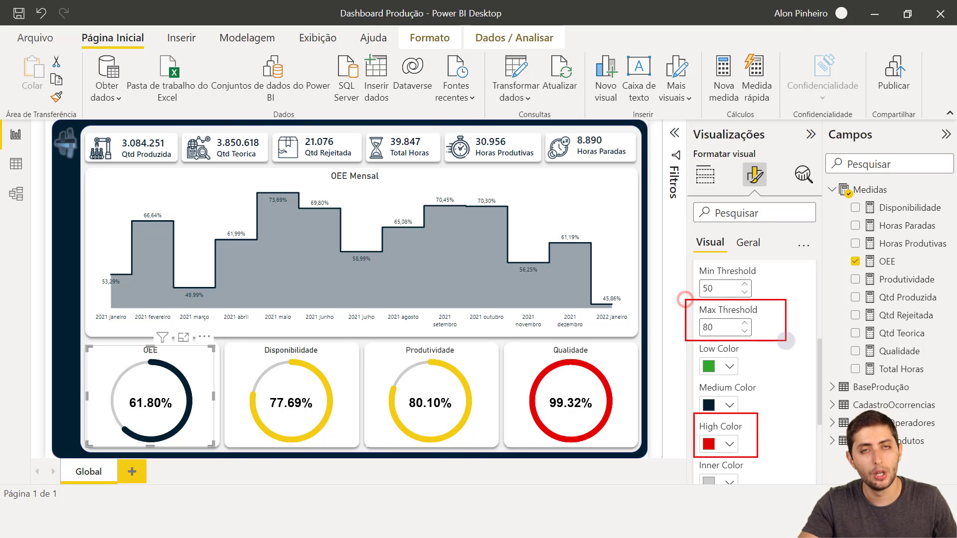
key("Escape")
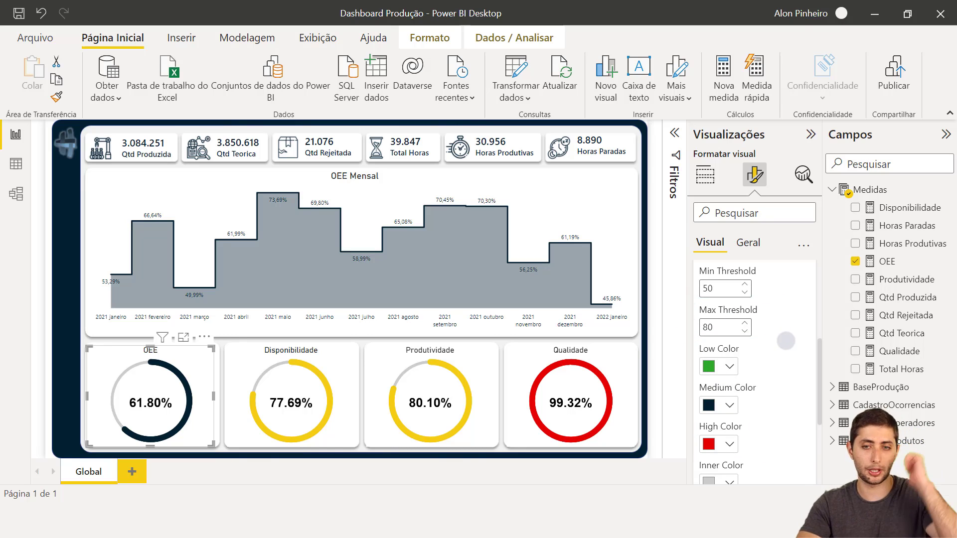
Set the OEE circle gauge's High Color to #032030 and its Low Color to the red base theme colour
left_click(717, 448)
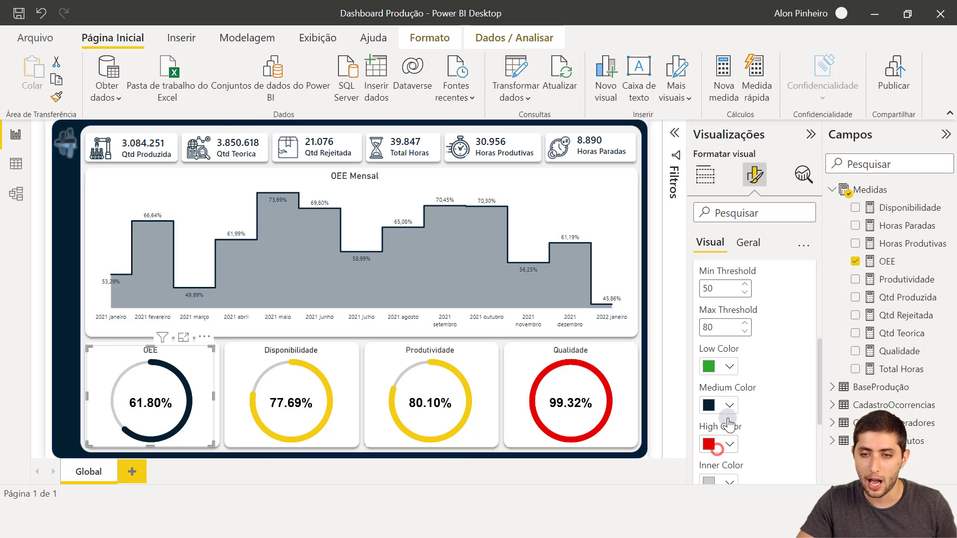
left_click(737, 412)
key("ctrl+v")
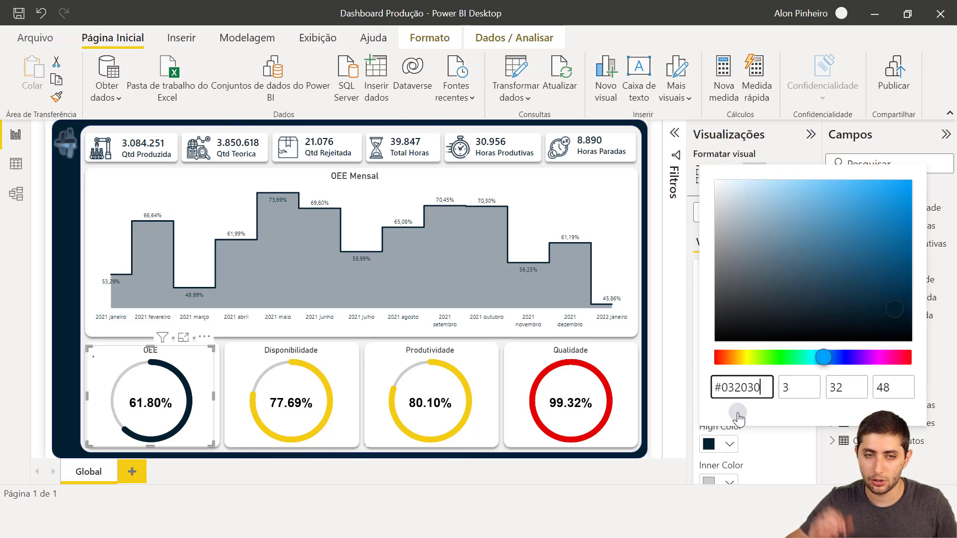
left_click(787, 452)
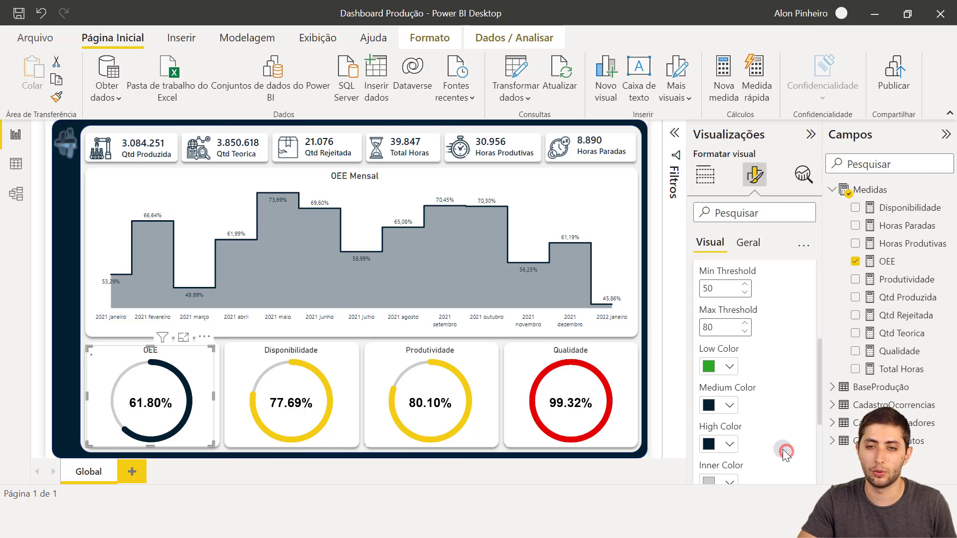
left_click(721, 371)
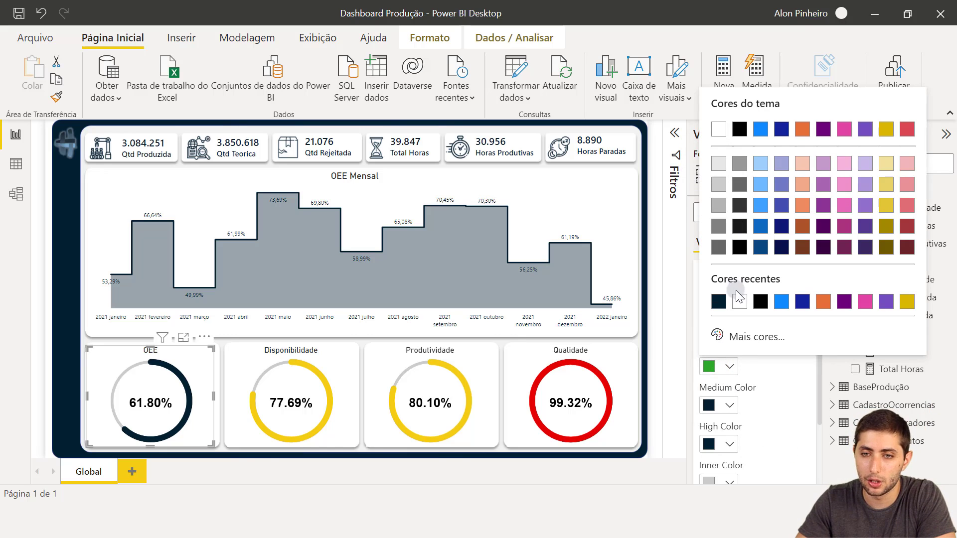
left_click(908, 131)
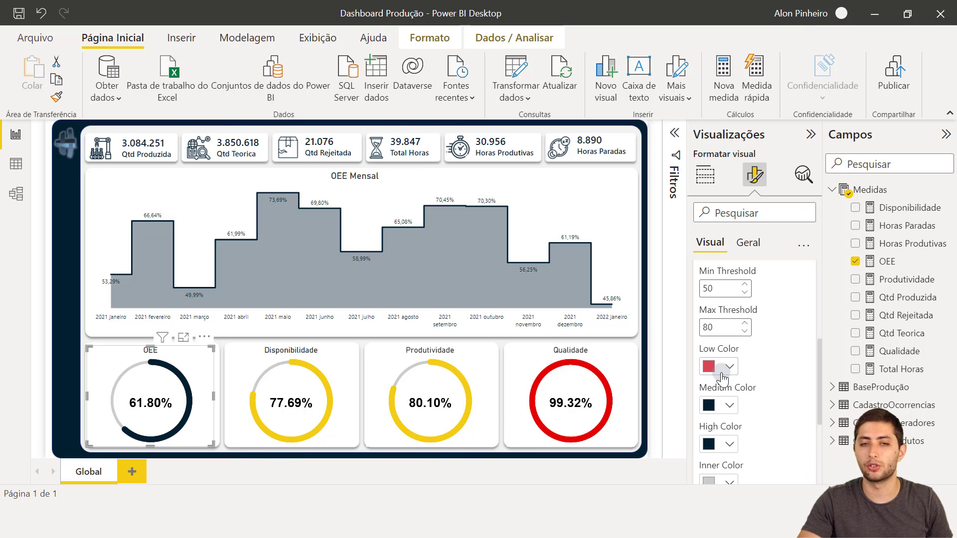
Select the Disponibilidade circle gauge, then copy the colour code #004A5C from Cores.txt in Notepad and return to the Power BI dashboard
left_click(338, 375)
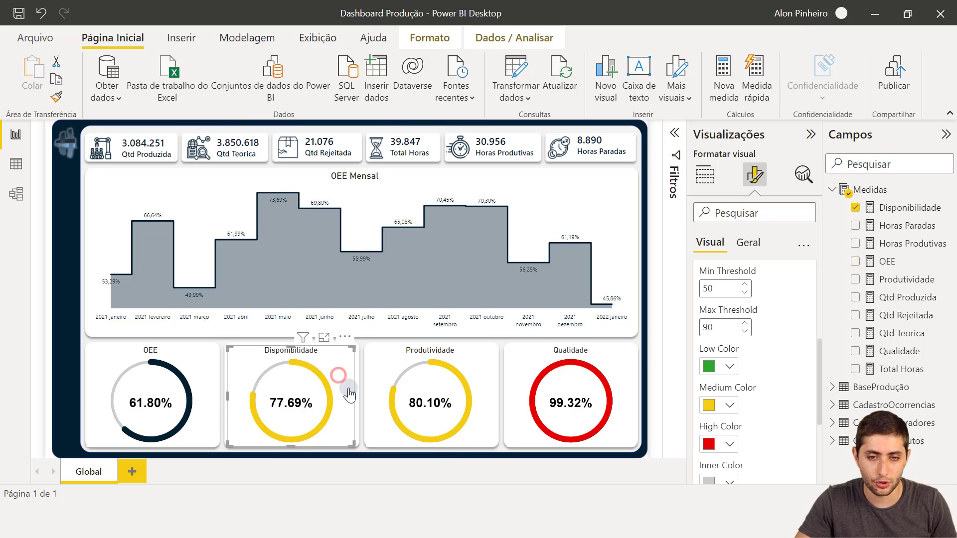
key("alt+Tab")
left_click_drag(173, 133, 14, 130)
key("ctrl+c")
key("alt+Tab")
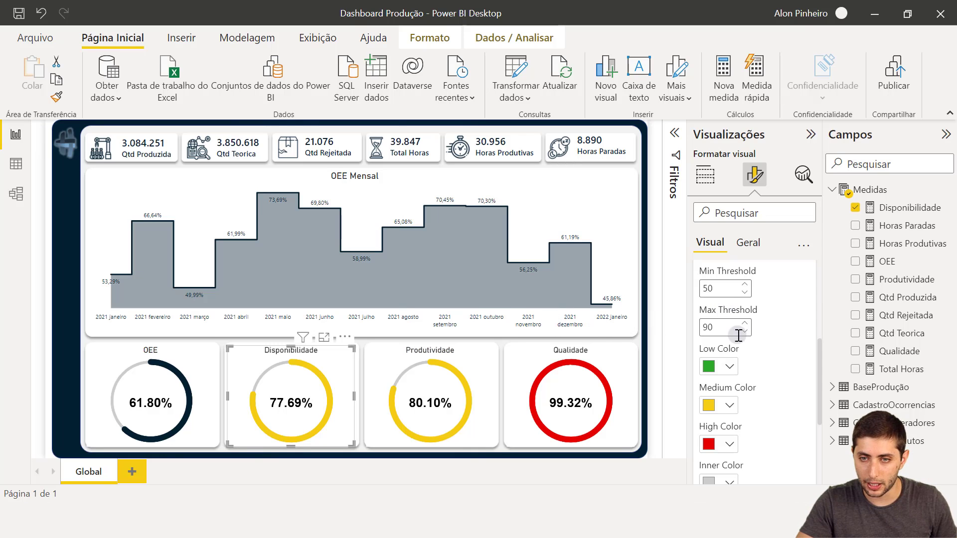
Set the Disponibilidade circle gauge's Medium Color to the copied code #004A5C
left_click(721, 372)
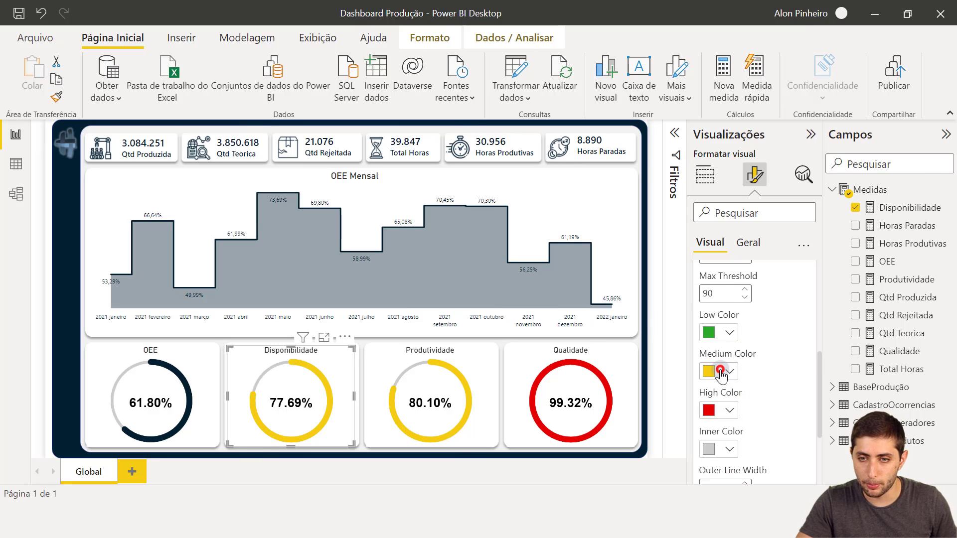
left_click(744, 342)
key("ctrl+v")
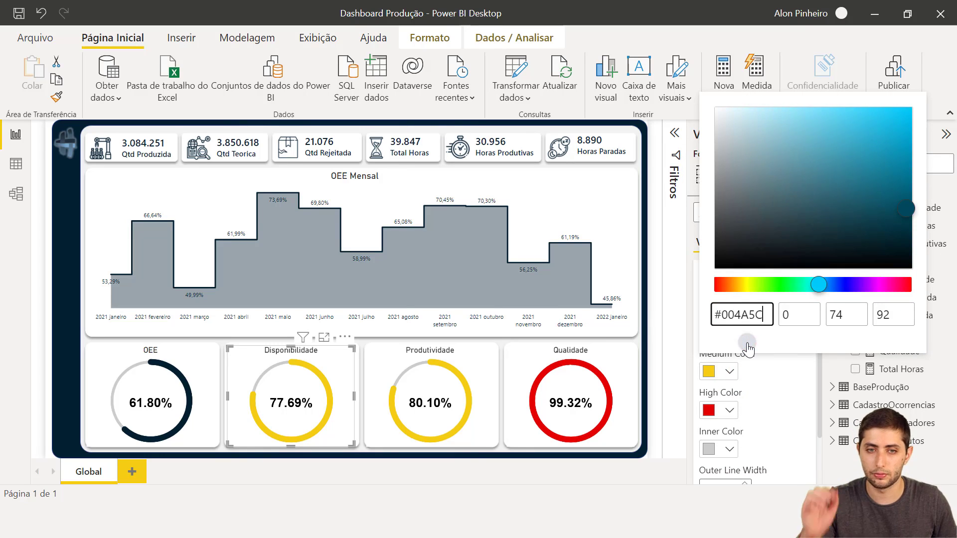
left_click(747, 345)
left_click(757, 394)
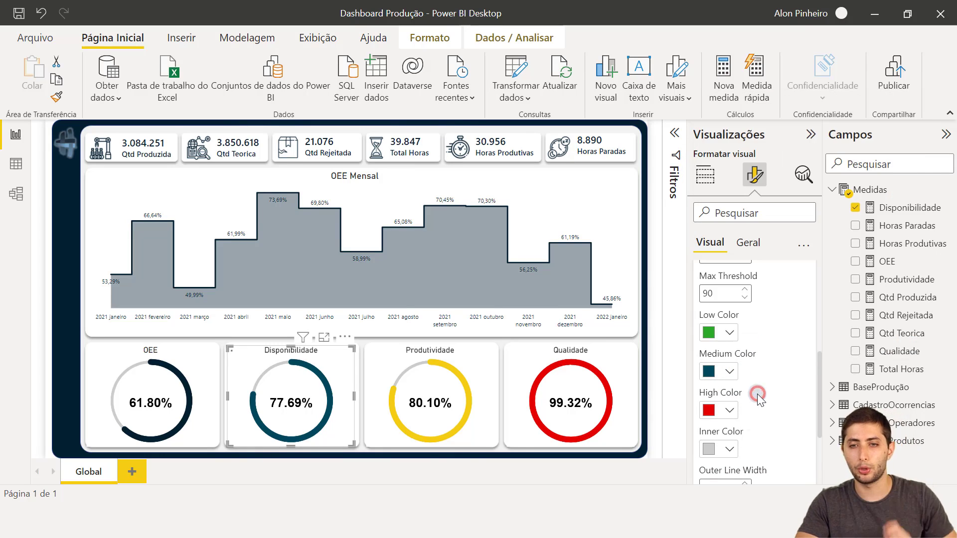
Set the Disponibilidade circle gauge's High Color to #004A5C and its Low Color to the red base theme colour
left_click(713, 411)
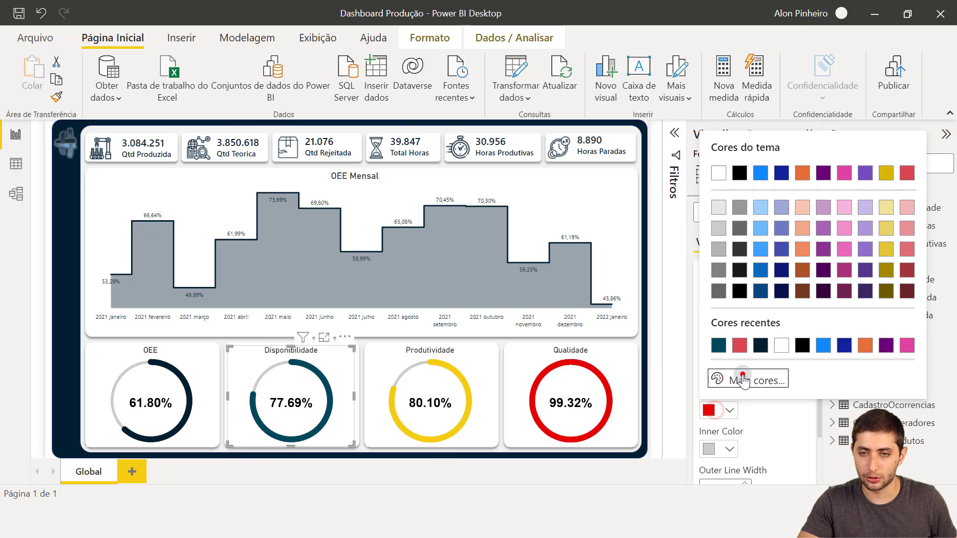
left_click(743, 379)
key("ctrl+v")
left_click(777, 400)
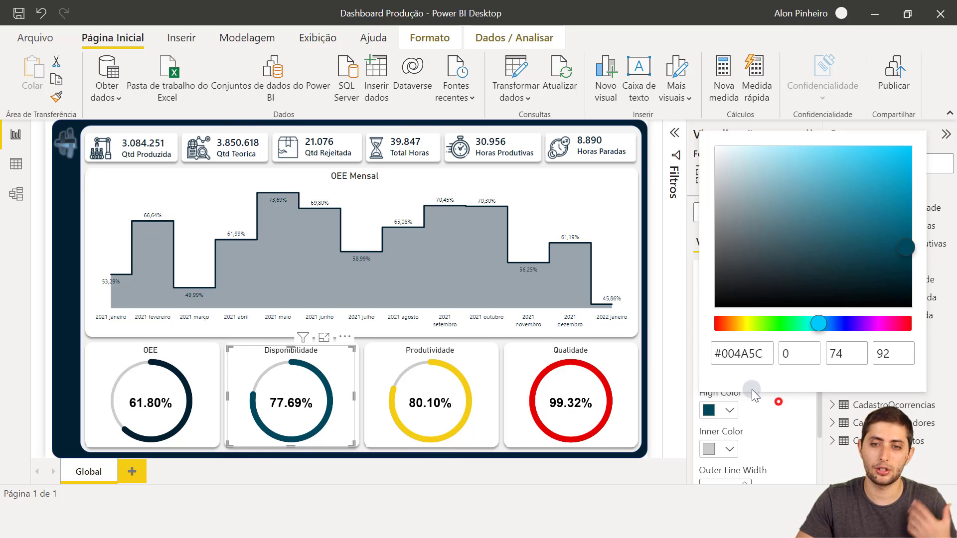
left_click(718, 342)
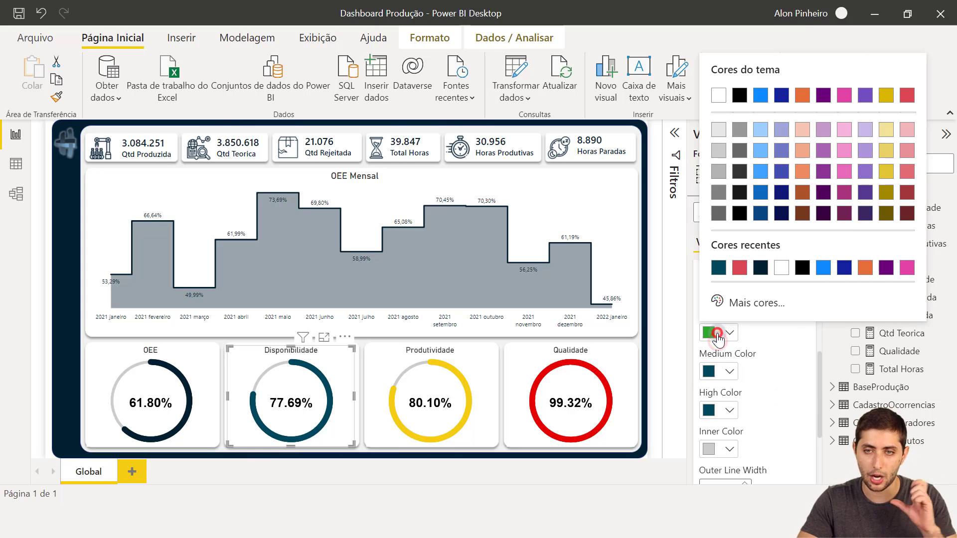
left_click(908, 96)
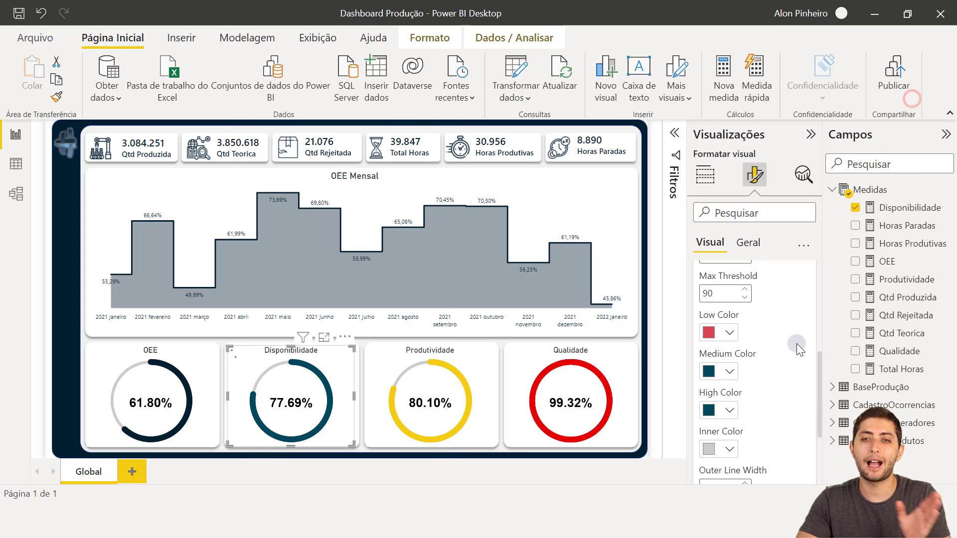
Set the Disponibilidade circle gauge's Min Threshold to 40 and its Max Threshold to 70
scroll(796, 343, "up", 2)
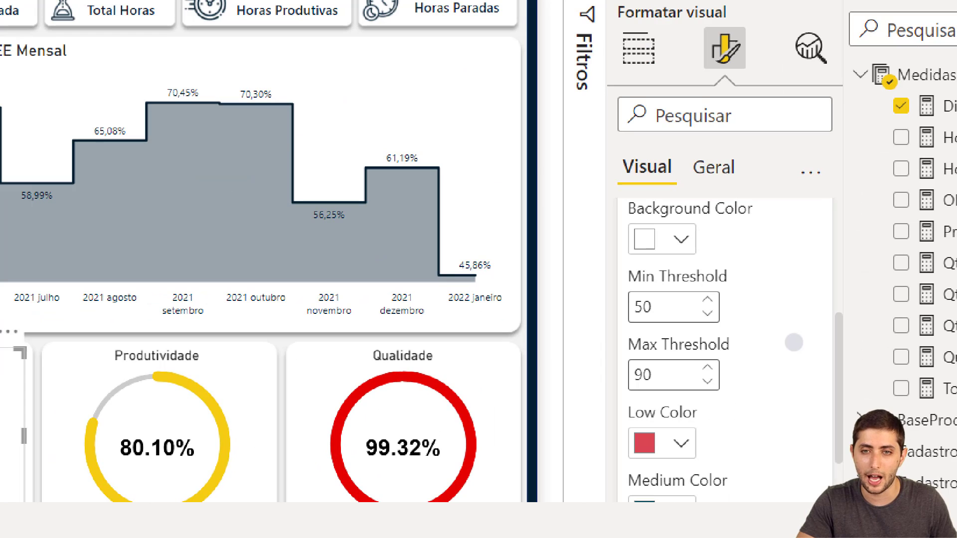
left_click(795, 343)
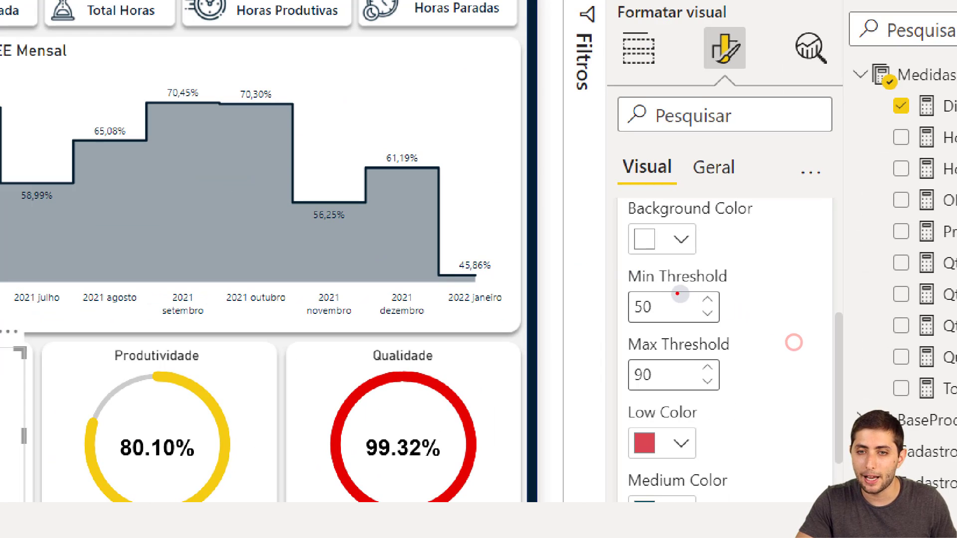
mouse_move(677, 294)
left_mouse_down()
mouse_move(777, 348)
mouse_move(790, 371)
left_mouse_up()
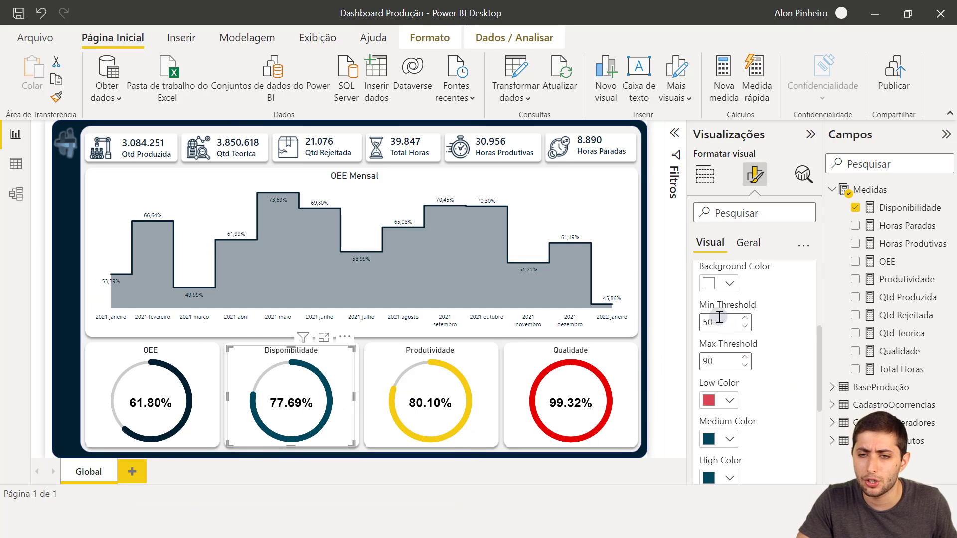
left_click_drag(718, 321, 697, 316)
type("40")
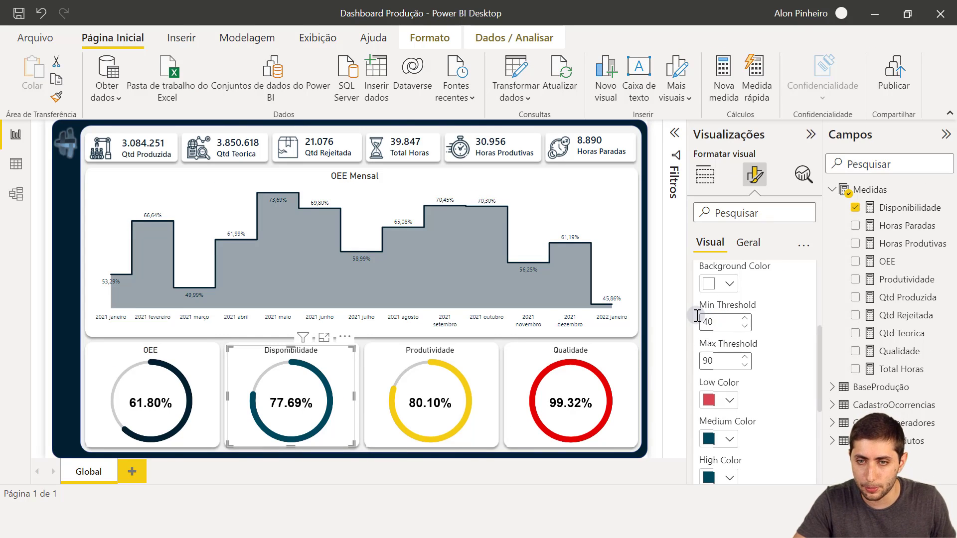
left_click_drag(729, 356, 704, 356)
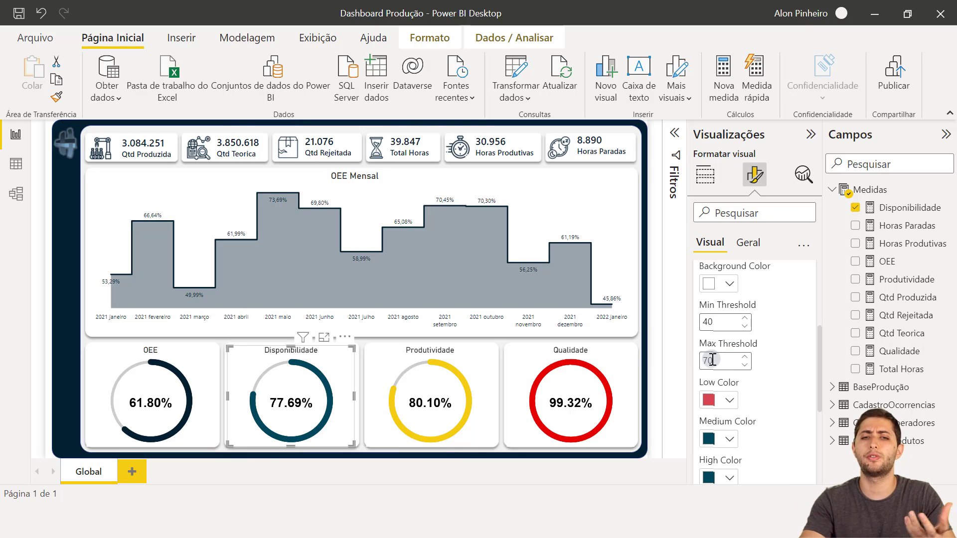
type("70")
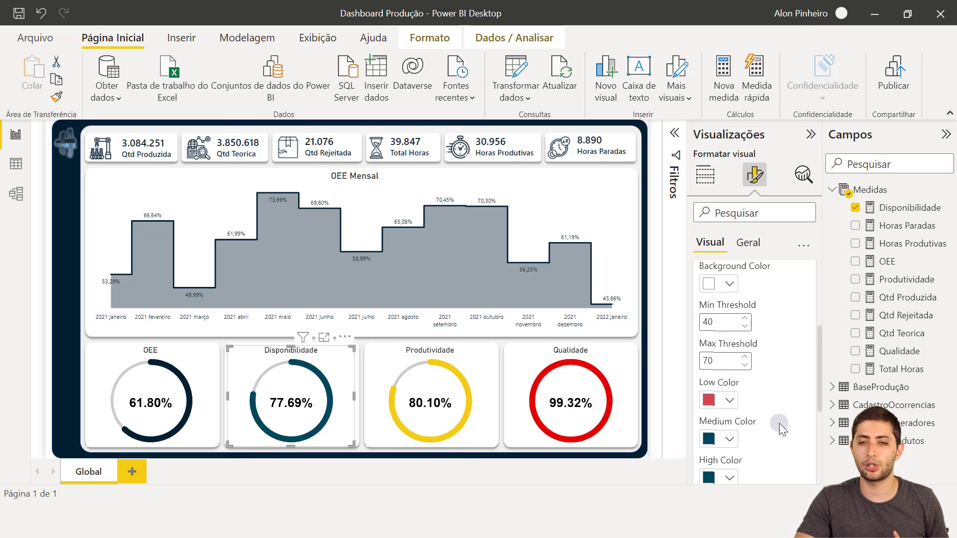
Copy the colour code #007977 from Cores.txt in Notepad and apply it as the Produtividade circle gauge's Medium Color in Power BI
scroll(743, 375, "down", 1)
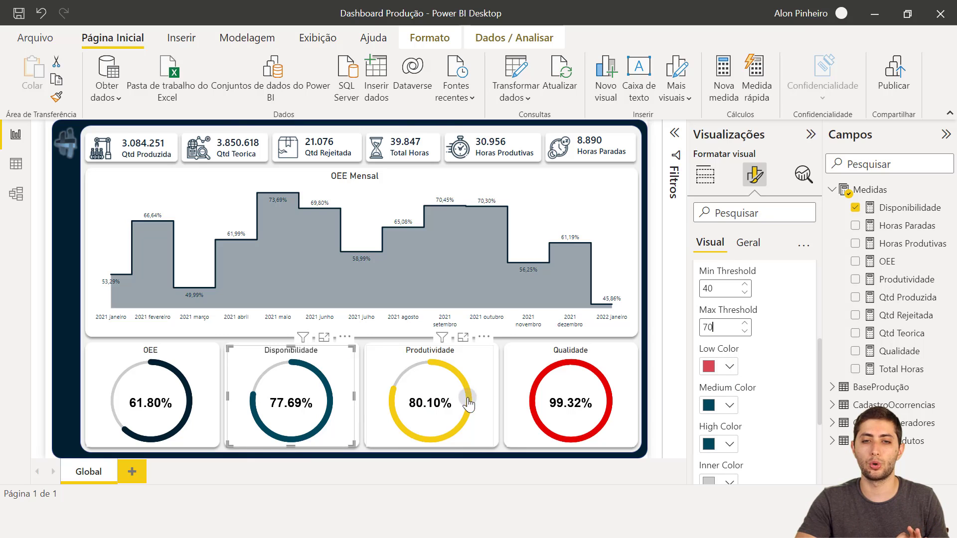
left_click(490, 388)
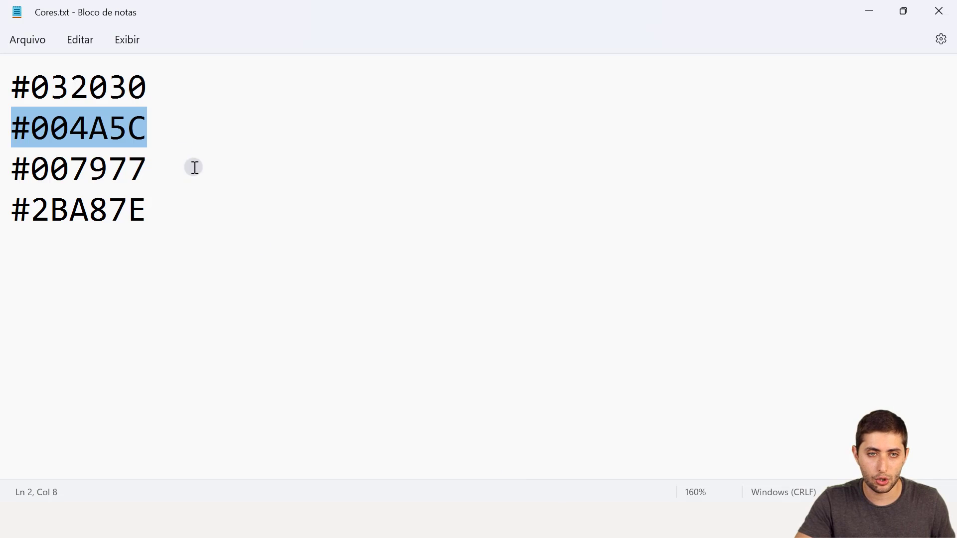
left_click_drag(174, 179, 11, 178)
key("ctrl+c")
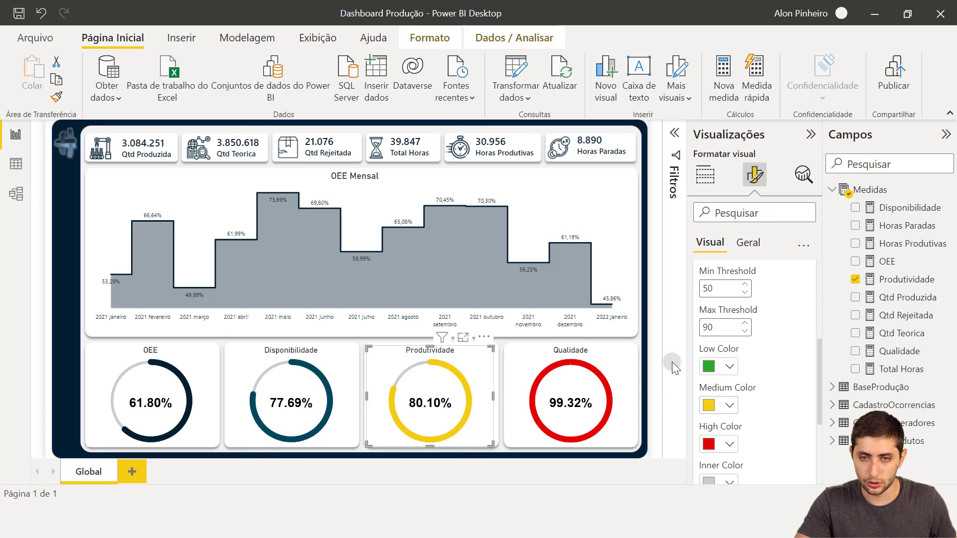
left_click(725, 401)
left_click(736, 375)
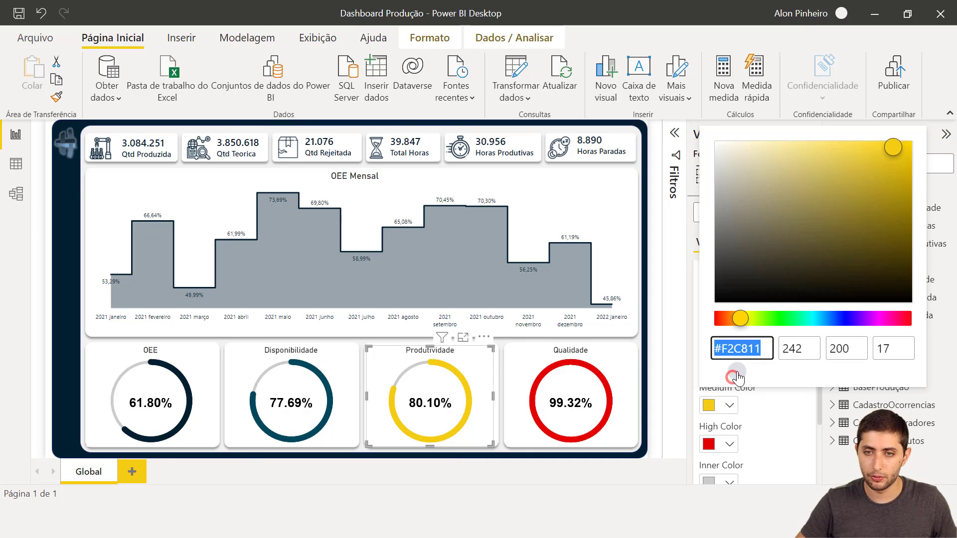
key("ctrl+v")
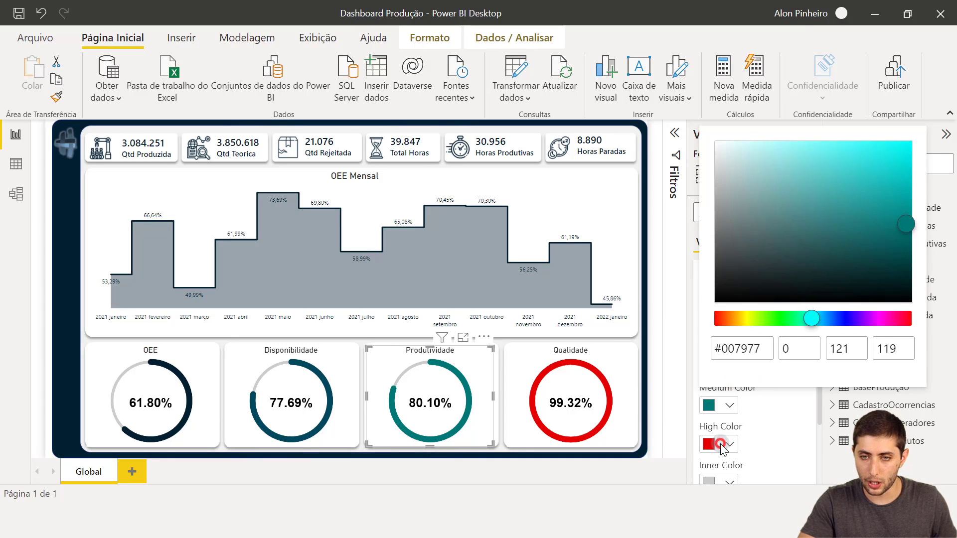
Set the Produtividade circle gauge's High Color to #007977 and its Low Color to the red base theme colour
left_click(720, 444)
left_click(736, 412)
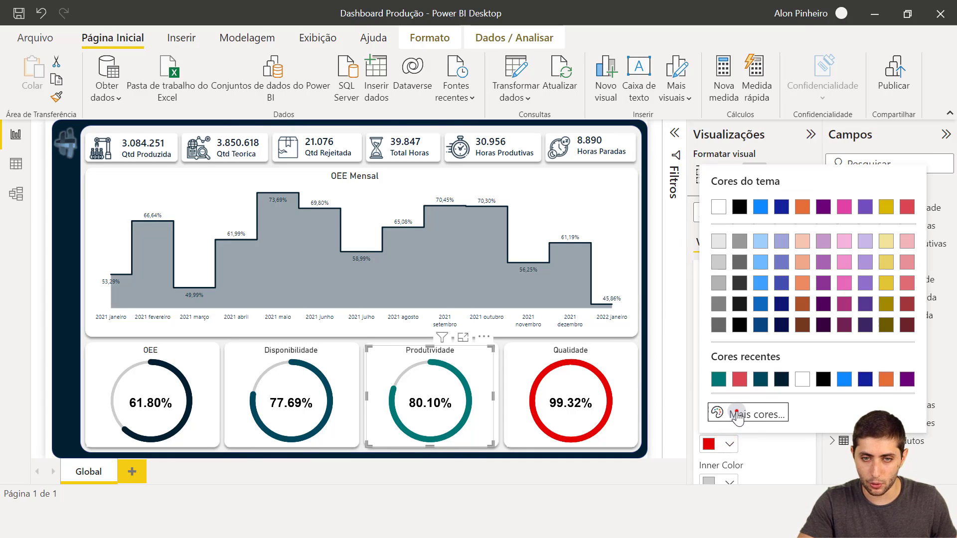
key("ctrl+v")
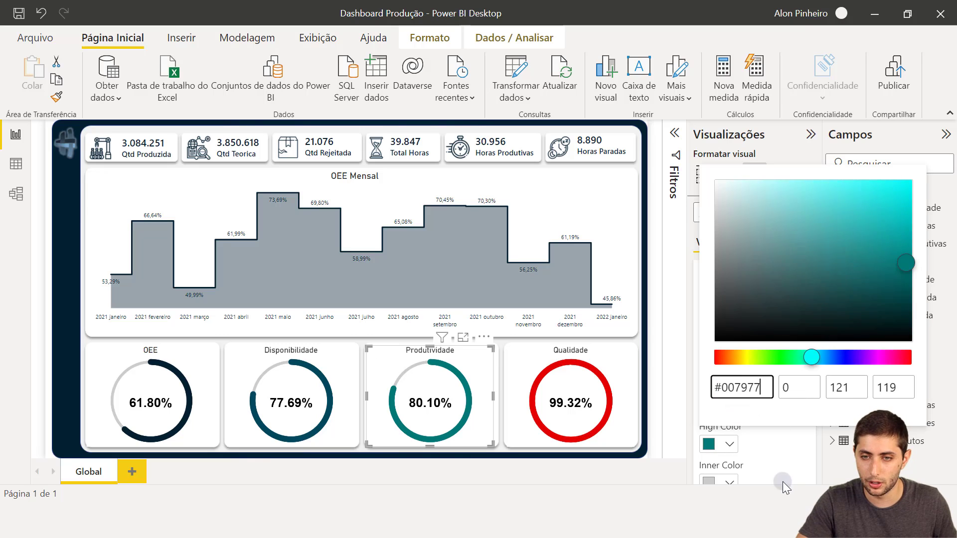
left_click(779, 466)
left_click(715, 363)
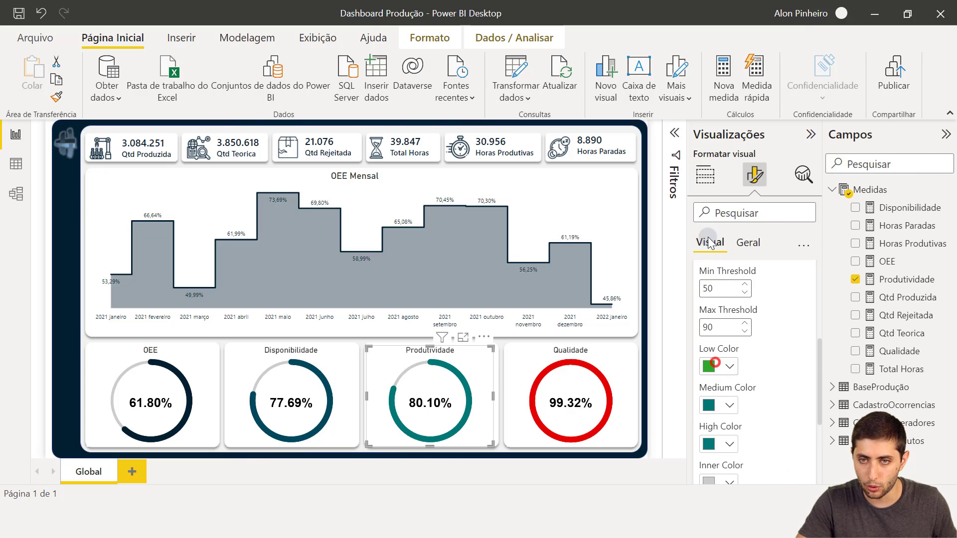
left_click(907, 129)
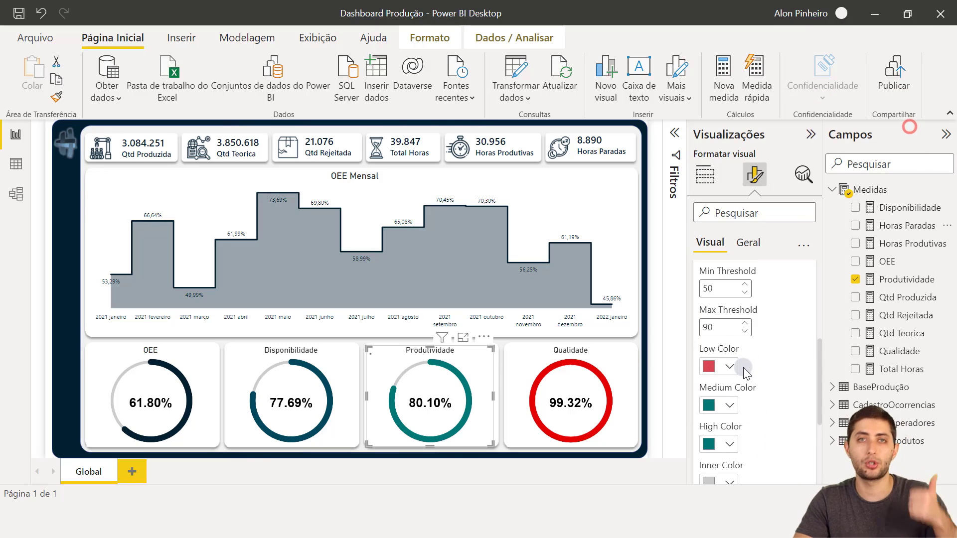
Select the Qualidade circle gauge, then copy the colour code #2BA87E from Cores.txt in Notepad and return to the Power BI dashboard
scroll(740, 368, "up", 1)
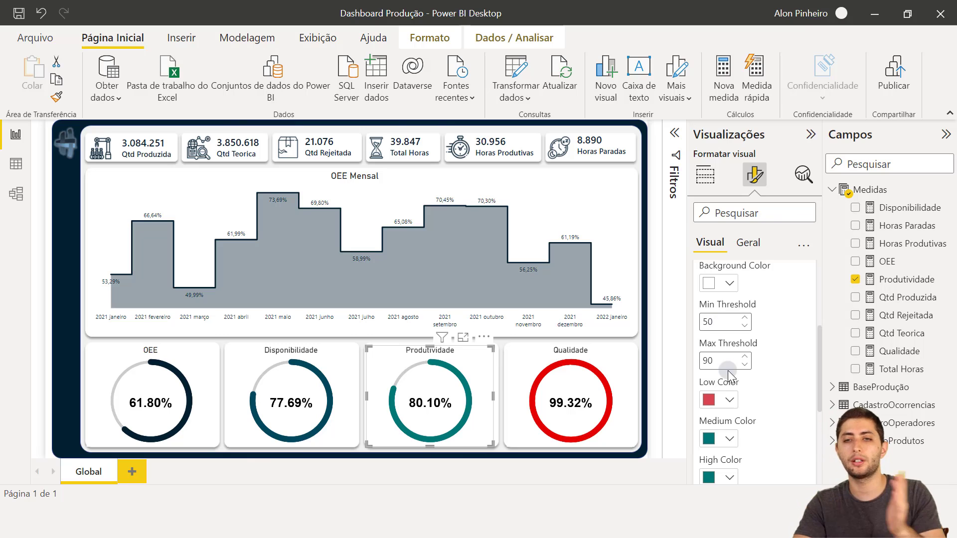
left_click(595, 389)
key("alt+Tab")
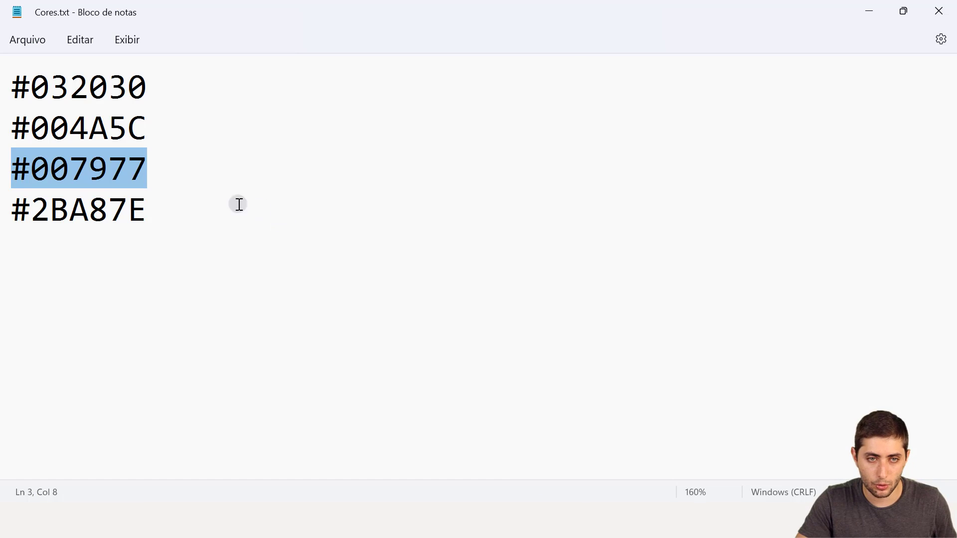
left_click_drag(196, 220, 10, 199)
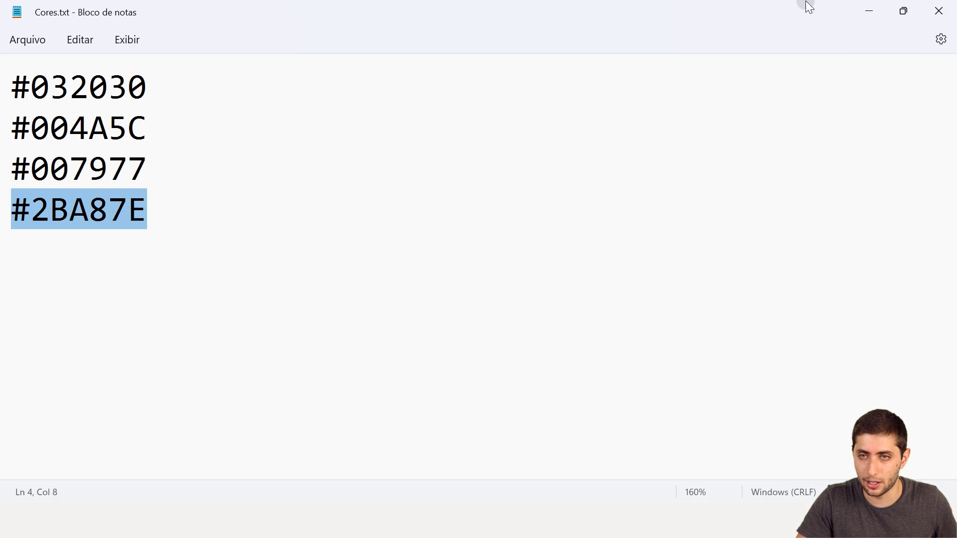
left_click(873, 7)
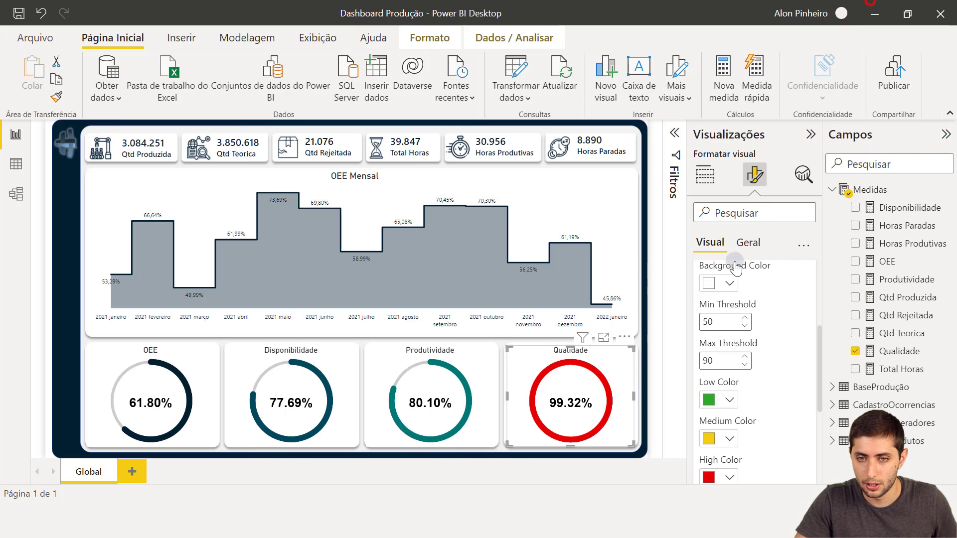
Set both the Medium Color and the High Color of the Qualidade circle gauge to #2BA87E
scroll(737, 414, "down", 1)
left_click(724, 404)
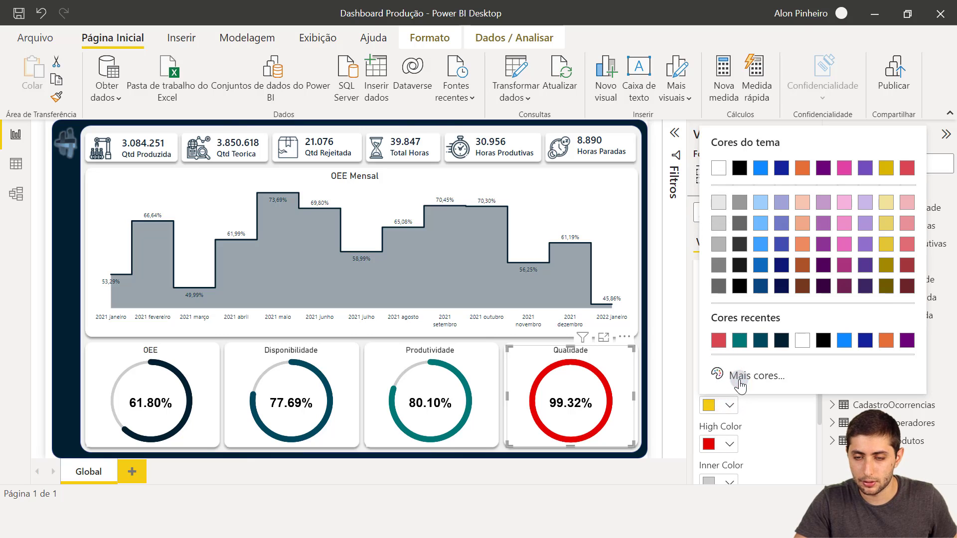
left_click(740, 383)
type("#2BA87E")
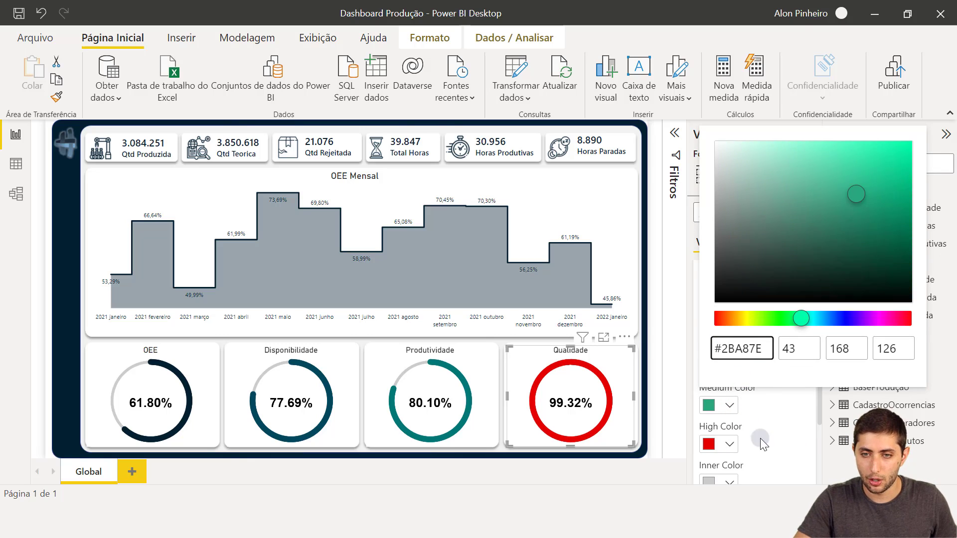
left_click(719, 438)
left_click(720, 442)
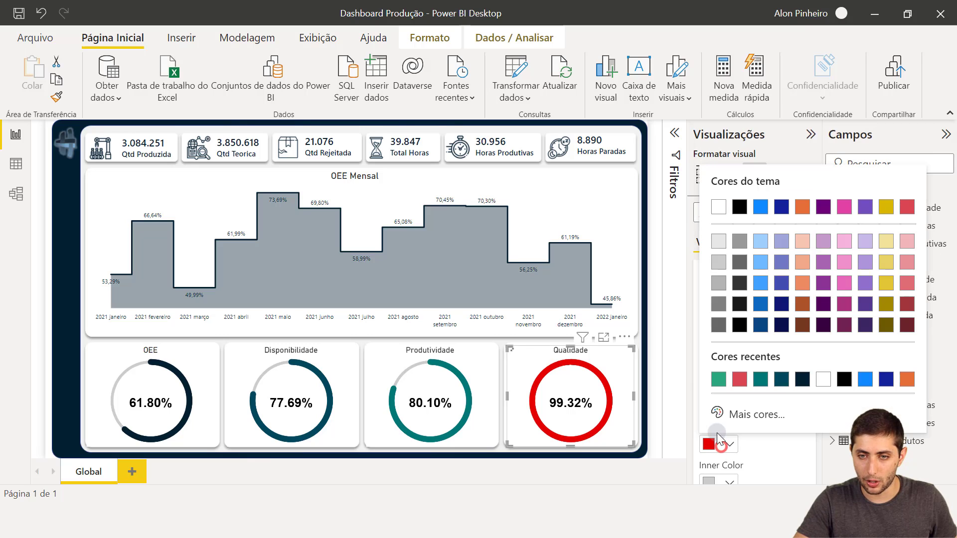
left_click(721, 421)
type("#2BA87E")
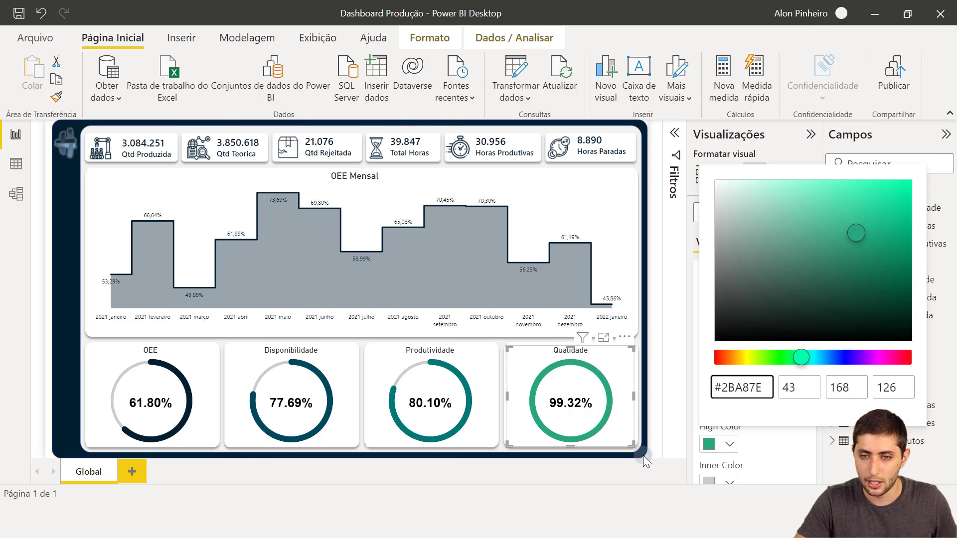
left_click(760, 439)
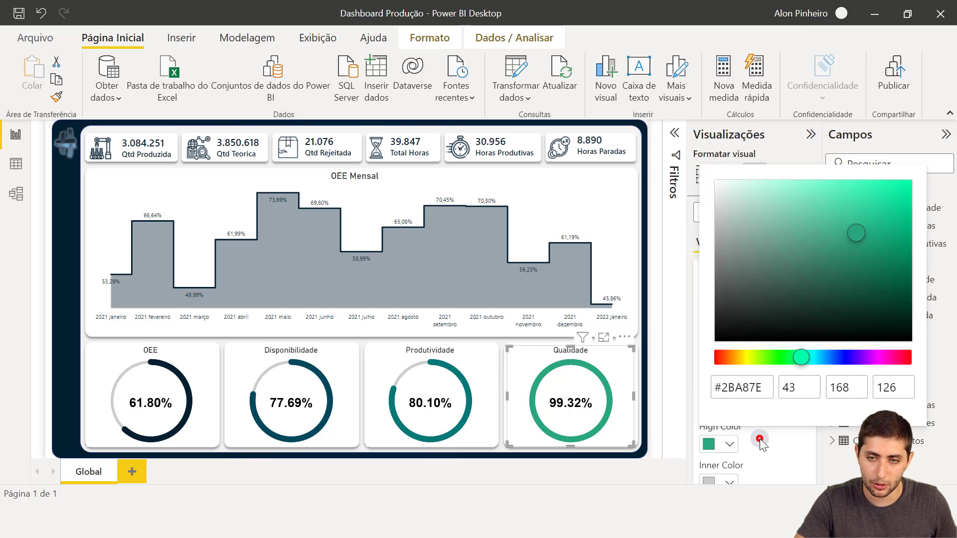
left_click(778, 438)
Set the Qualidade circle gauge's Low Color to the red base theme colour and deselect the gauge
left_click(713, 368)
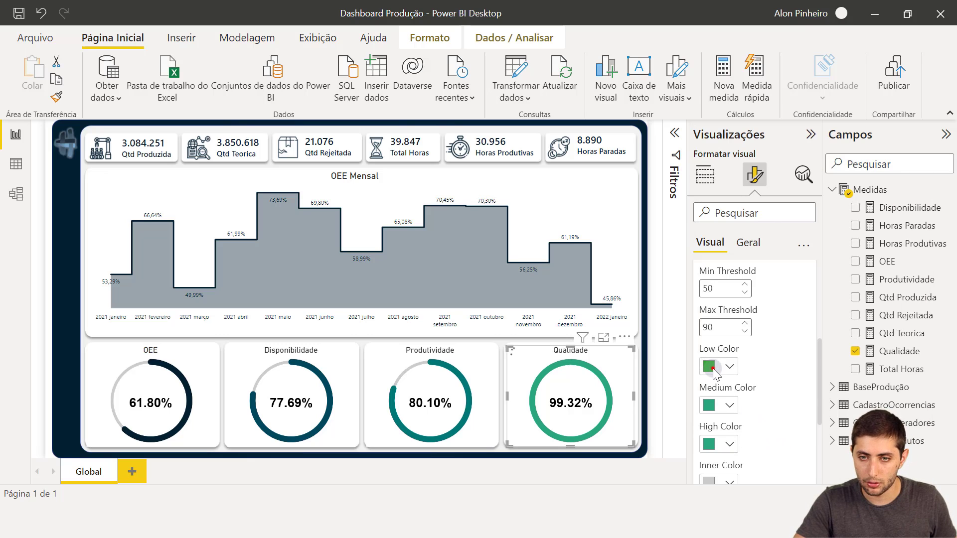
left_click(736, 335)
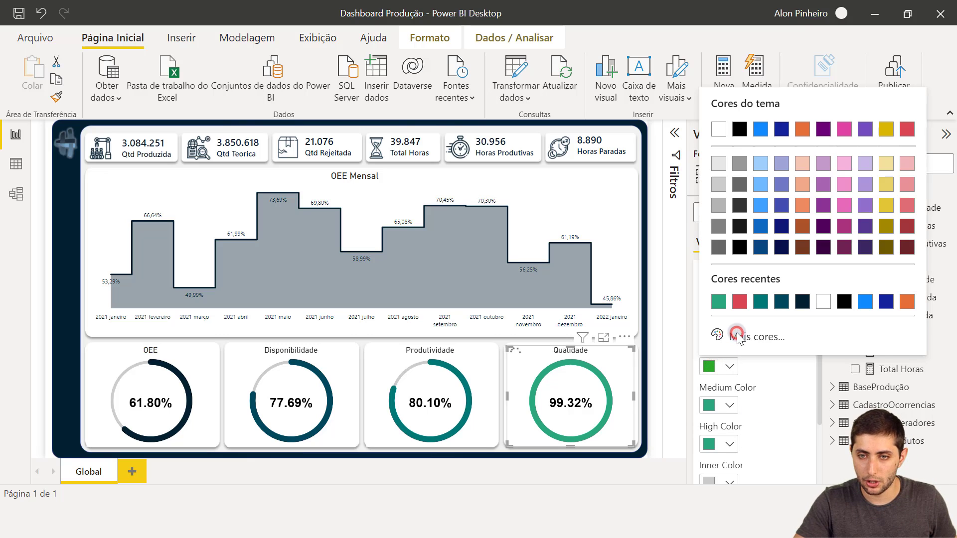
key("Escape")
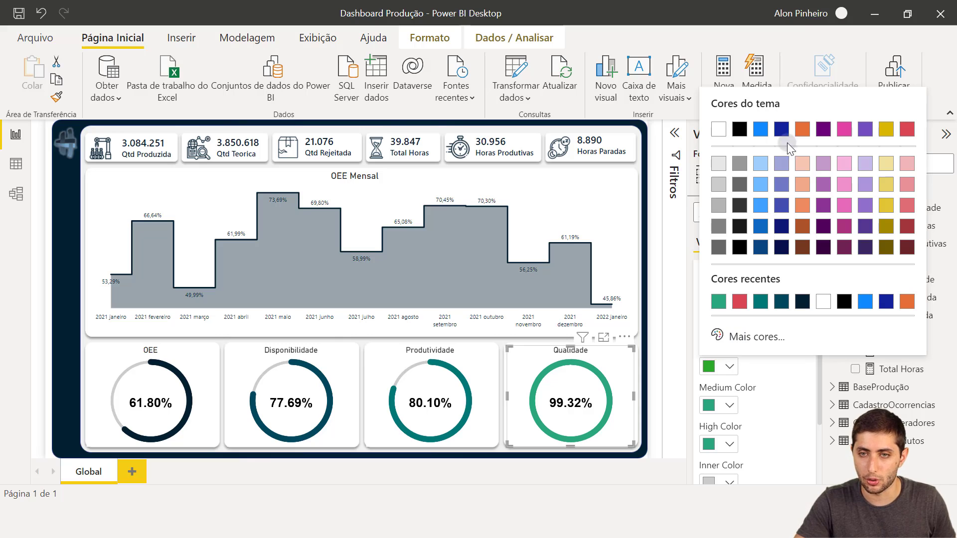
left_click(905, 129)
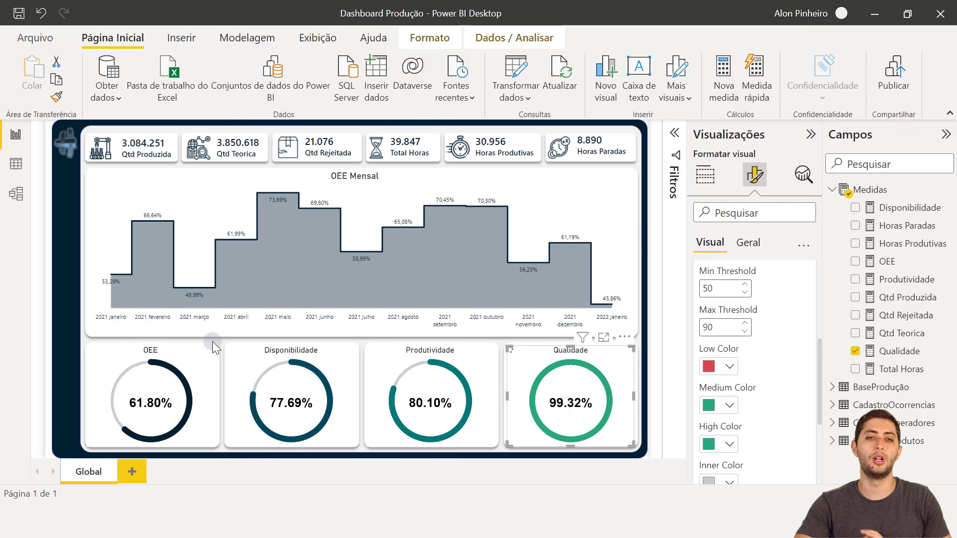
left_click(69, 357)
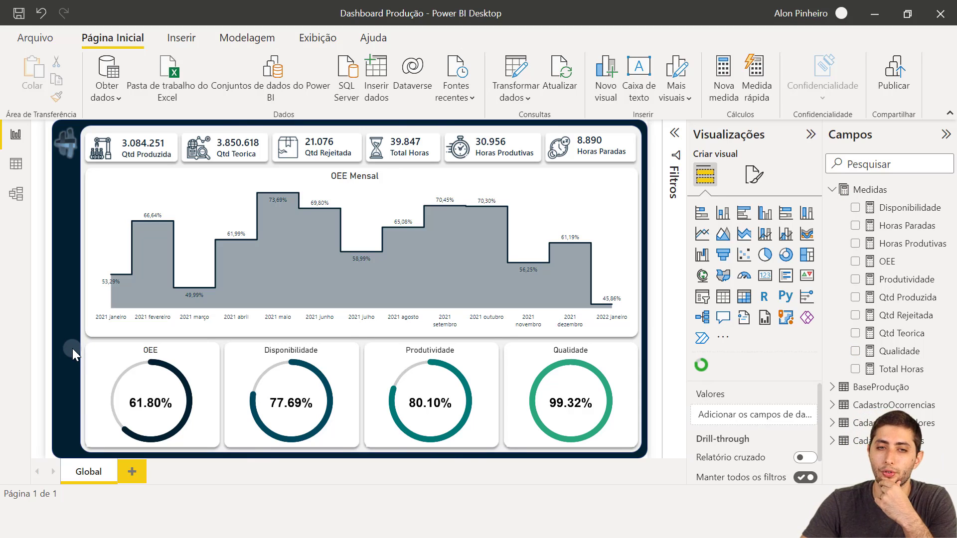
Cross-filter the dashboard by individual 2021 months in the OEE Mensal chart, including março and agosto, to check how the gauges respond
mouse_move(110, 292)
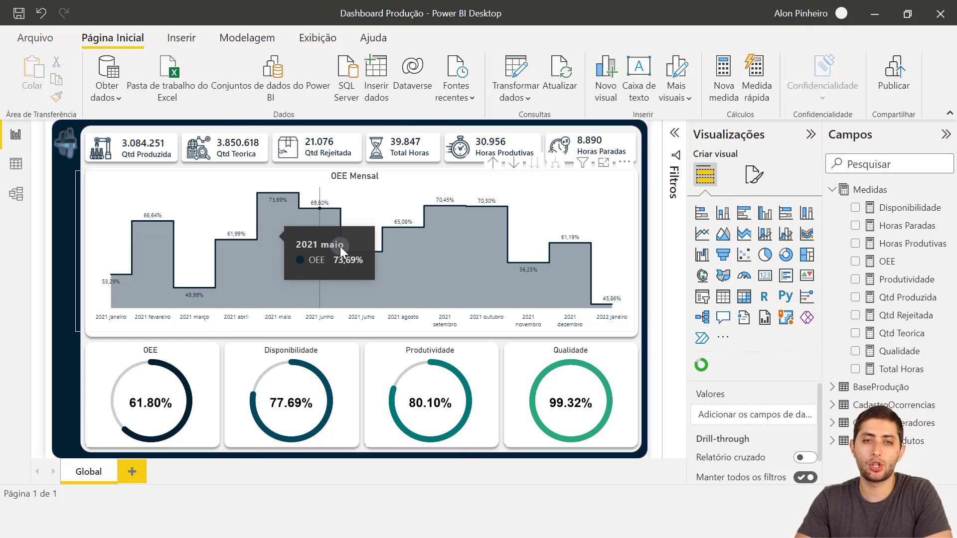
left_click(318, 181)
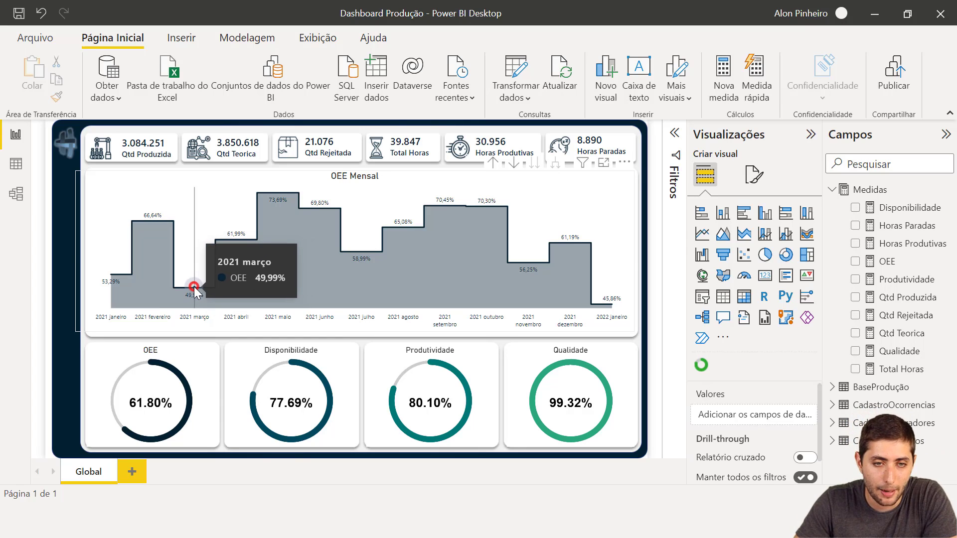
left_click(194, 287)
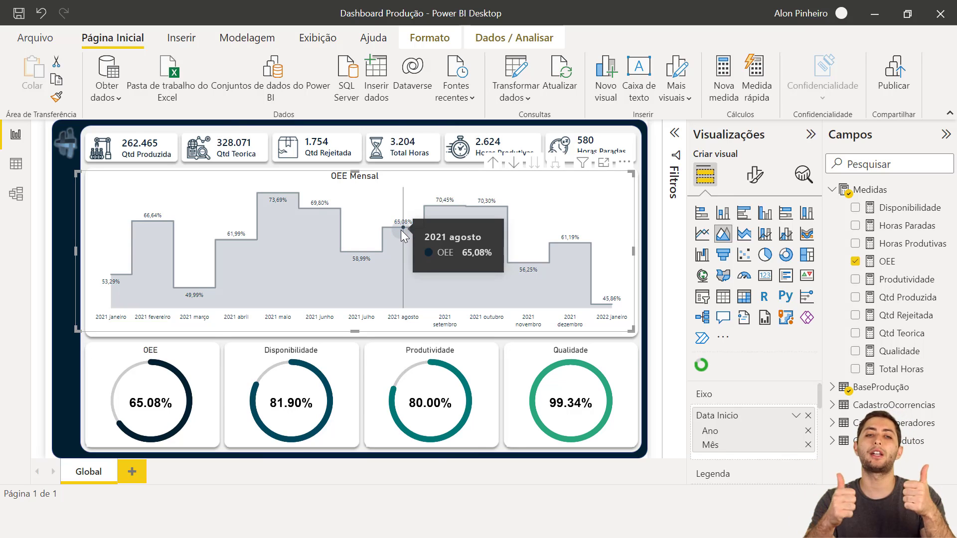
Filter the dashboard by janeiro 2022 in the OEE Mensal chart to check the gauge colours, and clear the filter and selection
left_click(611, 294)
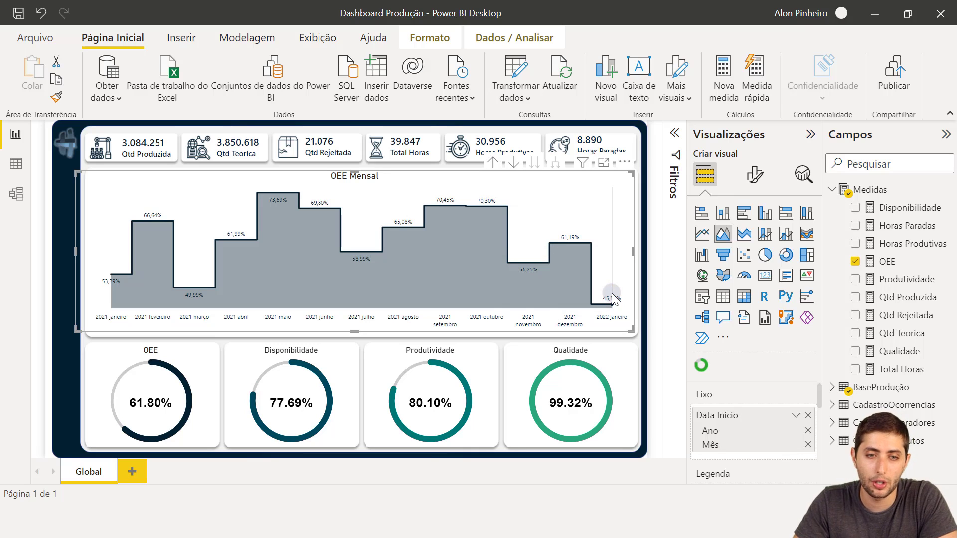
left_click(608, 301)
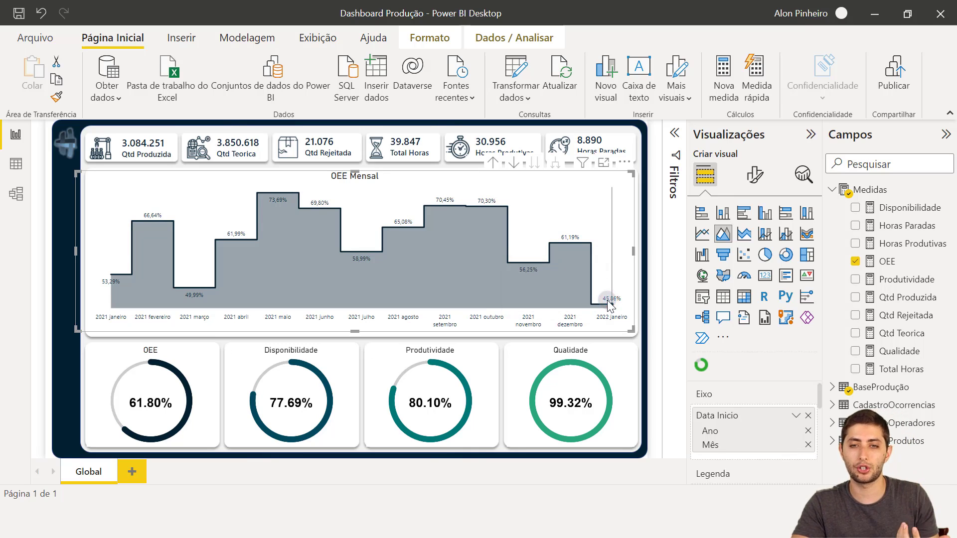
left_click(612, 306)
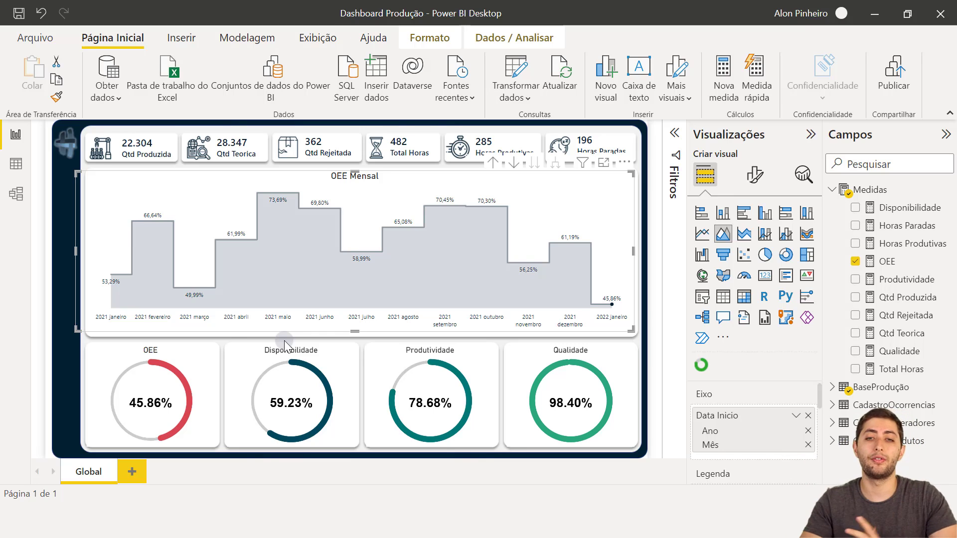
left_click(611, 304)
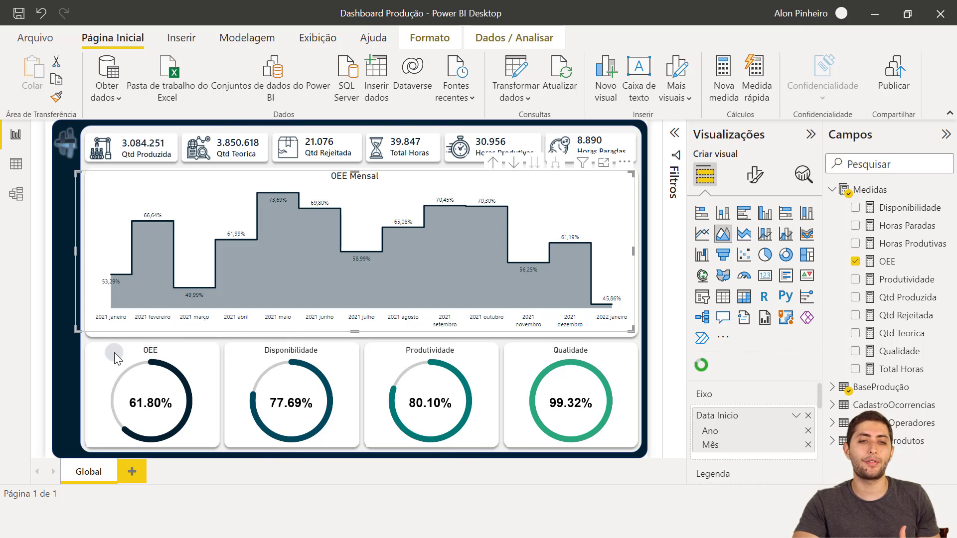
left_click(70, 342)
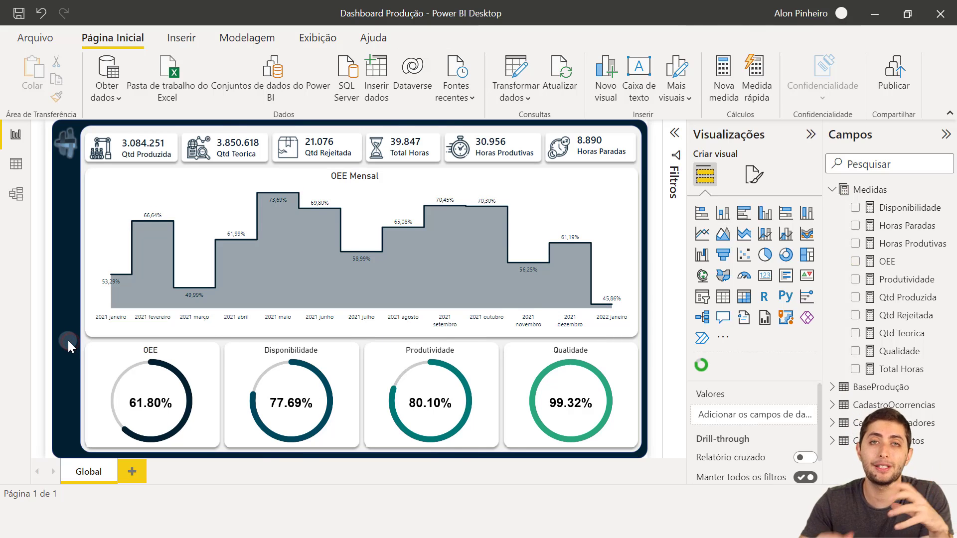